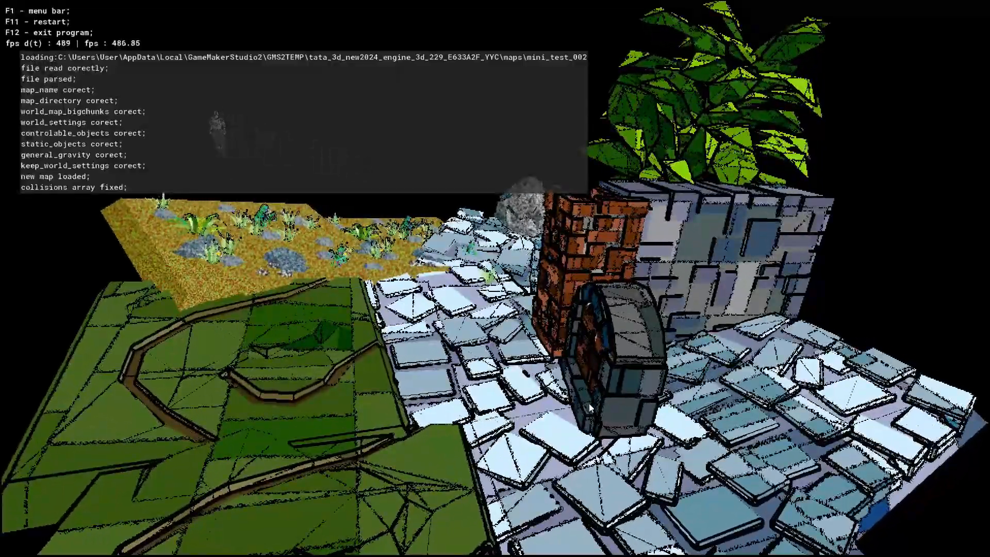
- Open the world control menu at page 4, the map3d save / load settings
{"action": "scroll", "coordinate": [589, 404], "scroll_direction": "down", "scroll_amount": 3}
{"action": "key", "text": "F1"}
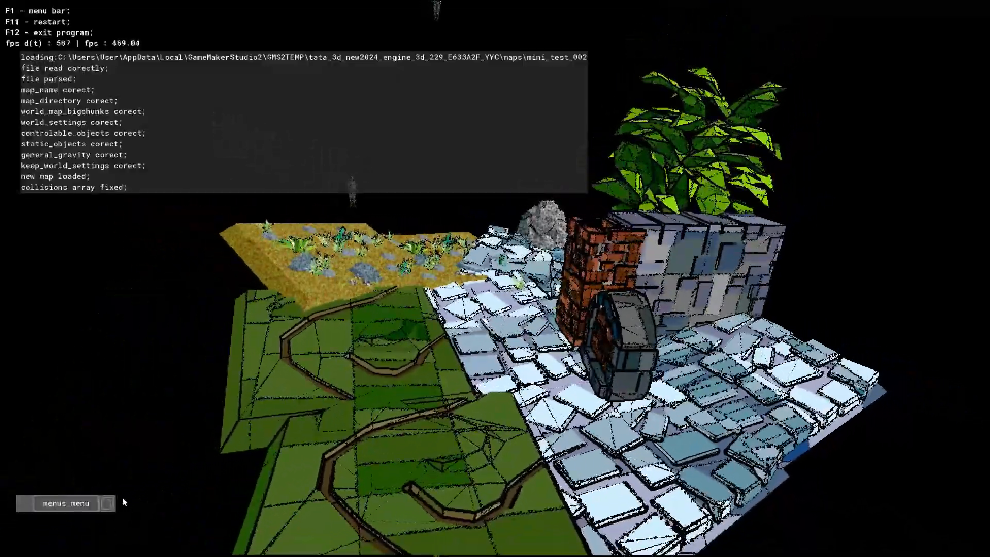
{"action": "left_click", "coordinate": [111, 503]}
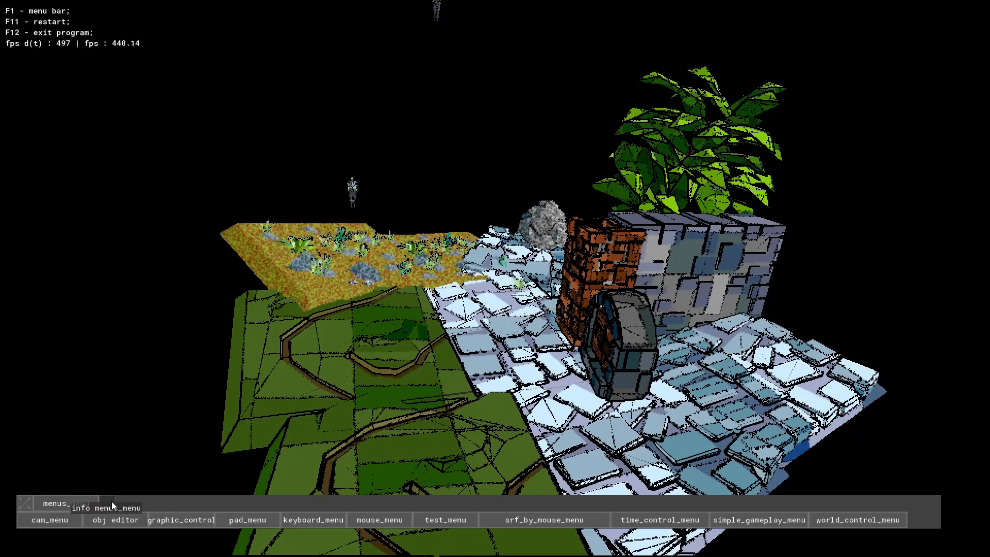
{"action": "left_click", "coordinate": [845, 520]}
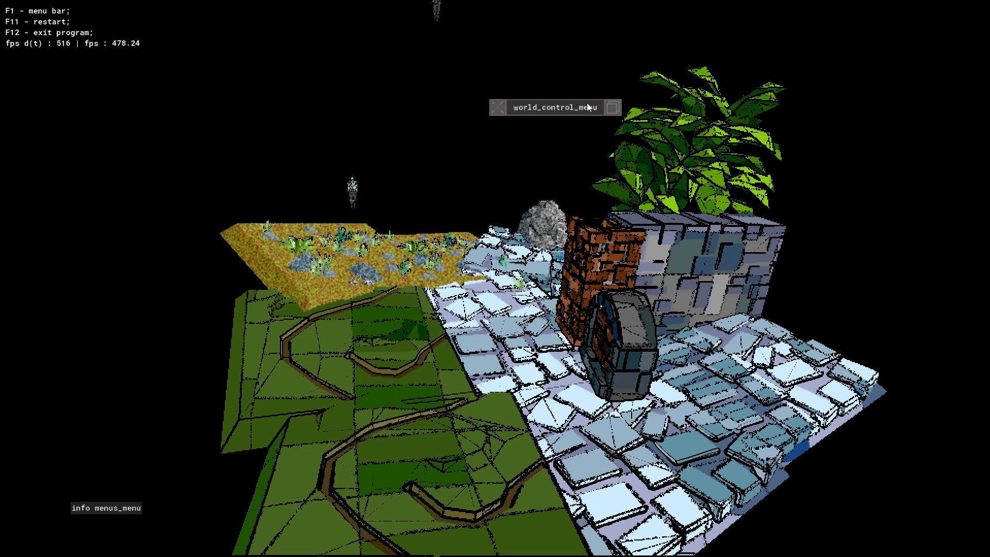
{"action": "left_click", "coordinate": [613, 106]}
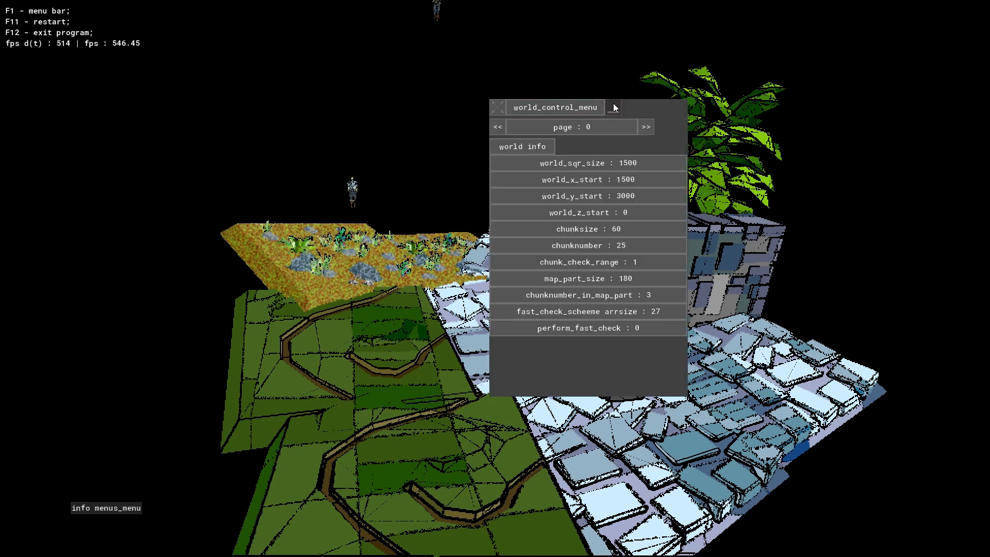
{"action": "left_click", "coordinate": [647, 127]}
{"action": "left_click", "coordinate": [647, 127]}
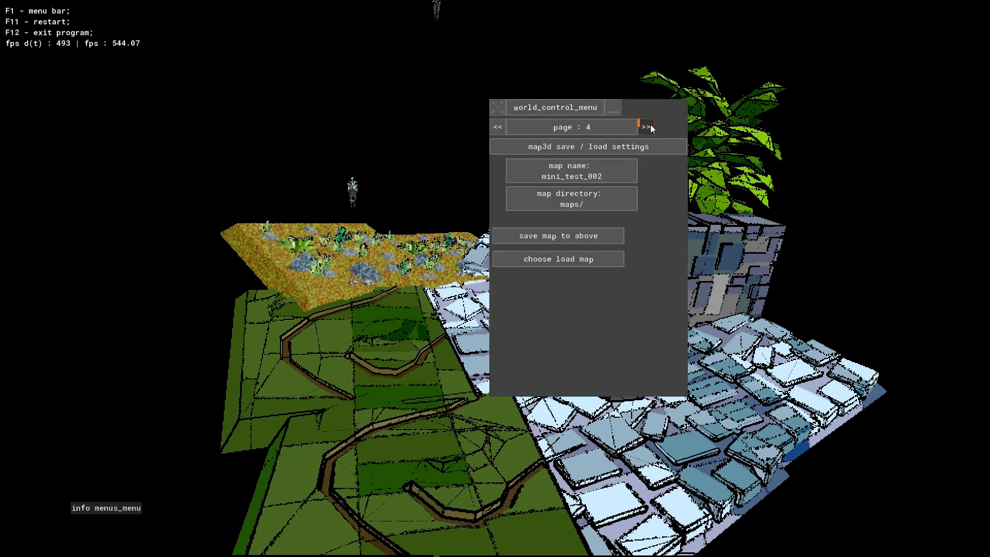
- Change the map name to mini_test_0ssaddsa and close the world control menu, leaving the menu bar shown
{"action": "left_click", "coordinate": [574, 174]}
{"action": "key", "text": "BackSpace"}
{"action": "key", "text": "BackSpace"}
{"action": "type", "text": "ssaddsa"}
{"action": "key", "text": "F1"}
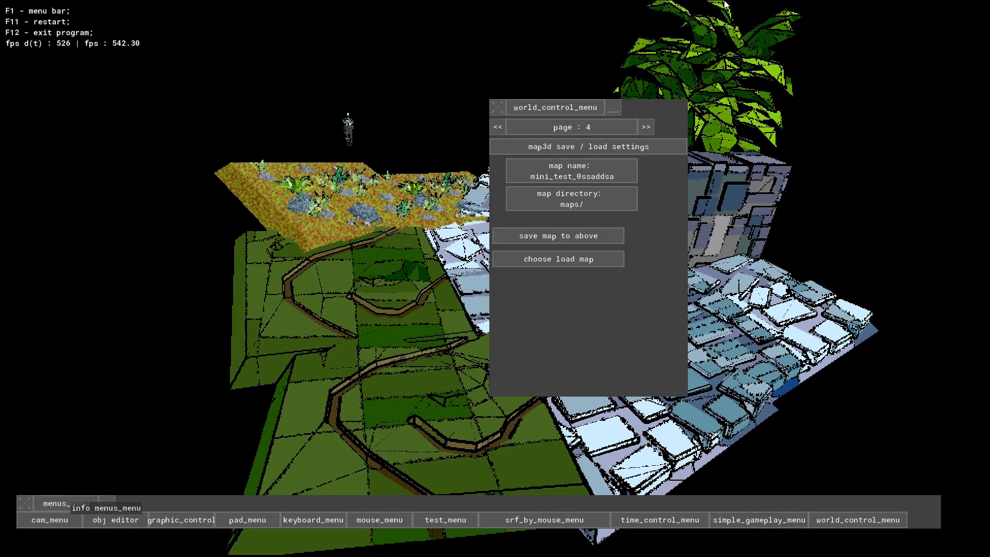
{"action": "left_click", "coordinate": [847, 520]}
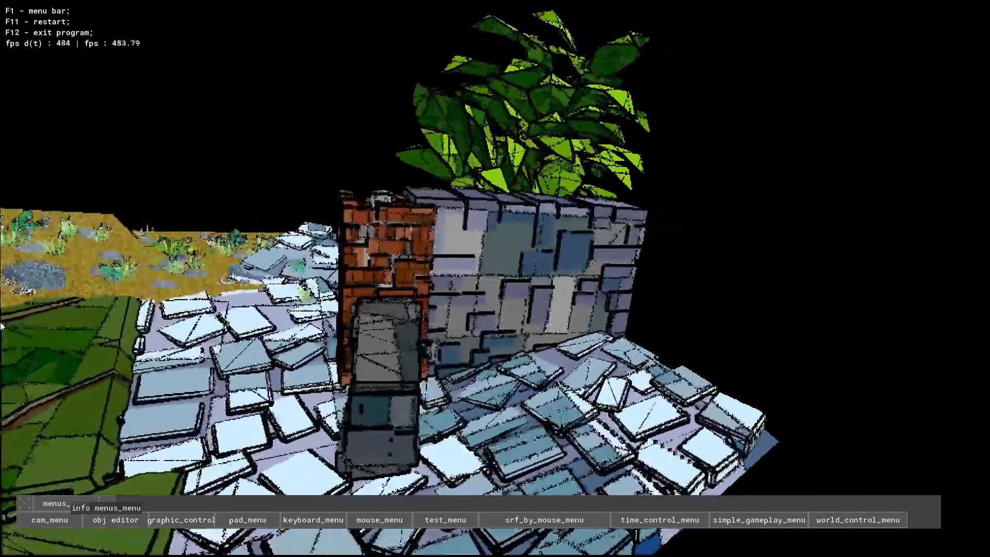
- Examine the arched gate, brick pillar and stone wall from close up and from farther away
{"action": "middle_click_drag", "start_coordinate": [1, 326], "coordinate": [333, 92]}
{"action": "scroll", "coordinate": [333, 93], "scroll_direction": "down", "scroll_amount": 5}
{"action": "scroll", "coordinate": [829, 520], "scroll_direction": "up", "scroll_amount": 5}
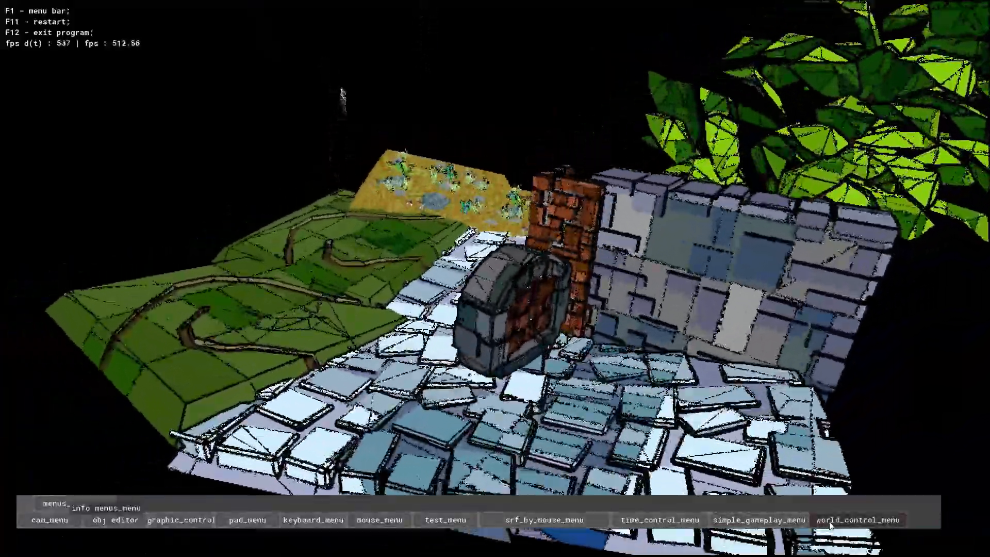
{"action": "scroll", "coordinate": [829, 521], "scroll_direction": "down", "scroll_amount": 4}
{"action": "scroll", "coordinate": [248, 323], "scroll_direction": "up", "scroll_amount": 5}
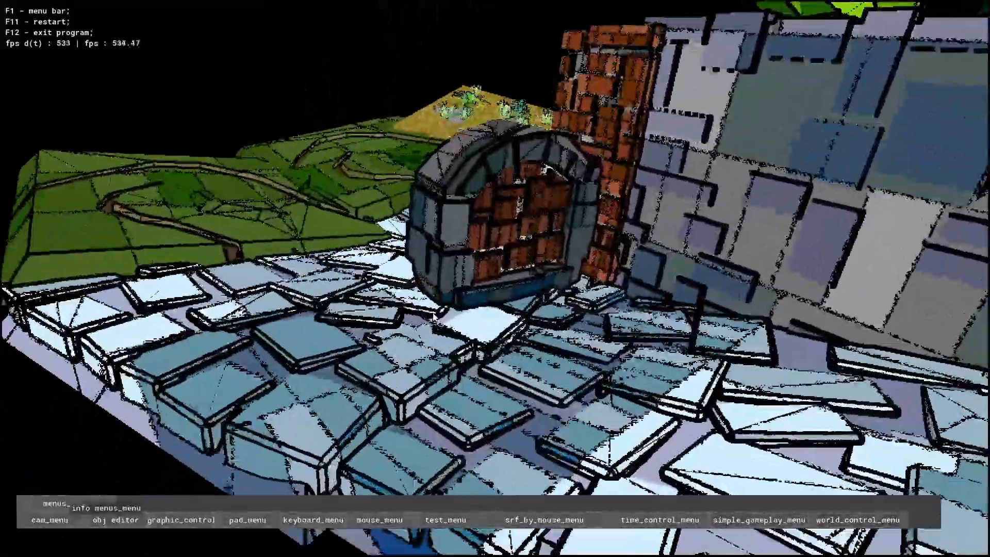
{"action": "scroll", "coordinate": [481, 378], "scroll_direction": "down", "scroll_amount": 5}
{"action": "scroll", "coordinate": [332, 126], "scroll_direction": "up", "scroll_amount": 5}
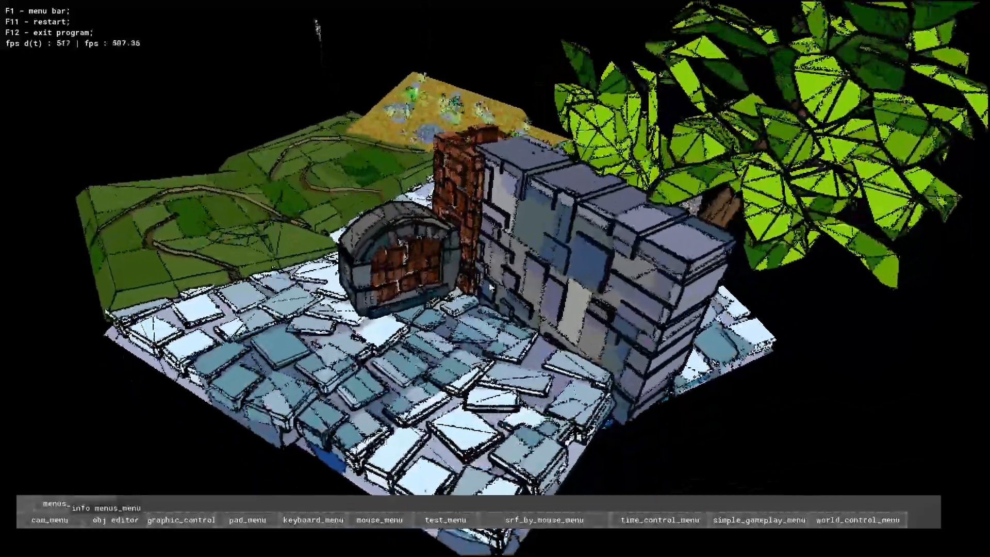
{"action": "scroll", "coordinate": [296, 47], "scroll_direction": "down", "scroll_amount": 4}
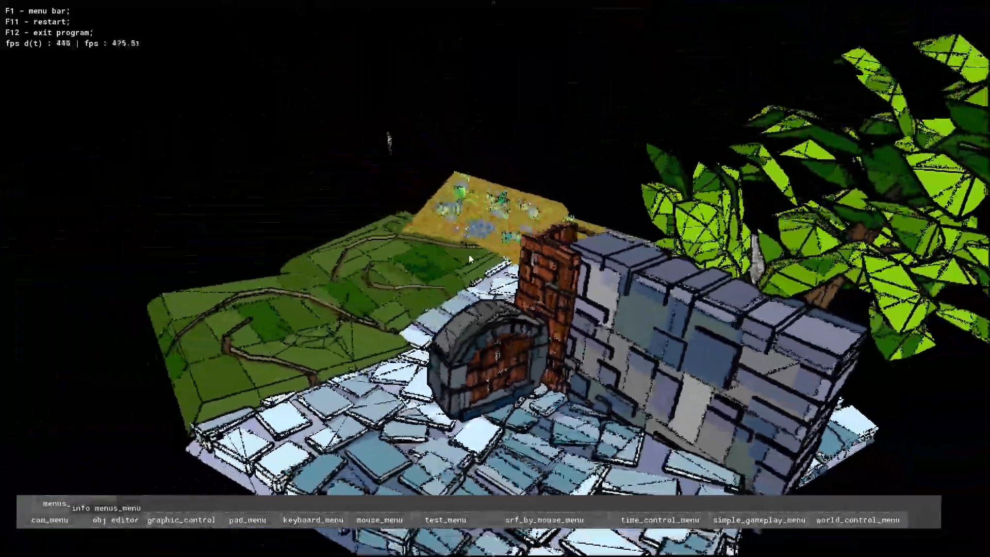
{"action": "scroll", "coordinate": [470, 254], "scroll_direction": "up", "scroll_amount": 5}
{"action": "scroll", "coordinate": [471, 261], "scroll_direction": "down", "scroll_amount": 5}
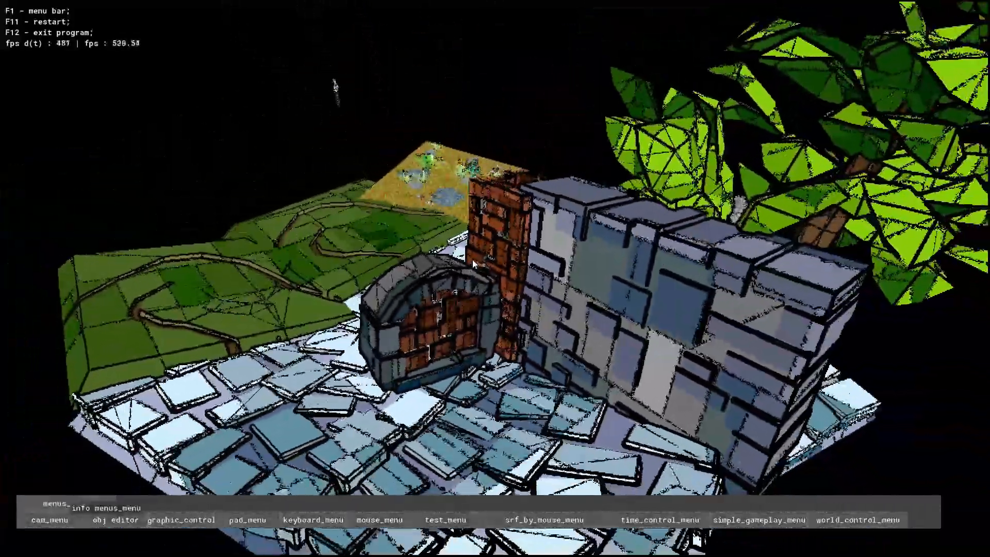
- Fly the camera around the map to inspect the wall, tree, grass terrain and paved floor from different heights and angles
{"action": "key", "text": "s"}
{"action": "key", "text": "w"}
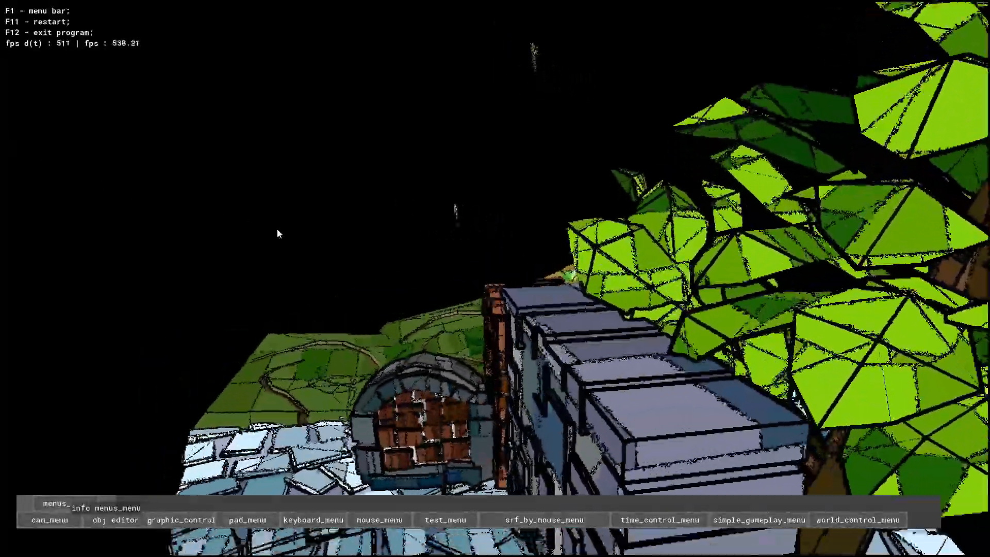
{"action": "key", "text": "s"}
{"action": "key", "text": "a"}
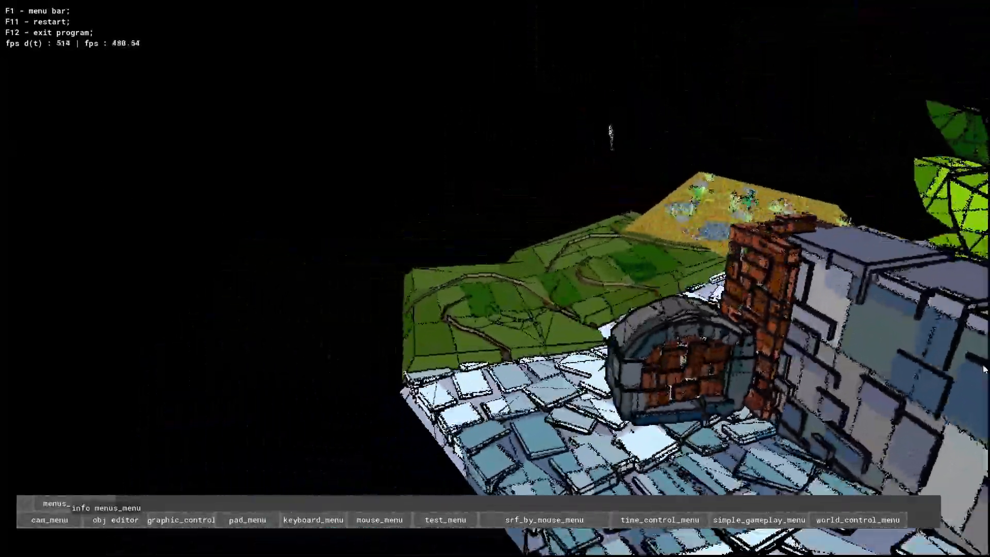
{"action": "key", "text": "w"}
{"action": "key", "text": "w"}
{"action": "key", "text": "s"}
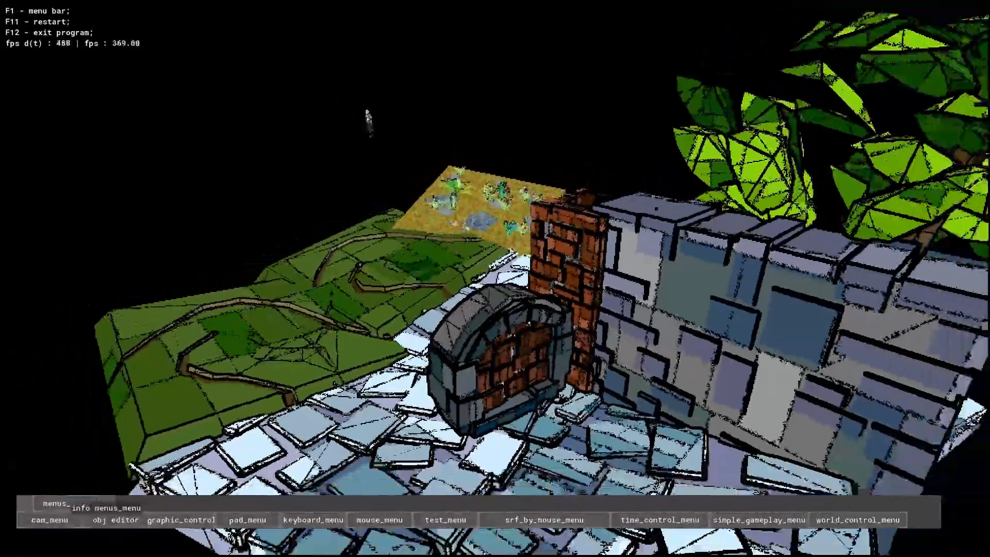
{"action": "key", "text": "w"}
{"action": "key", "text": "w"}
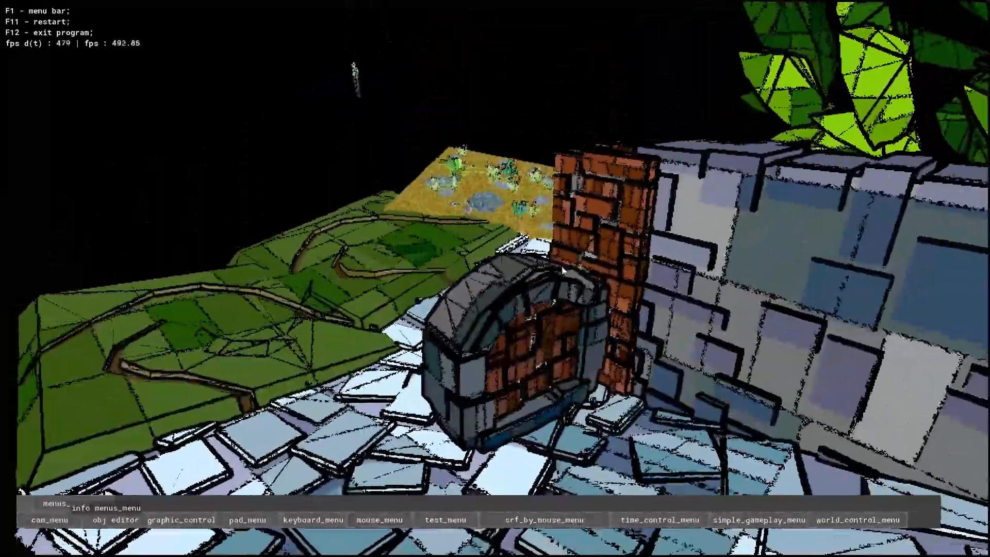
{"action": "key", "text": "s"}
{"action": "right_click_drag", "start_coordinate": [457, 144], "coordinate": [967, 330]}
{"action": "key", "text": "w"}
{"action": "key", "text": "d"}
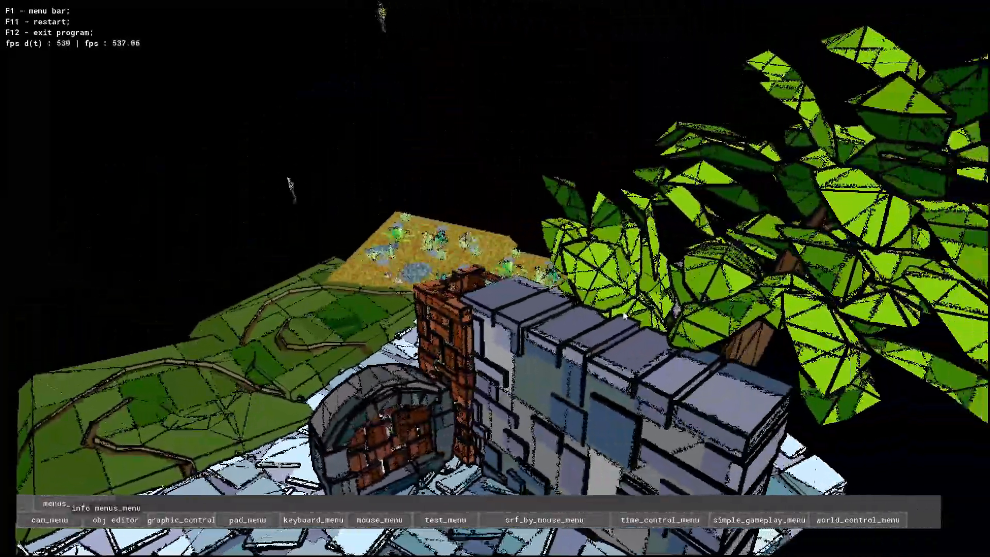
{"action": "key", "text": "a"}
{"action": "key", "text": "s"}
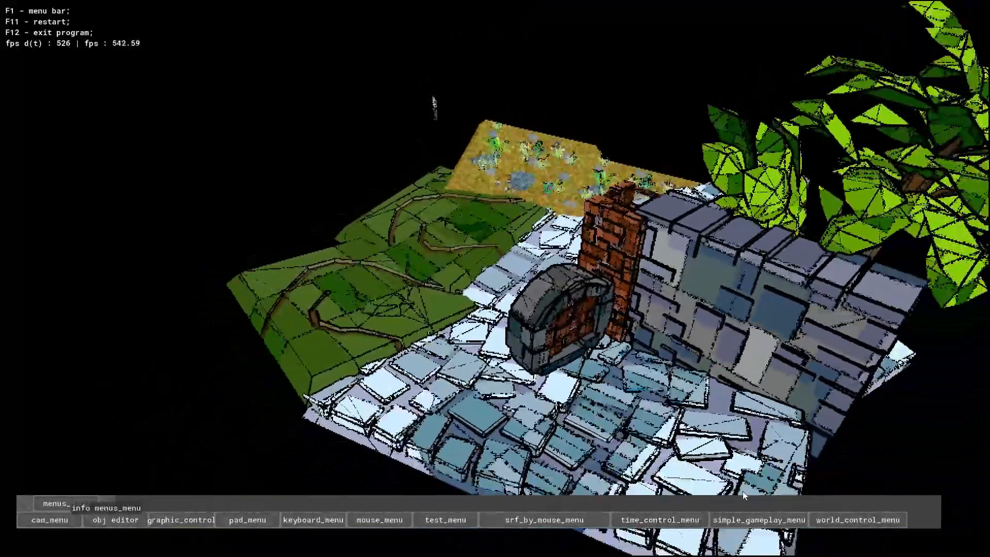
{"action": "key", "text": "w"}
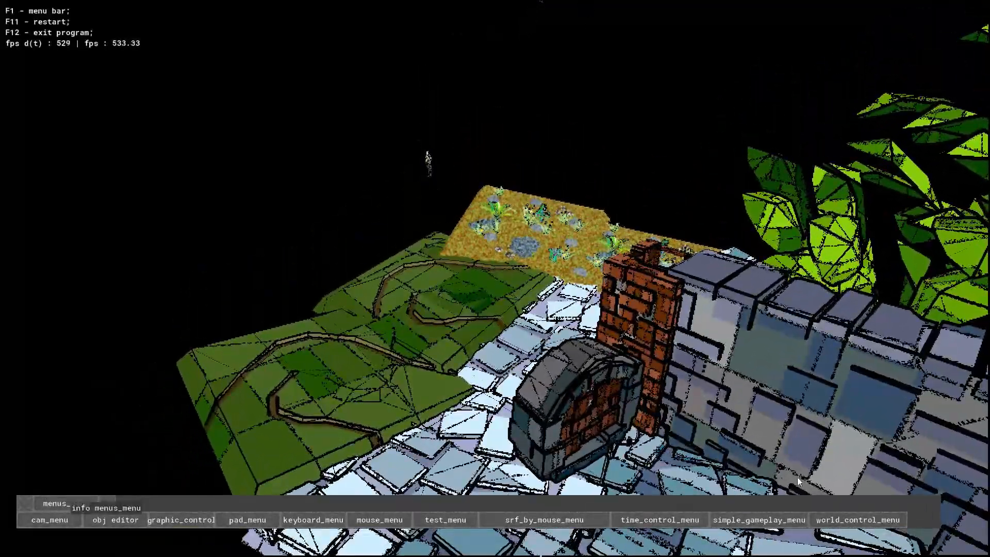
{"action": "right_click_drag", "start_coordinate": [743, 248], "coordinate": [740, 403]}
{"action": "right_click_drag", "start_coordinate": [720, 356], "coordinate": [793, 100]}
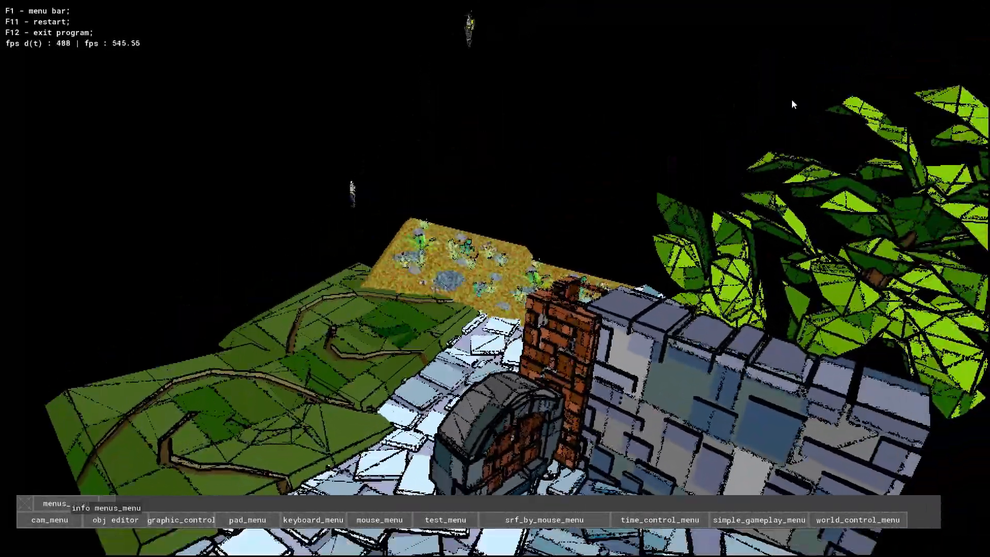
{"action": "right_click_drag", "start_coordinate": [488, 246], "coordinate": [424, 285]}
{"action": "key", "text": "s"}
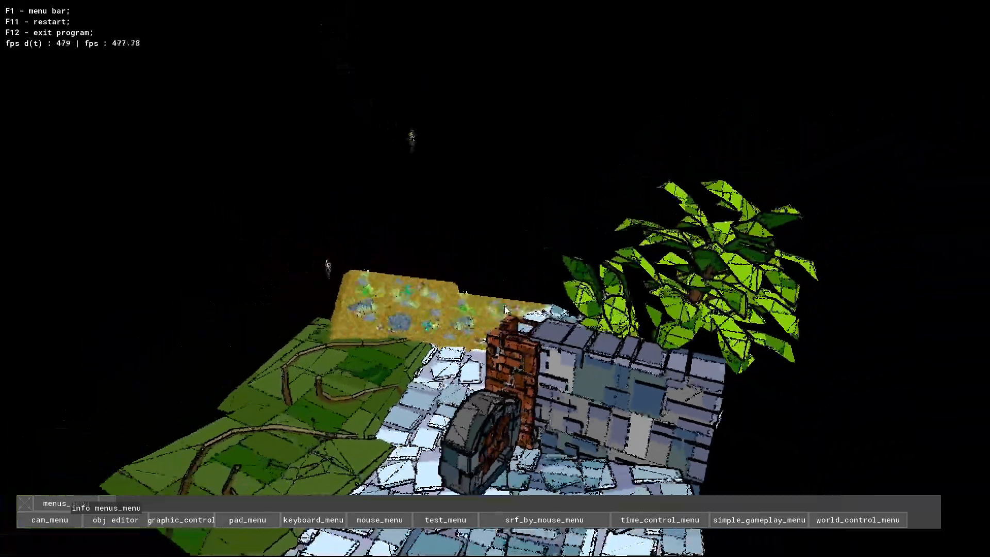
{"action": "key", "text": "w"}
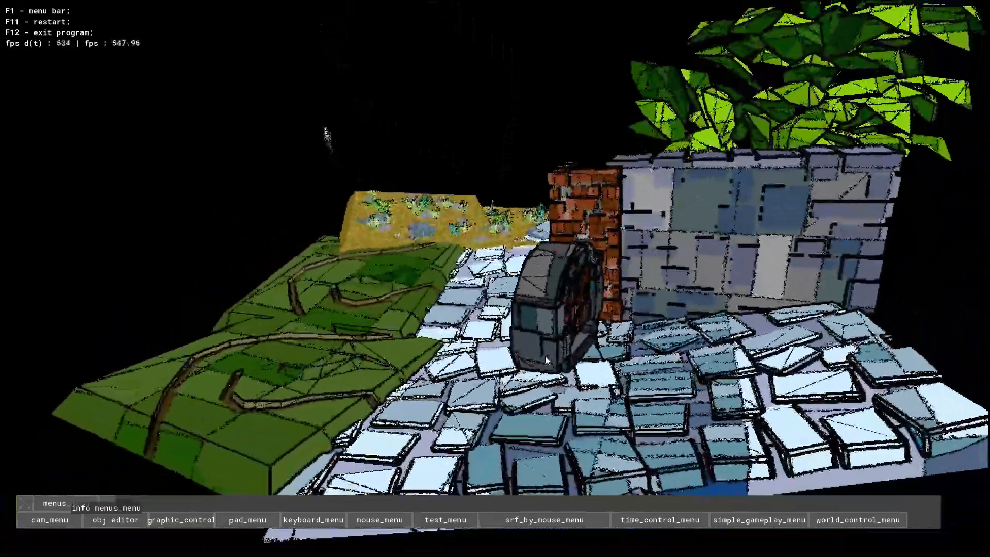
{"action": "key", "text": "w"}
{"action": "right_click_drag", "start_coordinate": [546, 356], "coordinate": [498, 312]}
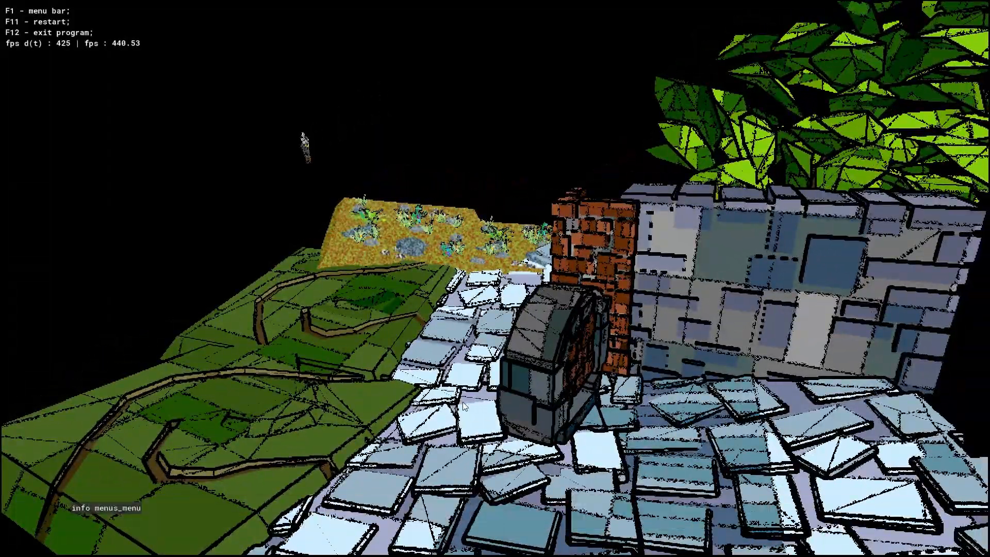
- Bring the menu bar back and survey the whole map, including the sandy field and the far side of the stone wall
{"action": "key", "text": "s"}
{"action": "key", "text": "w"}
{"action": "right_click_drag", "start_coordinate": [462, 401], "coordinate": [505, 321]}
{"action": "key", "text": "s"}
{"action": "key", "text": "w"}
{"action": "key", "text": "F1"}
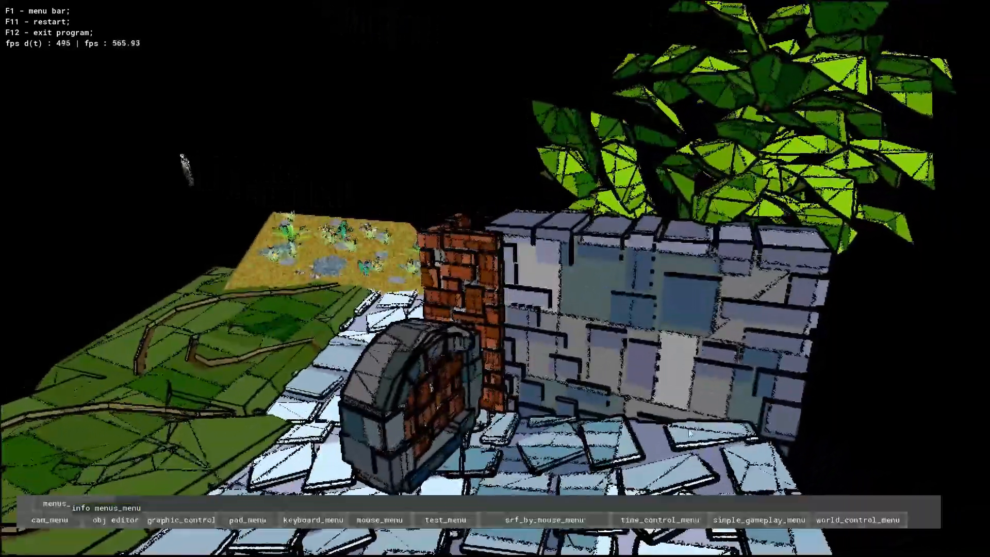
{"action": "key", "text": "s"}
{"action": "key", "text": "a"}
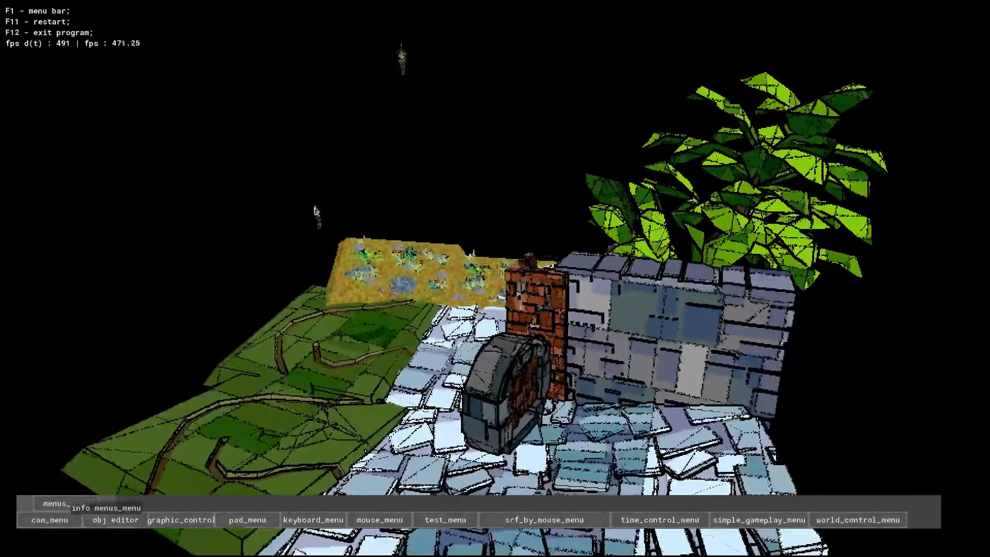
{"action": "key", "text": "s"}
{"action": "key", "text": "w"}
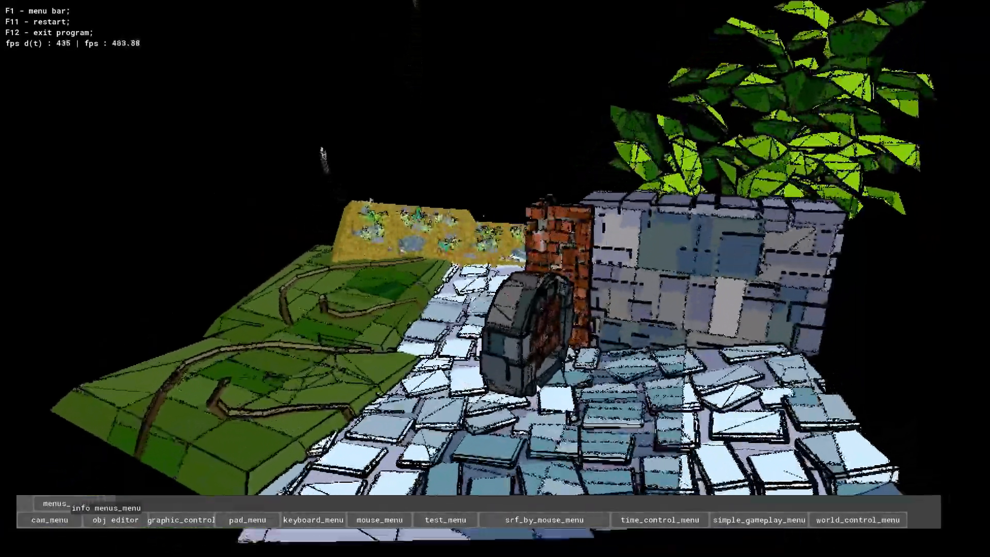
{"action": "key", "text": "s"}
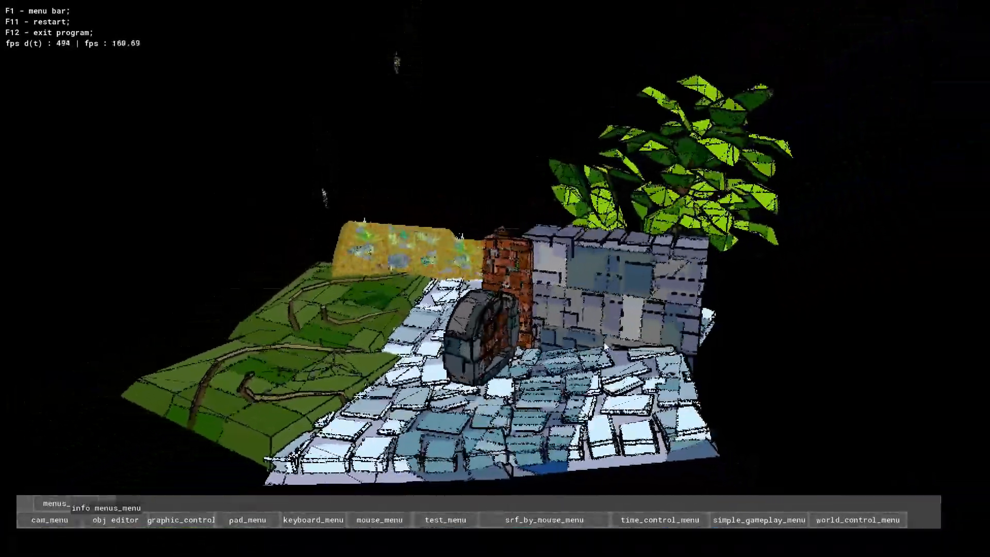
{"action": "key", "text": "a"}
{"action": "key", "text": "d"}
{"action": "key", "text": "w"}
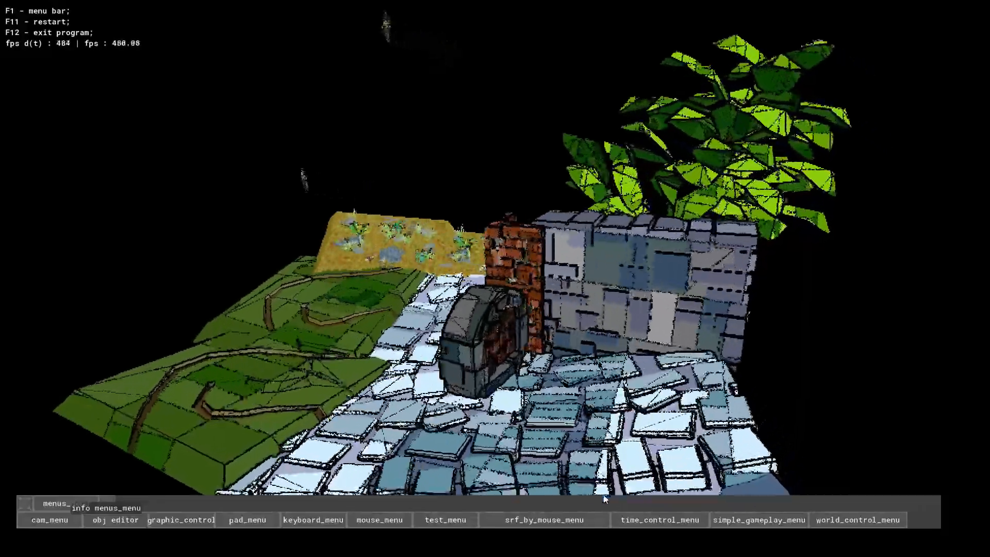
{"action": "key", "text": "a"}
{"action": "key", "text": "s"}
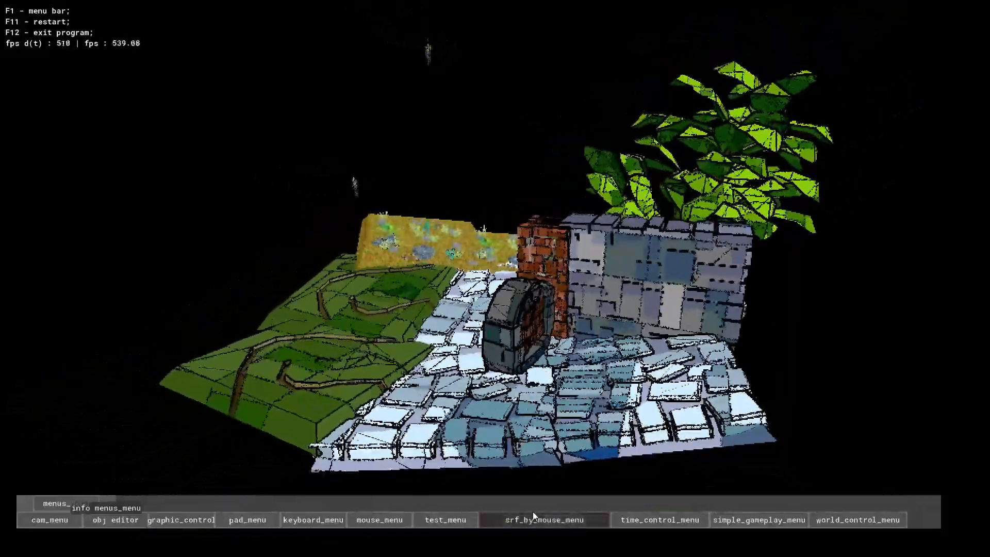
{"action": "key", "text": "d"}
{"action": "key", "text": "w"}
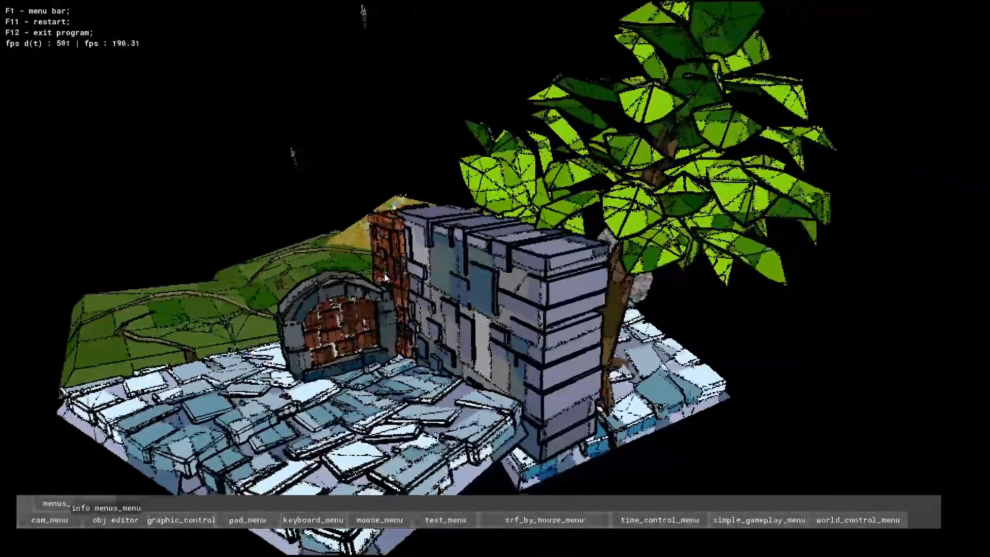
{"action": "key", "text": "w"}
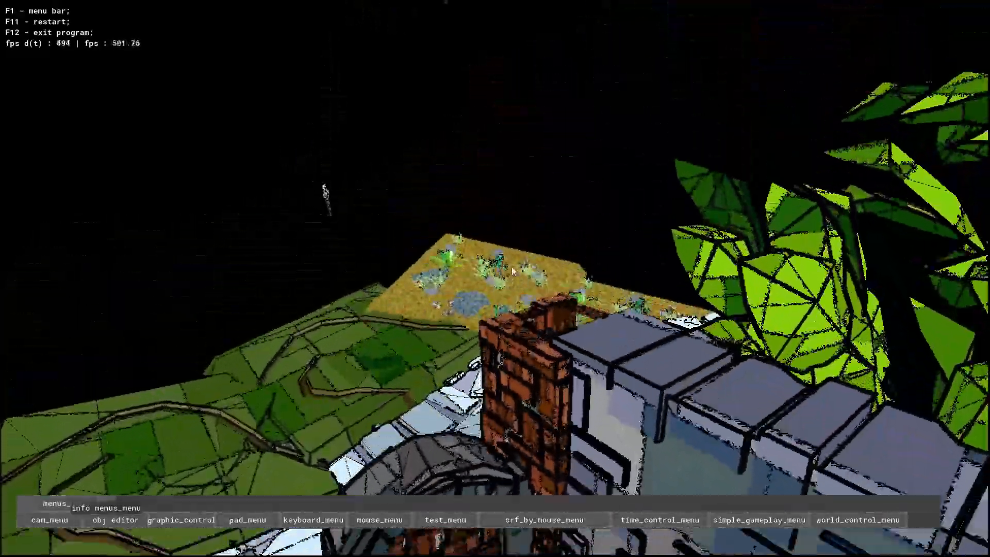
{"action": "key", "text": "s"}
{"action": "key", "text": "w"}
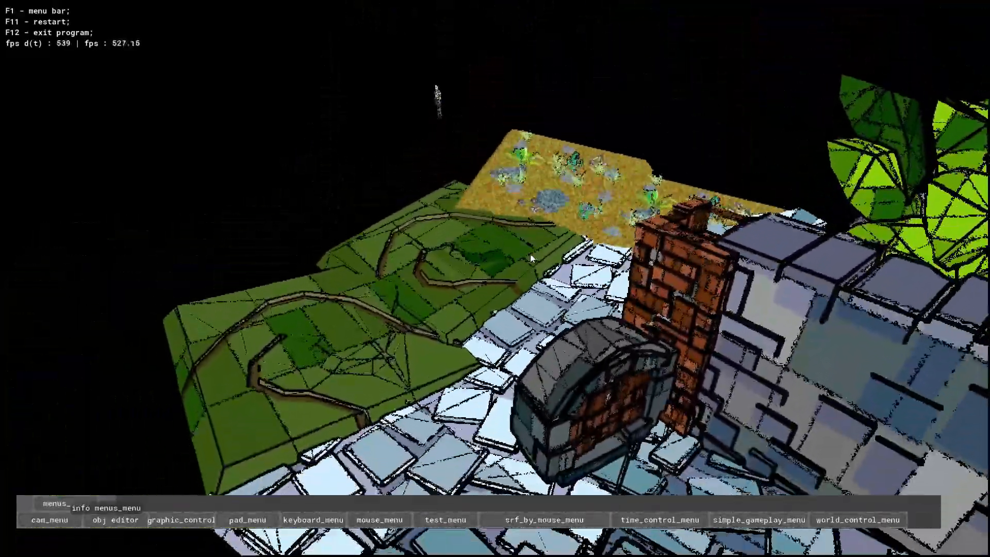
{"action": "key", "text": "s"}
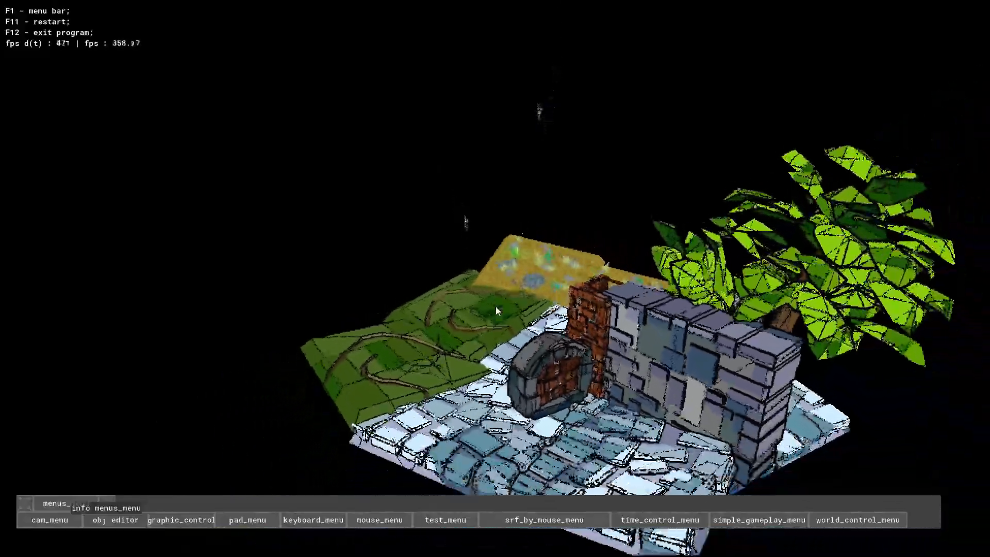
- Examine the end of the stone wall, the tree trunk, the arched gate and the grass terrain from several angles and distances
{"action": "key", "text": "w"}
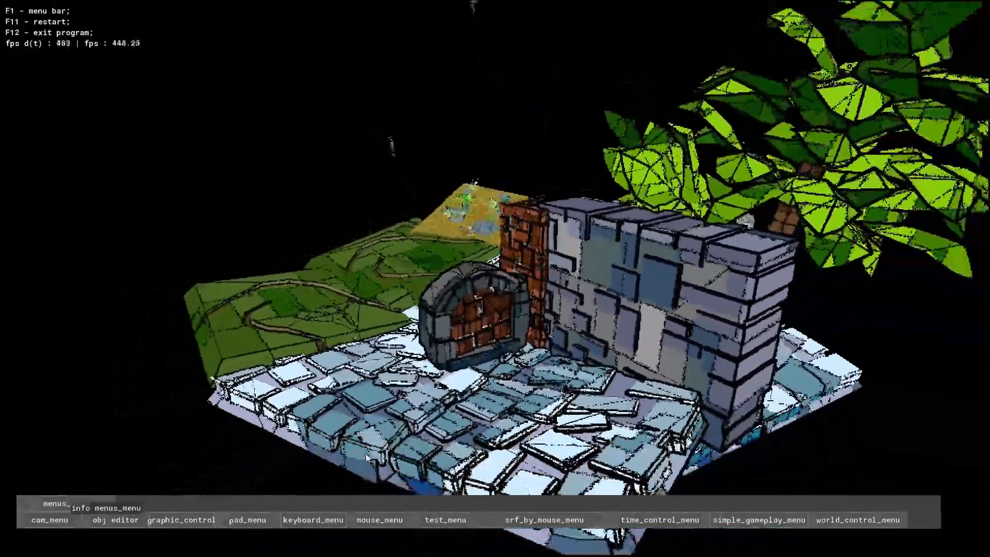
{"action": "key", "text": "s"}
{"action": "key", "text": "d"}
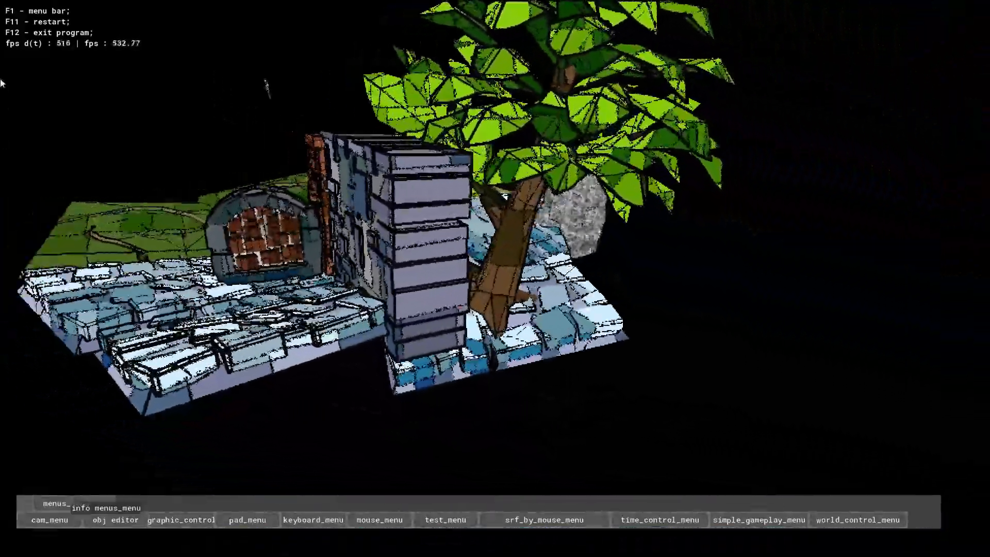
{"action": "key", "text": "d"}
{"action": "key", "text": "w"}
{"action": "key", "text": "a"}
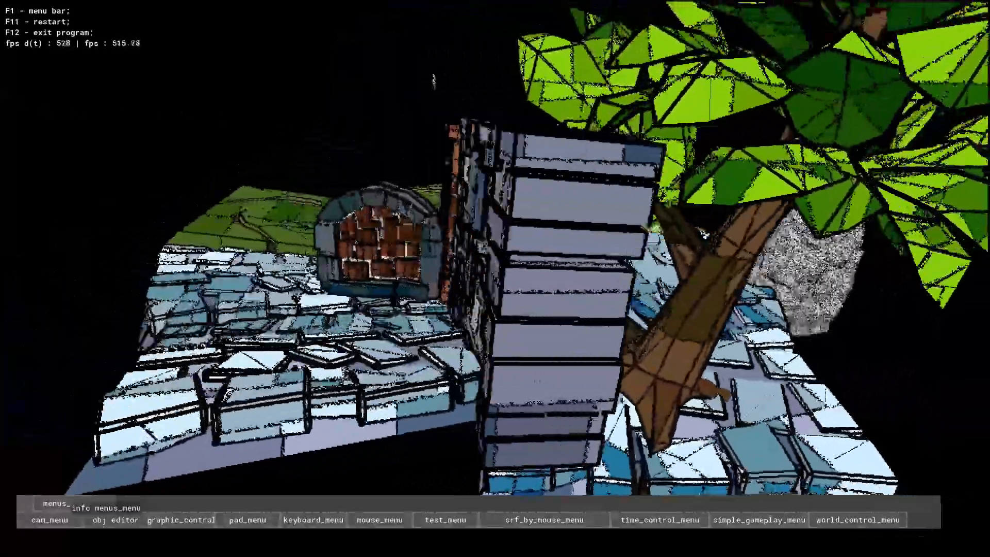
{"action": "key", "text": "a"}
{"action": "key", "text": "s"}
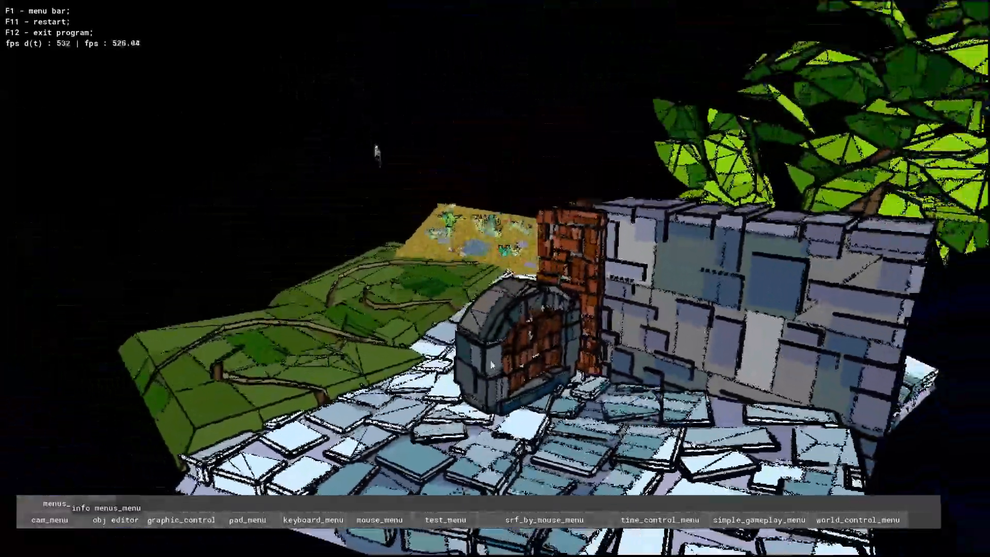
{"action": "key", "text": "w"}
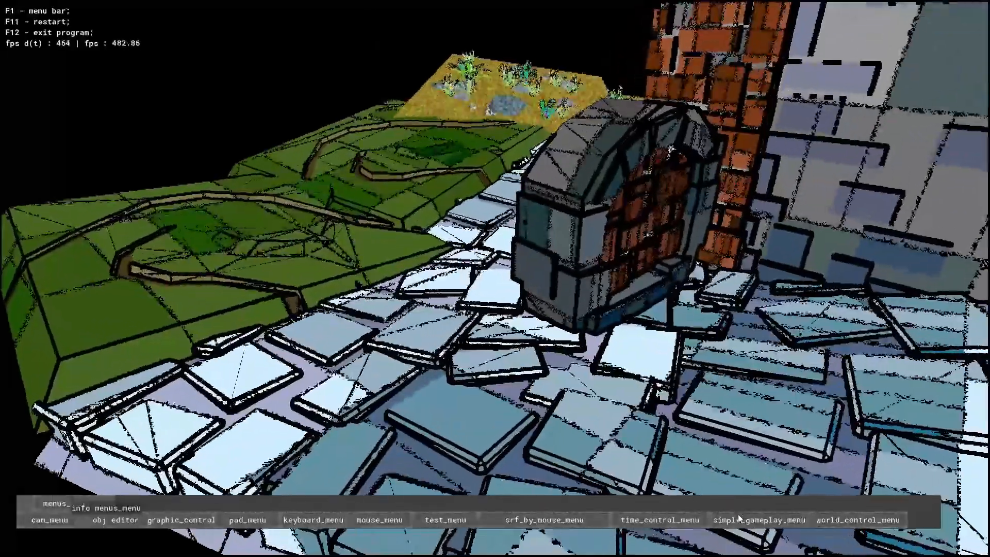
- Open the simple gameplay menu and expand it to show its object list
{"action": "key", "text": "s"}
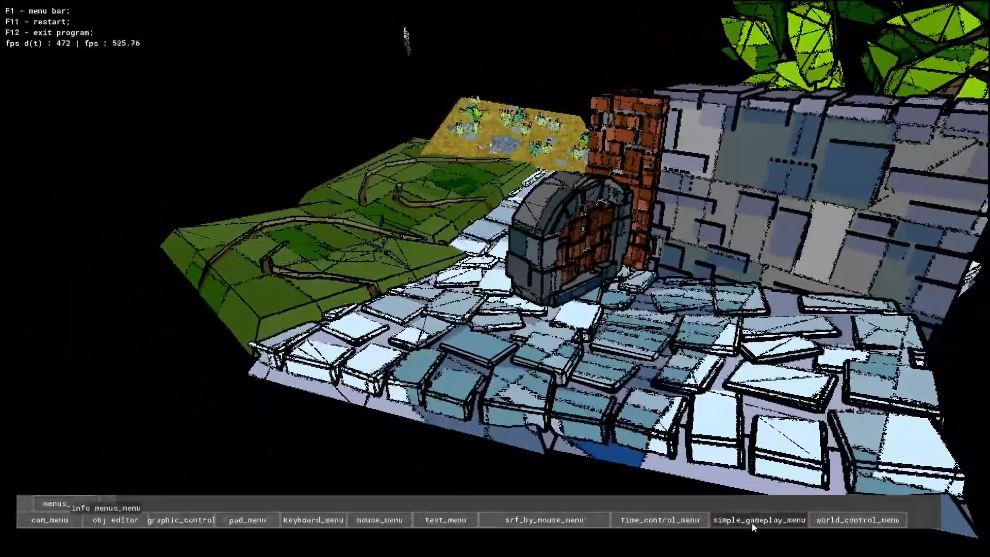
{"action": "left_click", "coordinate": [751, 524]}
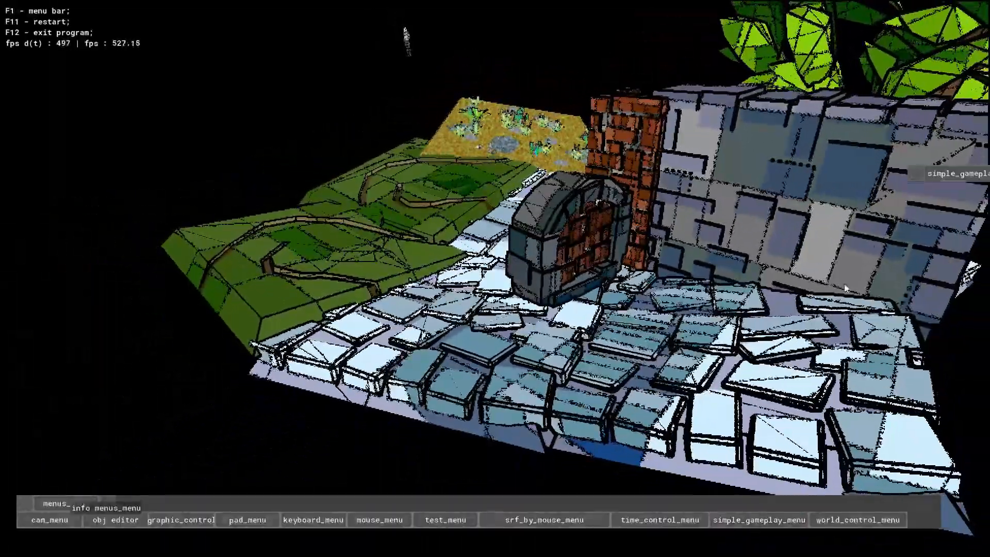
{"action": "left_click", "coordinate": [610, 70]}
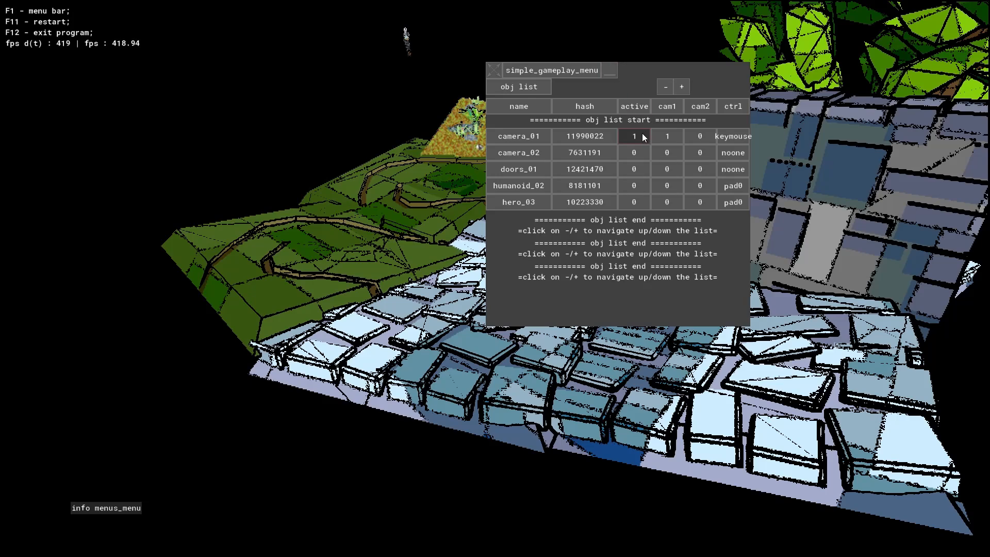
- Open the world control menu and move both menus apart to opposite sides of the scene so neither overlaps the other
{"action": "mouse_move", "coordinate": [736, 495]}
{"action": "left_click", "coordinate": [835, 520]}
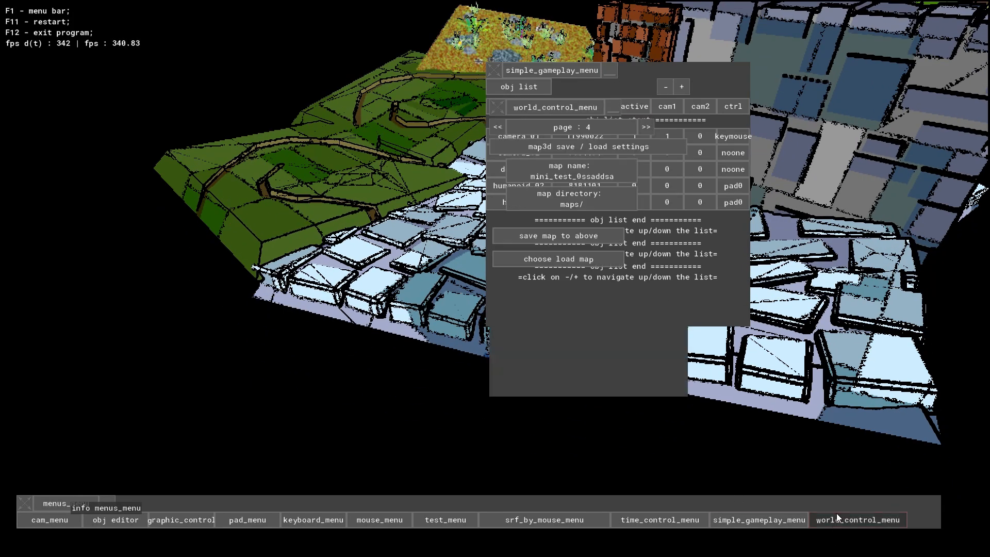
{"action": "left_click_drag", "start_coordinate": [546, 68], "coordinate": [760, 92]}
{"action": "left_click_drag", "start_coordinate": [593, 103], "coordinate": [92, 74]}
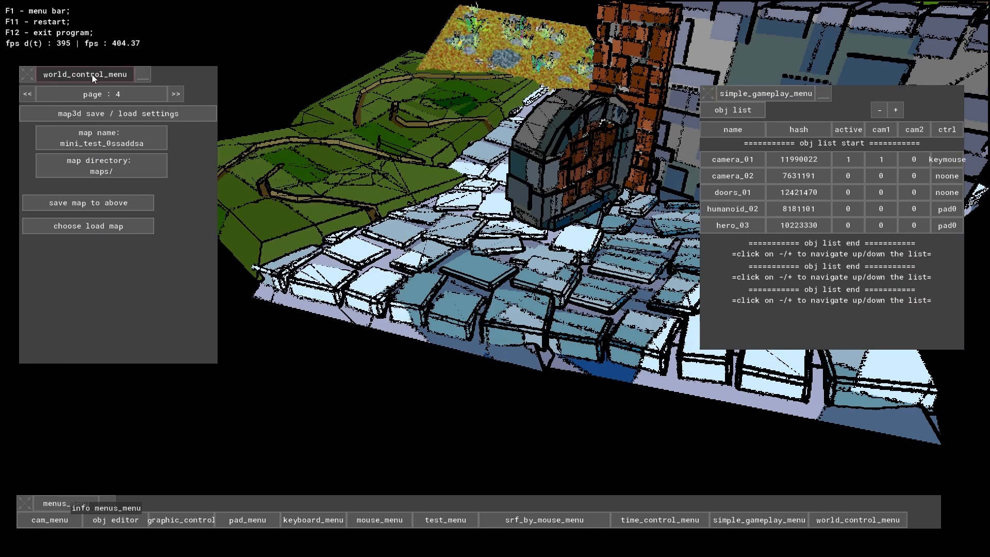
- Look through the world control menu's world info, keep-world, save/load and bigchunk pages, ending on the world functions page
{"action": "left_click", "coordinate": [177, 94]}
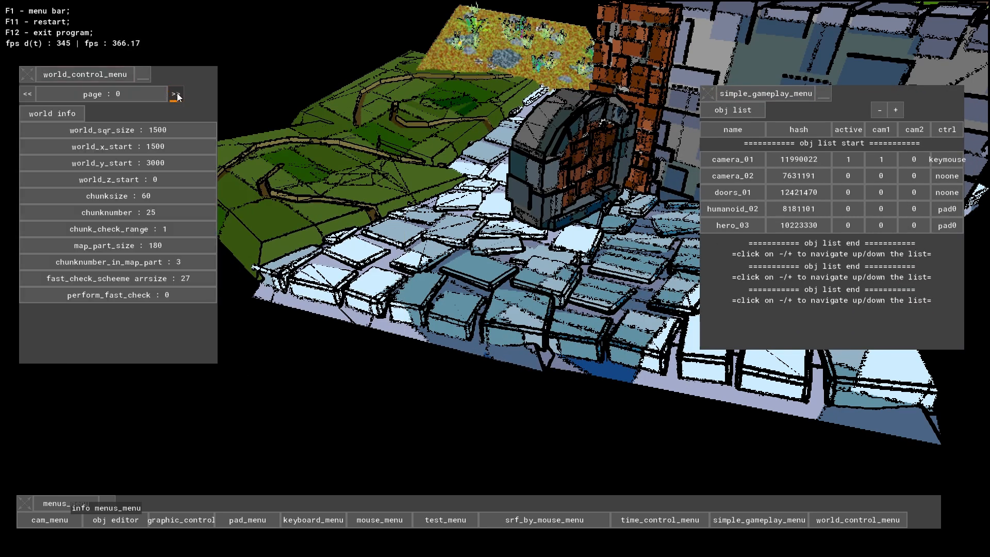
{"action": "left_click", "coordinate": [177, 94]}
{"action": "left_click", "coordinate": [178, 94]}
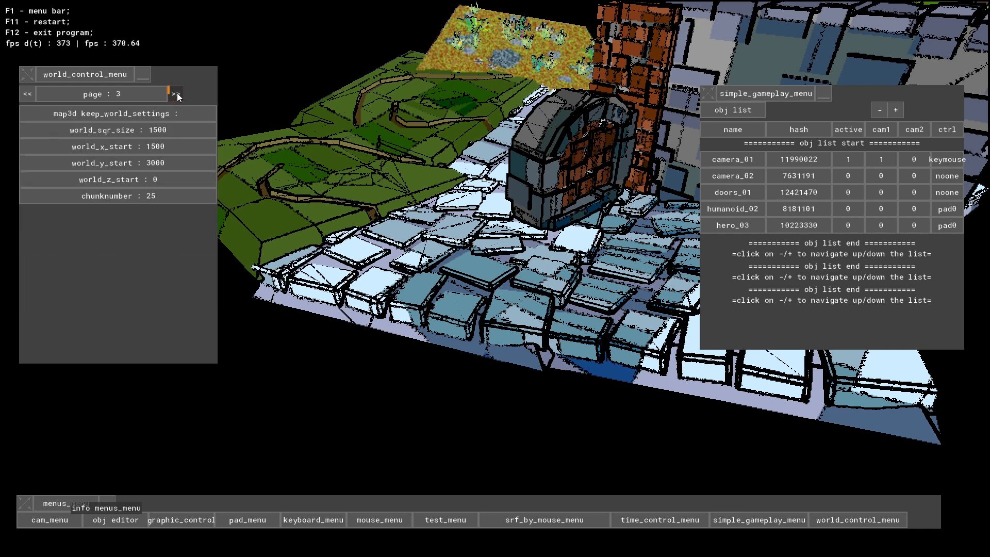
{"action": "left_click", "coordinate": [177, 94]}
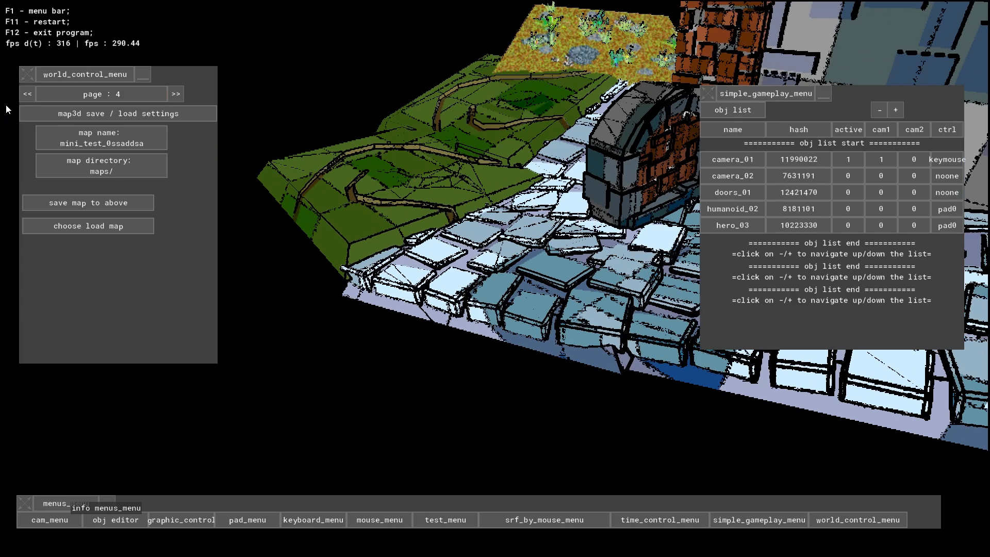
{"action": "left_click", "coordinate": [26, 97]}
{"action": "left_click", "coordinate": [26, 97]}
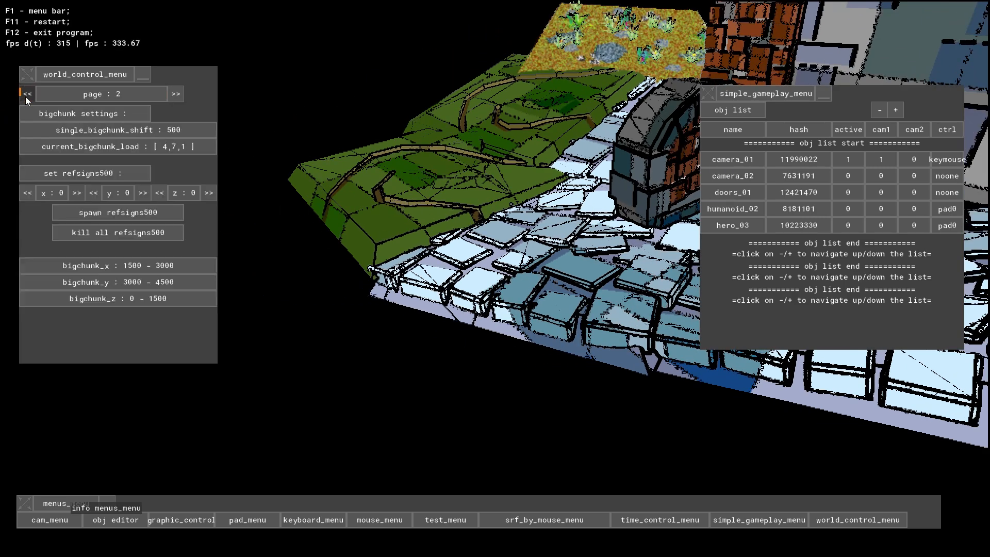
{"action": "left_click", "coordinate": [26, 97]}
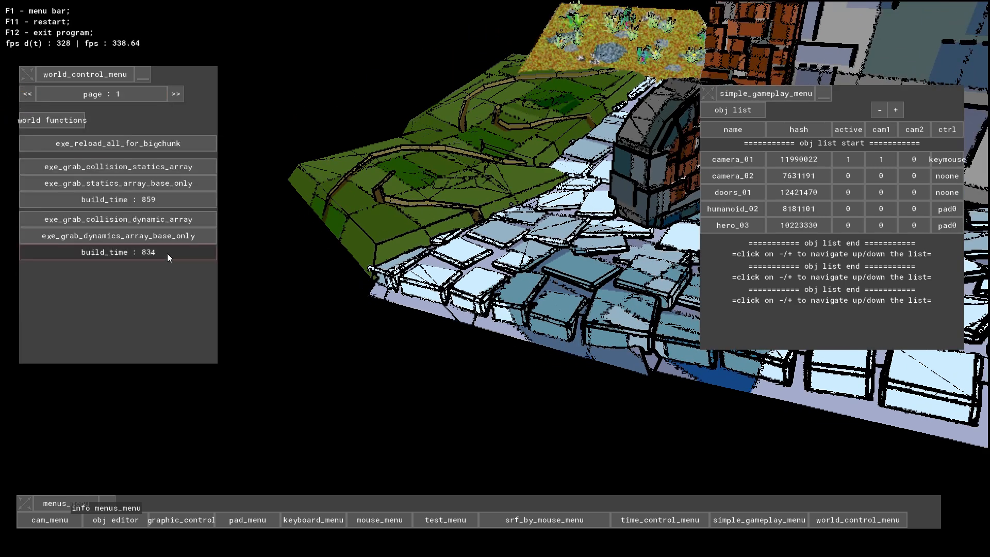
- Inspect the grass terrain, sandy field and arched gate between the two open menus from different distances
{"action": "right_click_drag", "start_coordinate": [392, 170], "coordinate": [199, 190]}
{"action": "key", "text": "w"}
{"action": "key", "text": "s"}
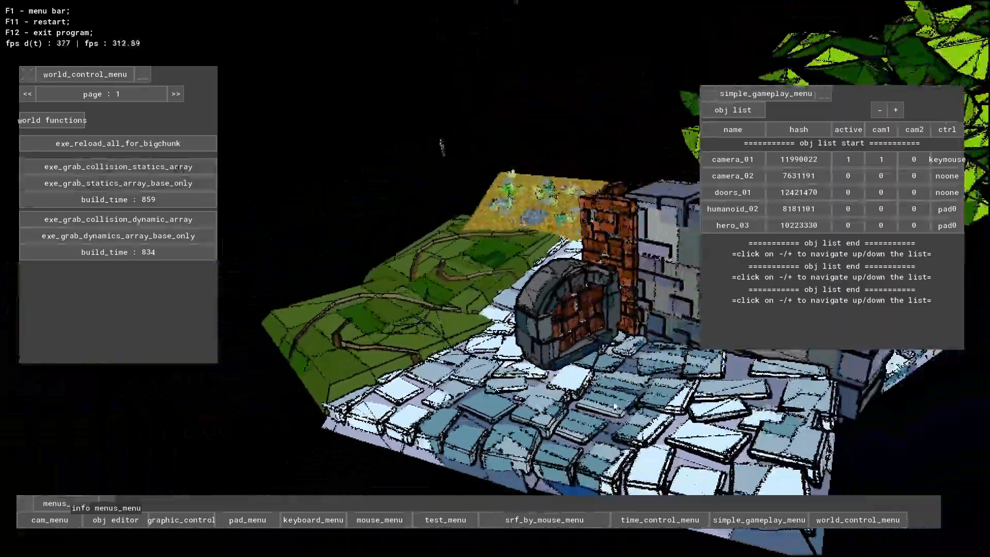
{"action": "key", "text": "w"}
{"action": "right_click_drag", "start_coordinate": [614, 407], "coordinate": [477, 282]}
{"action": "key", "text": "s"}
{"action": "key", "text": "w"}
{"action": "key", "text": "w"}
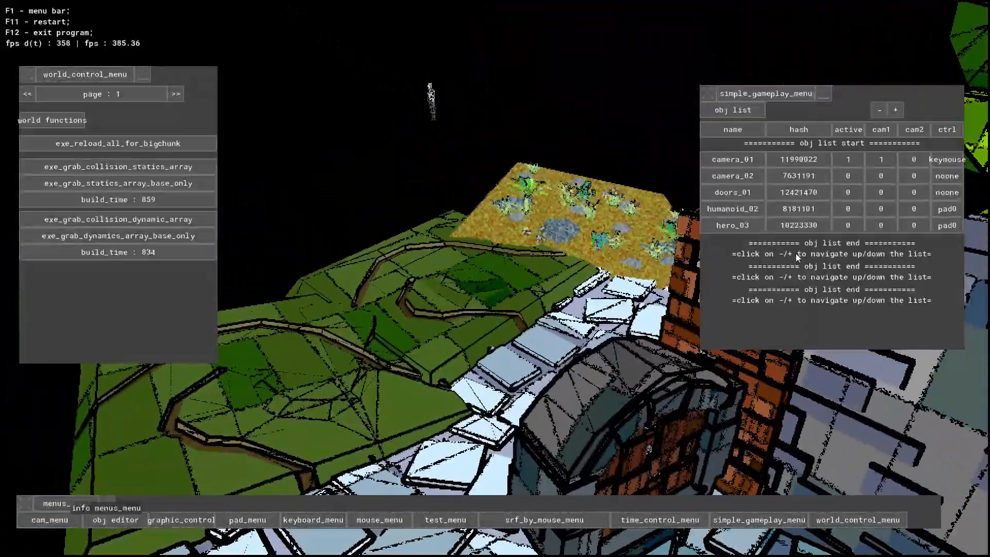
- Deactivate camera_01, make hero_03 the active object with the cam1 view, and hide the menu bar
{"action": "left_click", "coordinate": [850, 160]}
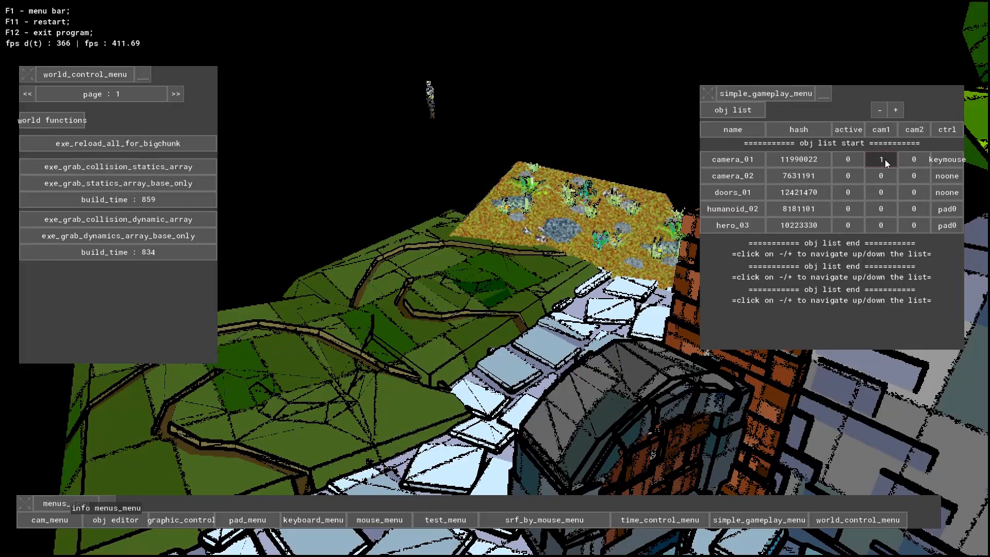
{"action": "left_click", "coordinate": [871, 227]}
{"action": "left_click", "coordinate": [849, 225]}
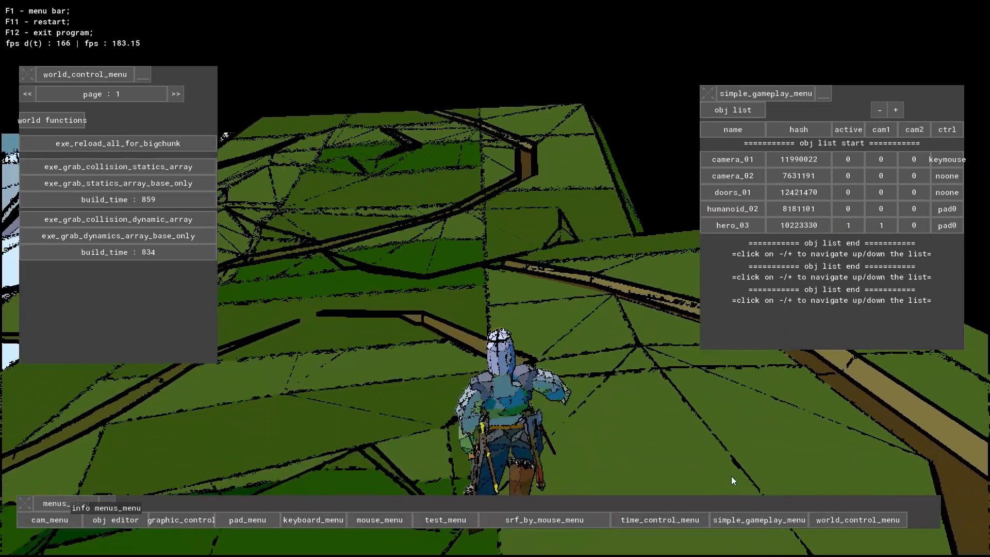
{"action": "key", "text": "F1"}
{"action": "key", "text": "F1"}
{"action": "key", "text": "F1"}
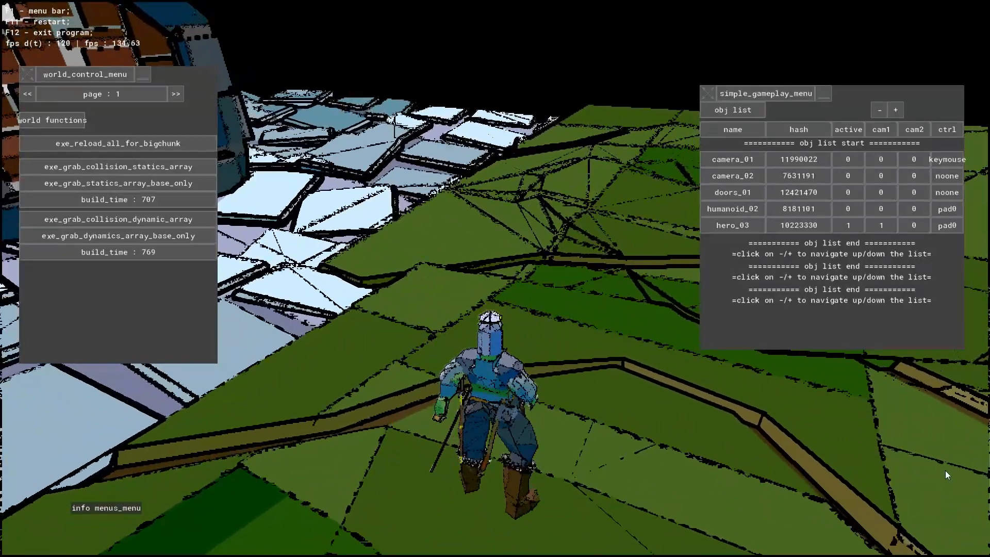
- Deactivate hero_03 and return active control and the cam1 view to camera_01, keeping the menu bar hidden
{"action": "left_click", "coordinate": [855, 224]}
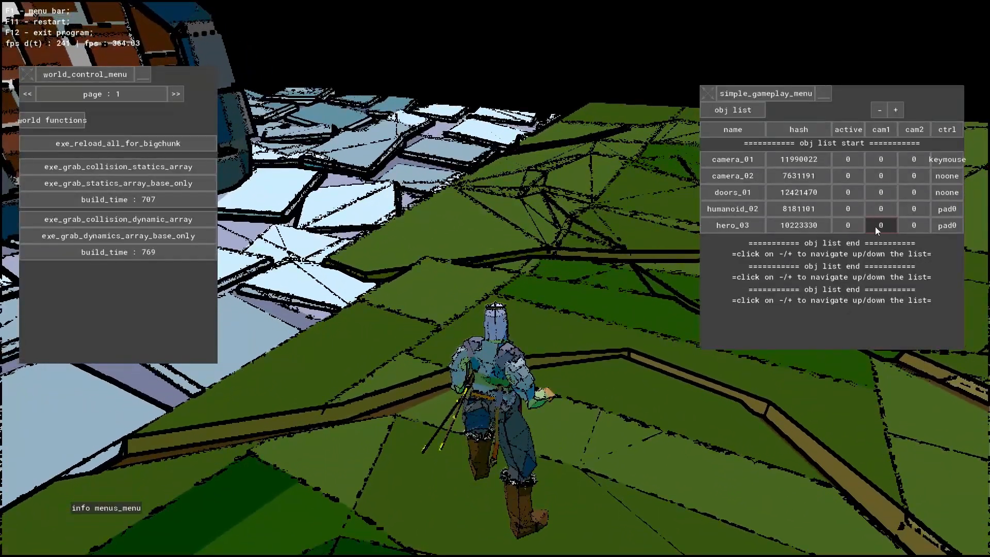
{"action": "left_click", "coordinate": [881, 161]}
{"action": "left_click", "coordinate": [848, 160]}
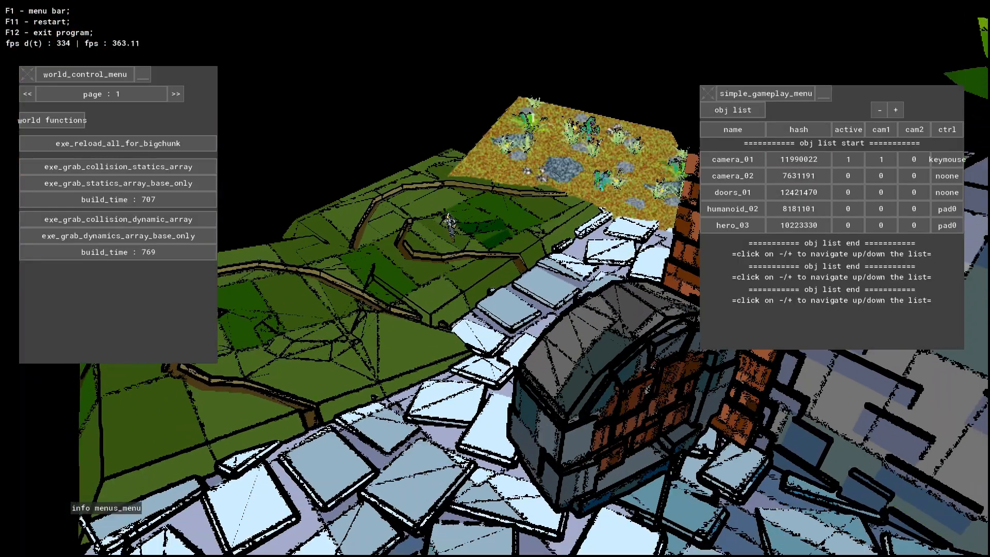
{"action": "key", "text": "s"}
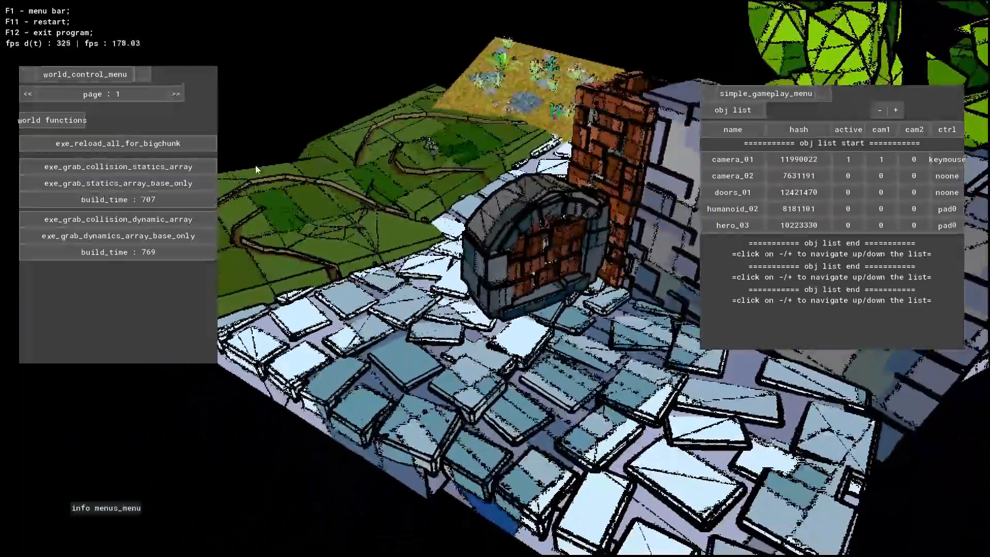
{"action": "key", "text": "F1"}
{"action": "key", "text": "F1"}
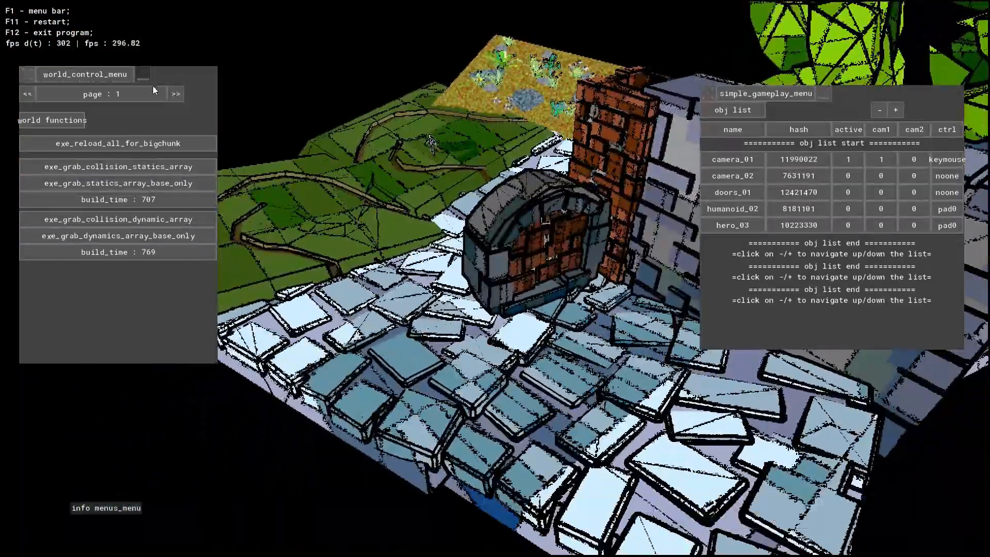
- Show the bigchunk settings page of the world control menu and examine the map alongside the current bigchunk load
{"action": "left_click", "coordinate": [177, 94]}
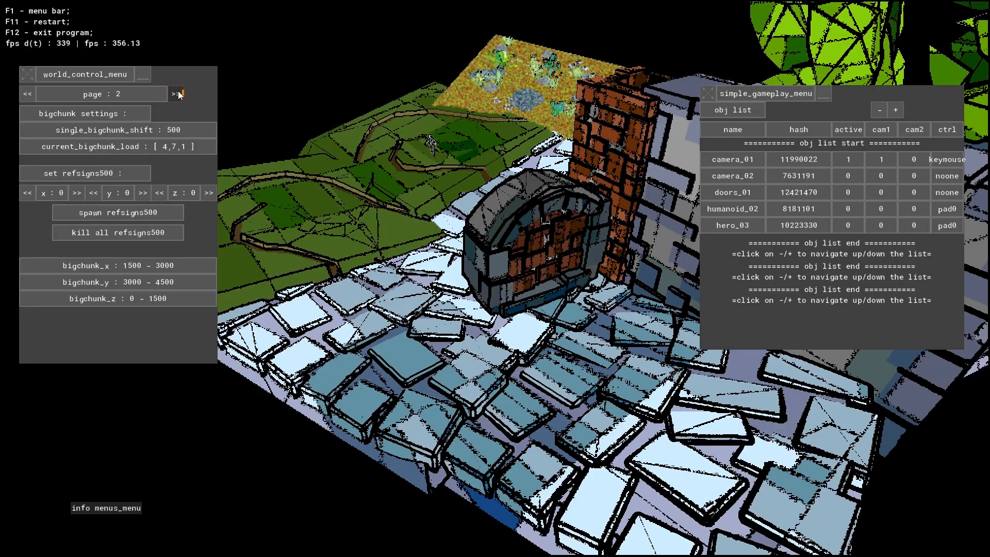
{"action": "key", "text": "s"}
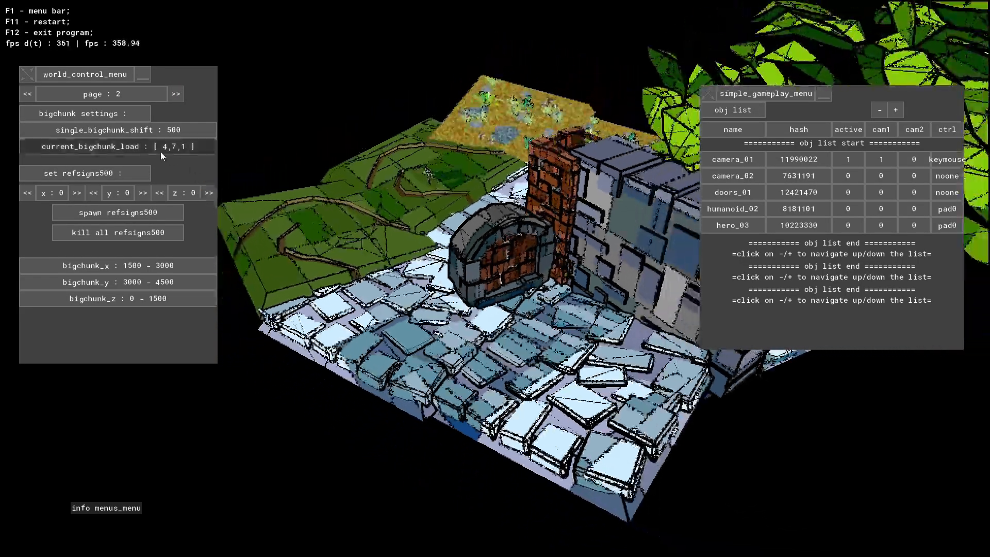
{"action": "key", "text": "w"}
{"action": "key", "text": "w"}
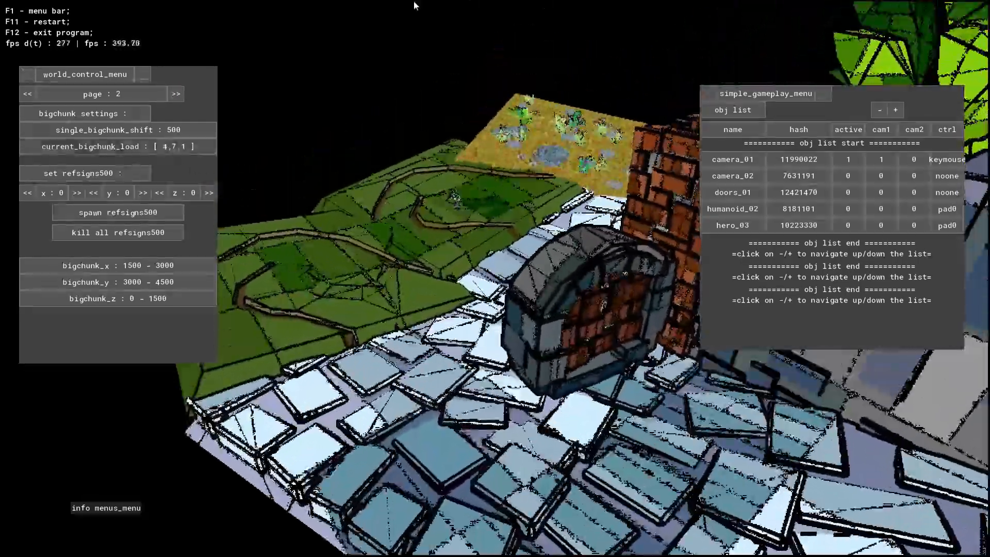
{"action": "key", "text": "d"}
{"action": "key", "text": "s"}
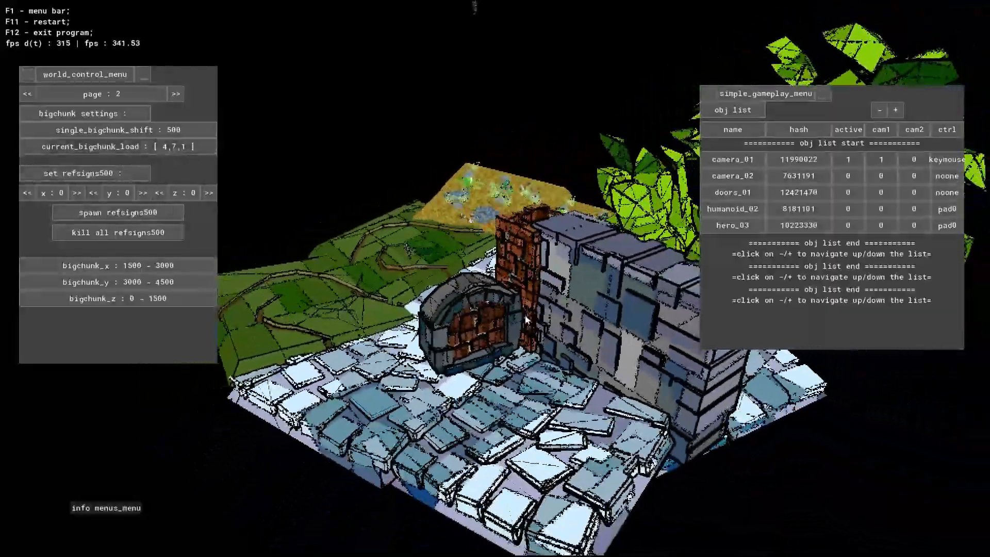
{"action": "key", "text": "w"}
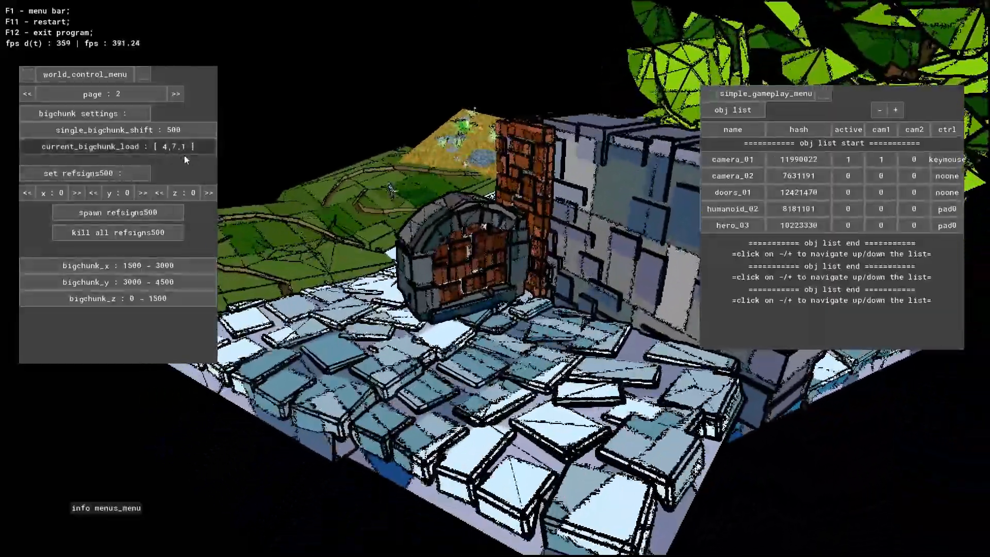
{"action": "key", "text": "s"}
{"action": "key", "text": "w"}
- Set the refsigns500 coordinates to x 4, y 7, z 1 and spawn a reference box there
{"action": "left_click", "coordinate": [76, 193]}
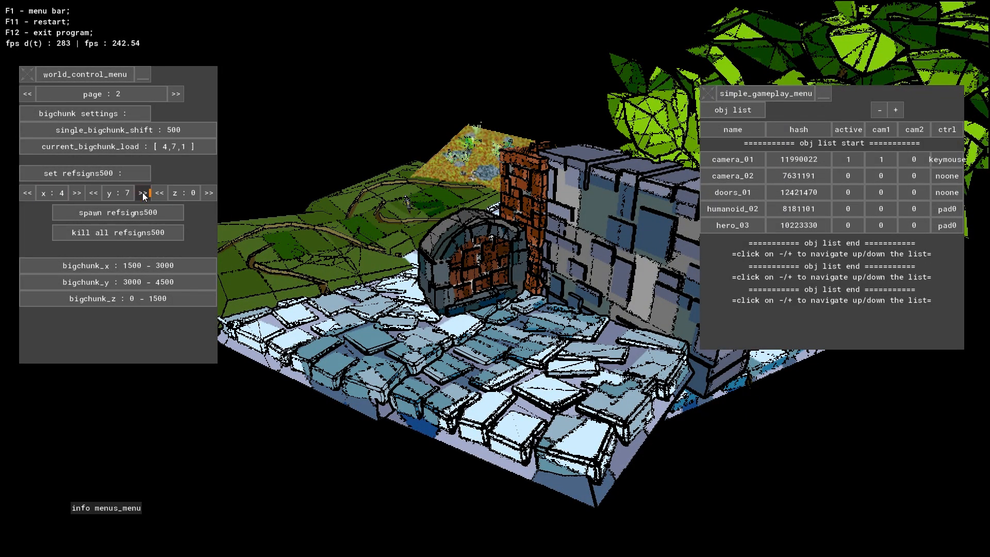
{"action": "left_click", "coordinate": [209, 196]}
{"action": "left_click", "coordinate": [175, 192]}
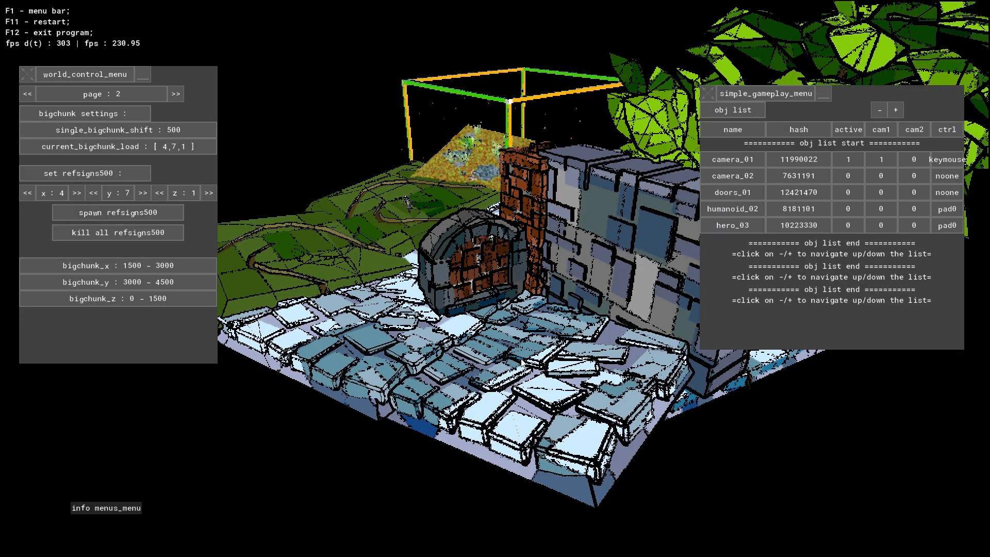
- Inspect the spawned reference box beside the sandy field and spawn a second refsigns500 box beneath it with z set to 0
{"action": "key", "text": "w"}
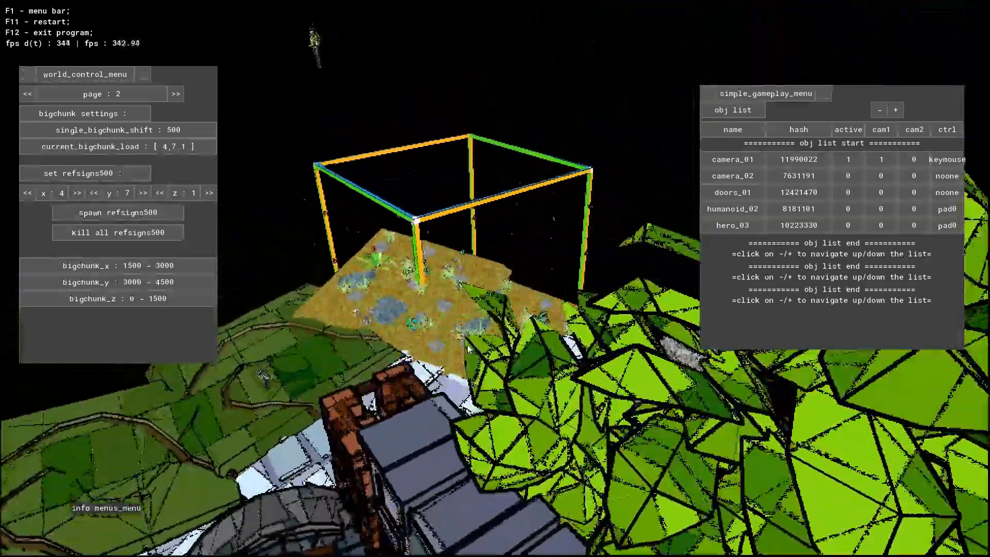
{"action": "key", "text": "w"}
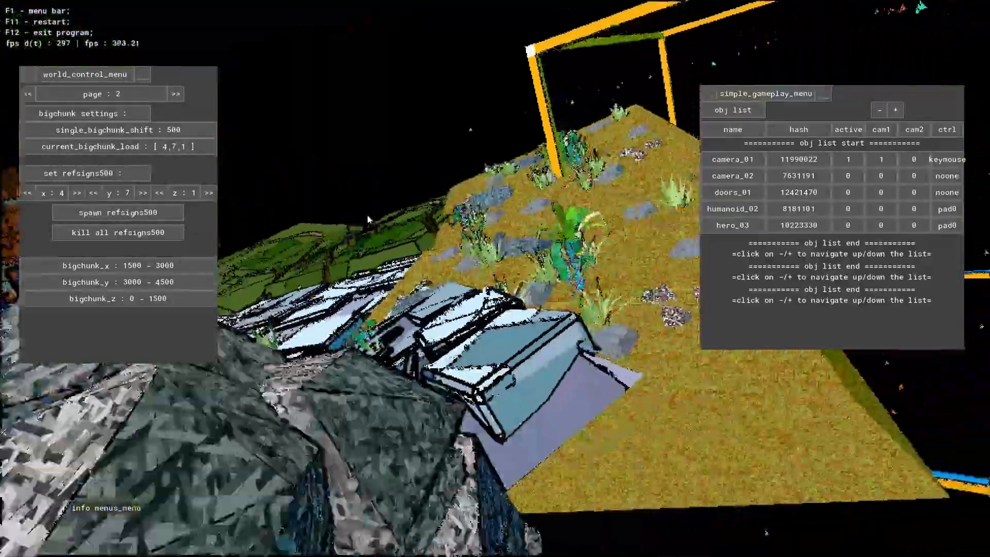
{"action": "key", "text": "s"}
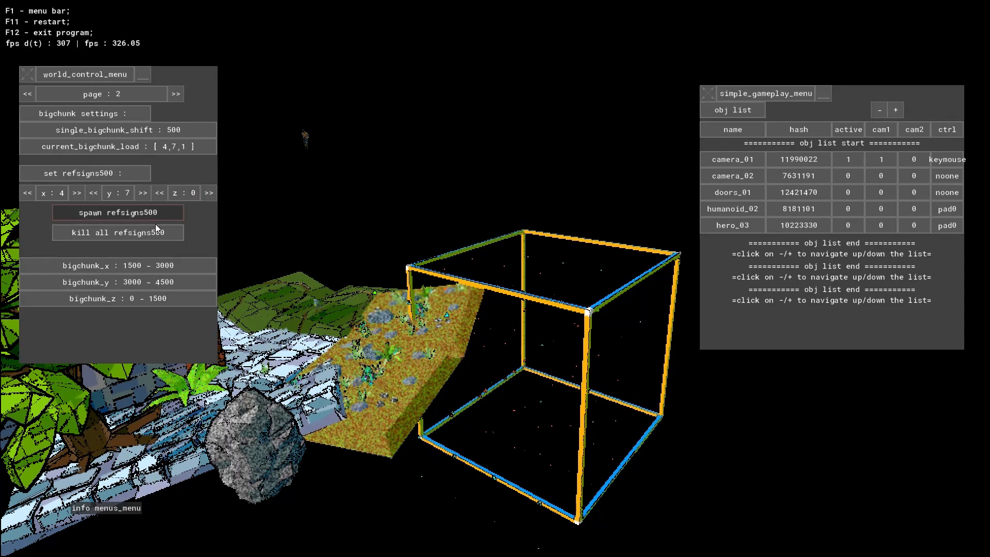
- Set the refsigns500 z coordinate to 2 and spawn reference boxes with y at 7, 6 and 8
{"action": "left_click", "coordinate": [209, 193]}
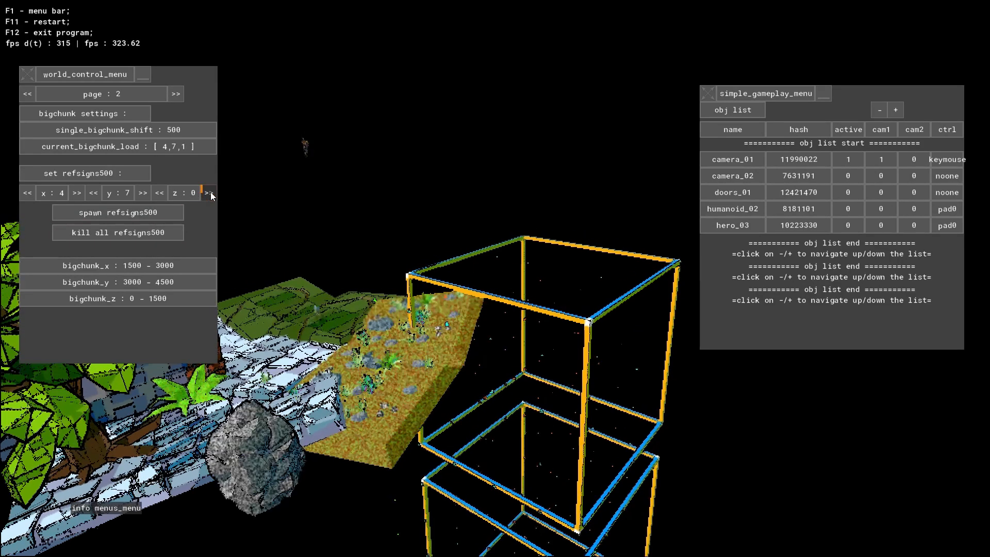
{"action": "left_click", "coordinate": [209, 193]}
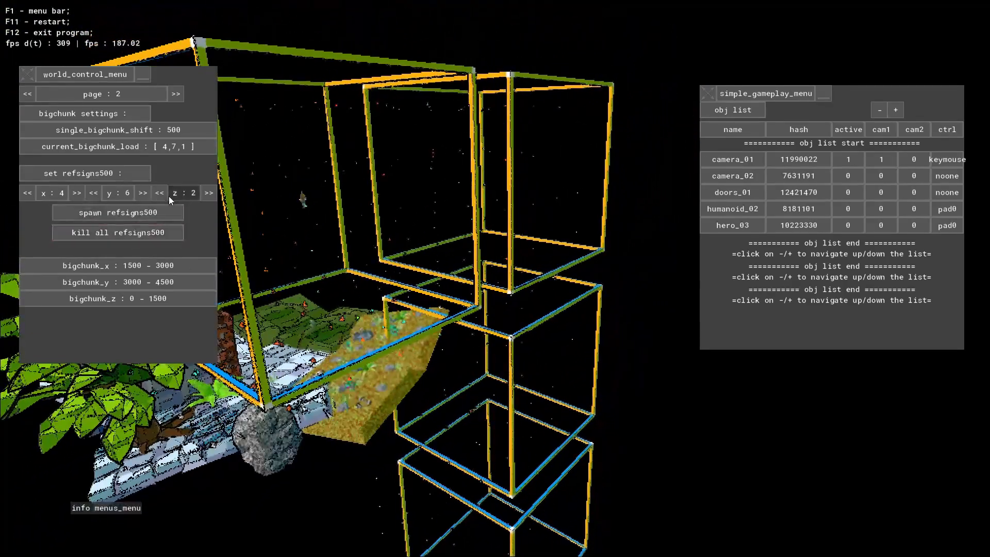
{"action": "left_click", "coordinate": [143, 193]}
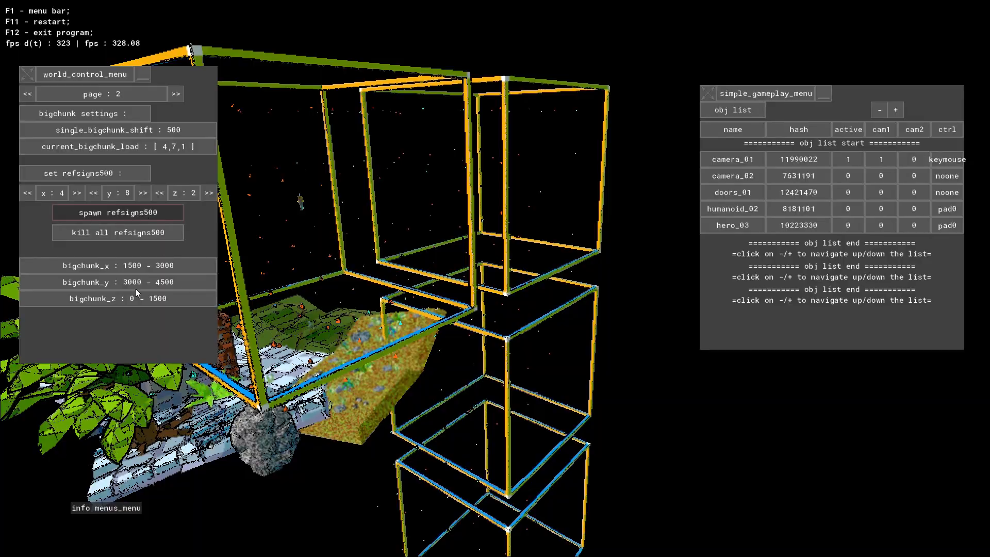
- Examine the stacked and side-by-side refsigns500 boxes from several angles around the sandy field, leafy tree and brick wall
{"action": "key", "text": "a"}
{"action": "right_click_drag", "start_coordinate": [534, 282], "coordinate": [572, 330]}
{"action": "key", "text": "a"}
{"action": "key", "text": "w"}
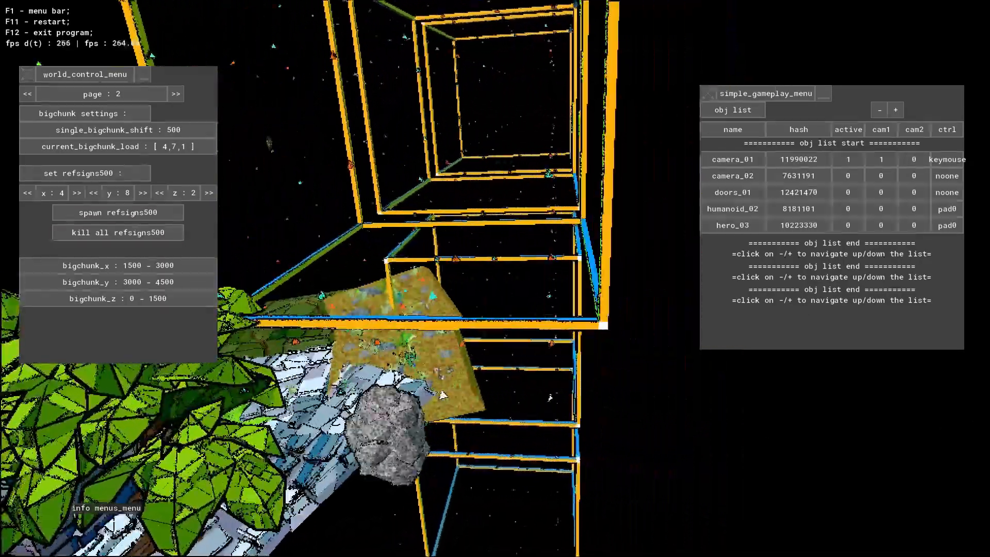
{"action": "right_click_drag", "start_coordinate": [743, 424], "coordinate": [517, 381]}
{"action": "key", "text": "s"}
{"action": "key", "text": "d"}
{"action": "key", "text": "w"}
{"action": "key", "text": "a"}
{"action": "key", "text": "w"}
{"action": "key", "text": "s"}
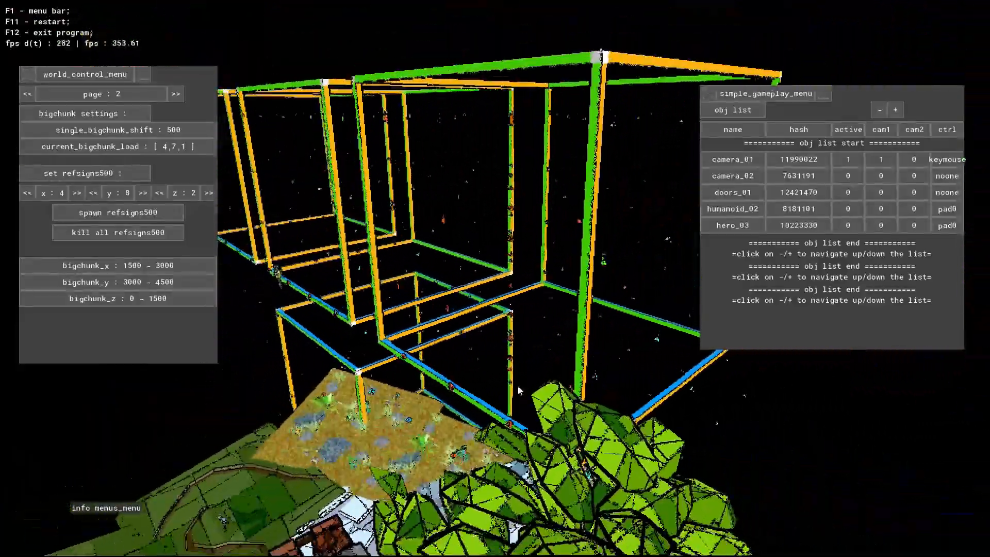
{"action": "key", "text": "w"}
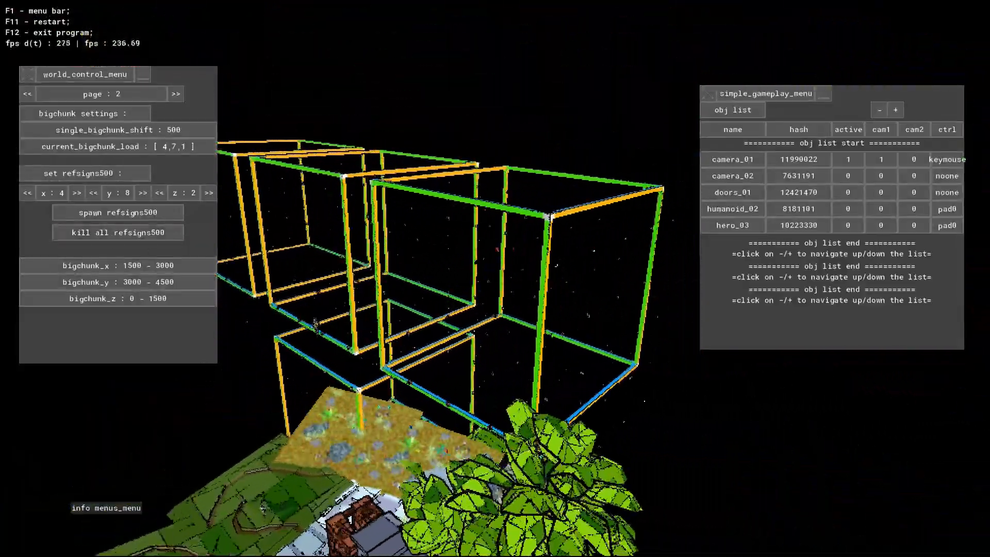
{"action": "key", "text": "a"}
{"action": "key", "text": "s"}
{"action": "right_click_drag", "start_coordinate": [261, 327], "coordinate": [342, 424]}
{"action": "key", "text": "a"}
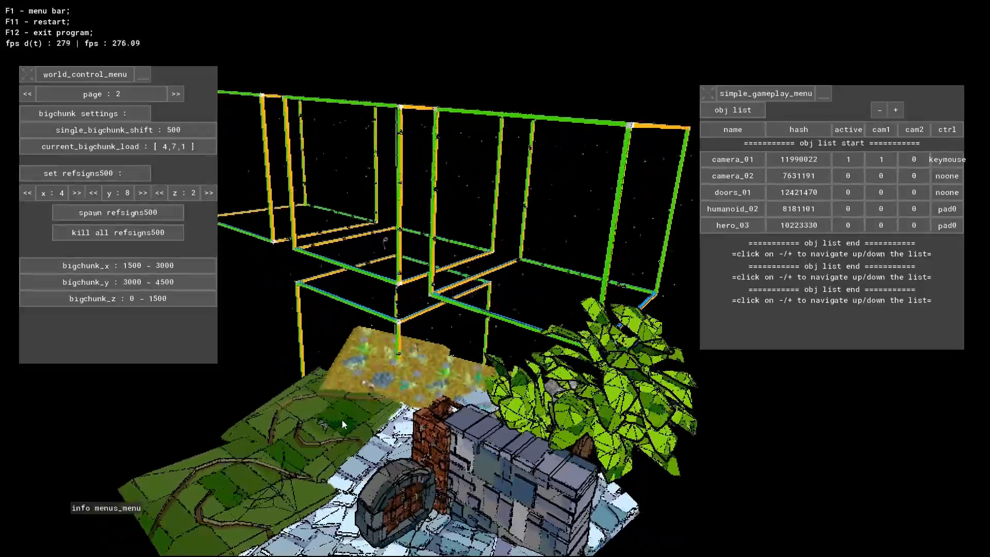
- Show the menu bar and close the simple gameplay menu
{"action": "key", "text": "F1"}
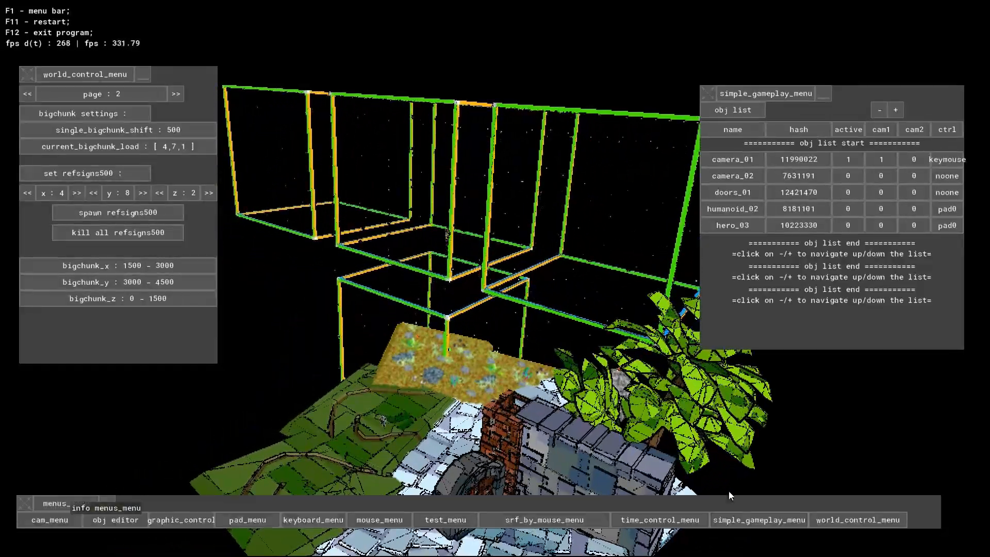
{"action": "left_click", "coordinate": [751, 521]}
{"action": "key", "text": "w"}
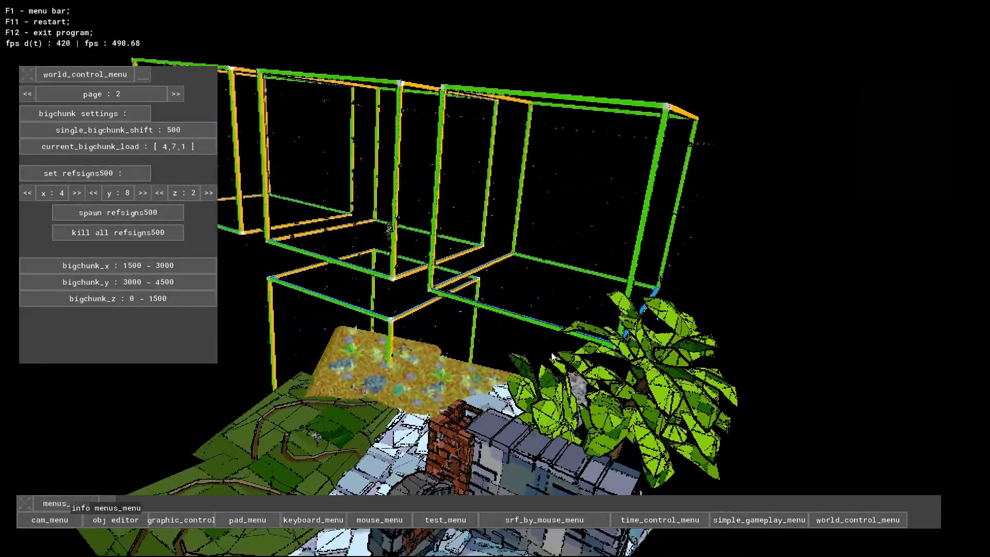
- Open the srf_by_mouse_menu and place it in the space freed by the simple gameplay menu
{"action": "key", "text": "w"}
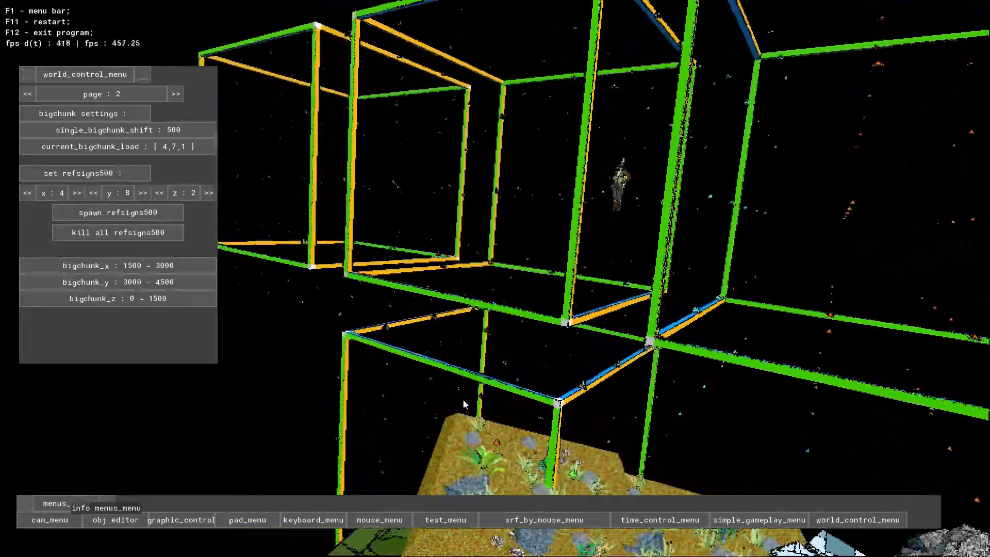
{"action": "key", "text": "d"}
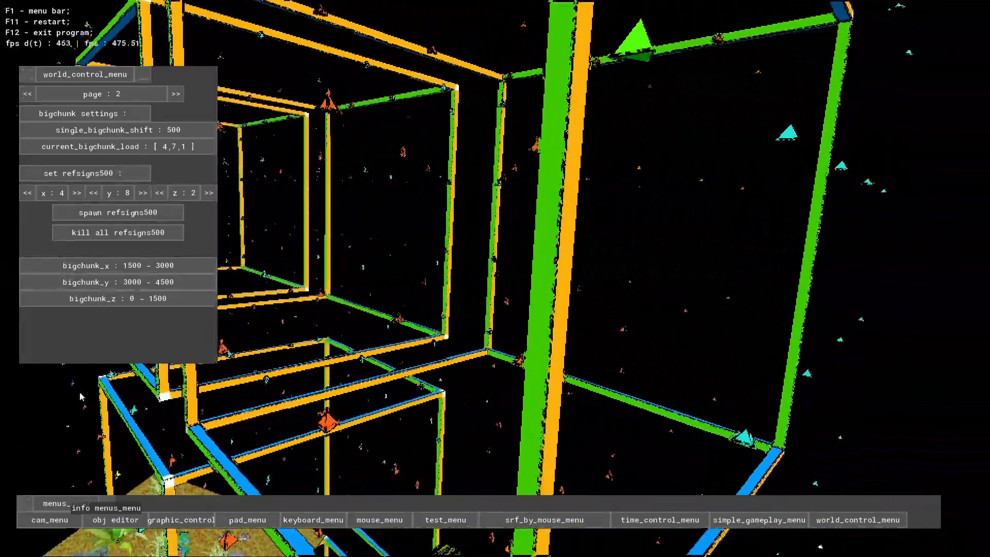
{"action": "key", "text": "a"}
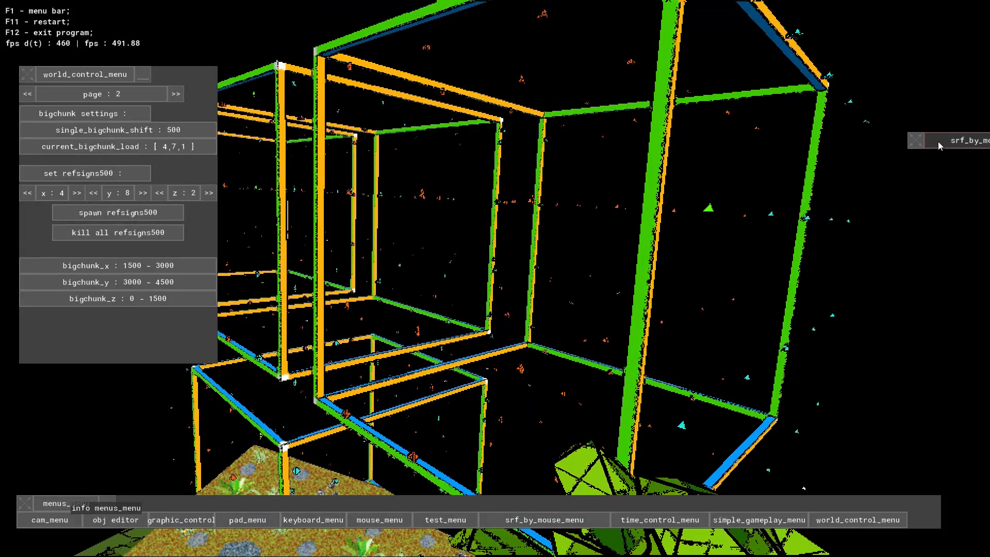
{"action": "left_click", "coordinate": [741, 138]}
{"action": "left_click_drag", "start_coordinate": [745, 144], "coordinate": [846, 111]}
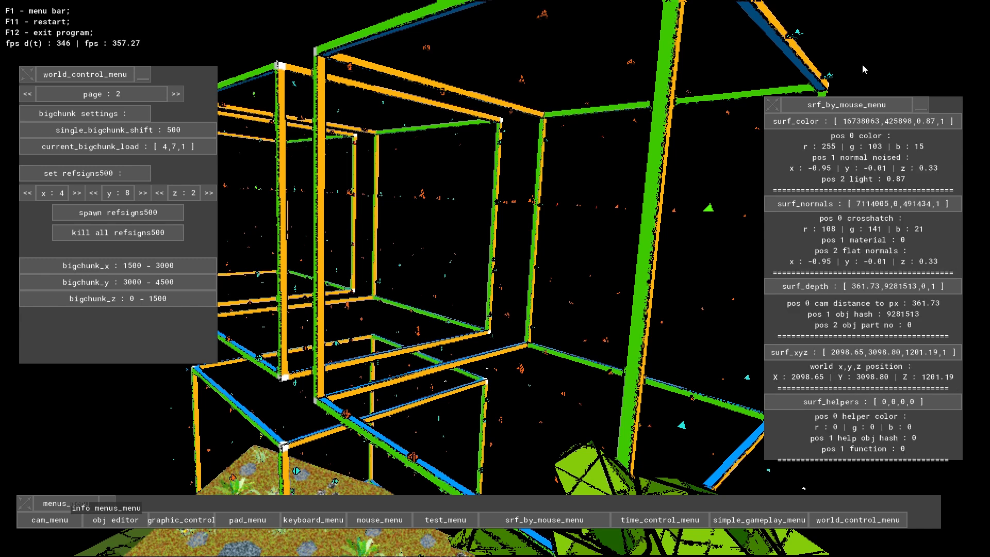
{"action": "mouse_move", "coordinate": [832, 106]}
{"action": "left_mouse_down"}
{"action": "mouse_move", "coordinate": [807, 89]}
{"action": "mouse_move", "coordinate": [839, 89]}
{"action": "left_mouse_up"}
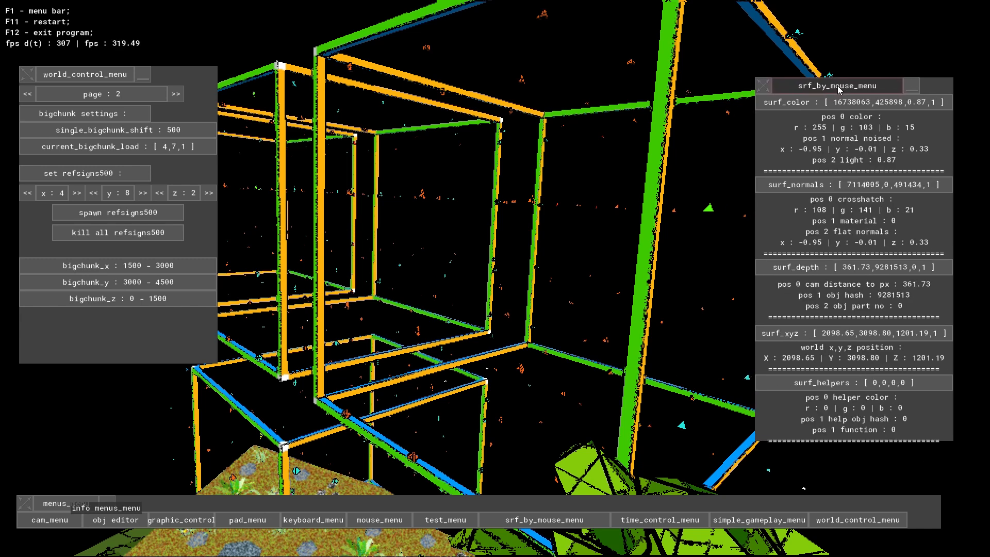
- Sample the surface data of the upper reference box edges and of the leafy tree
{"action": "key", "text": "s"}
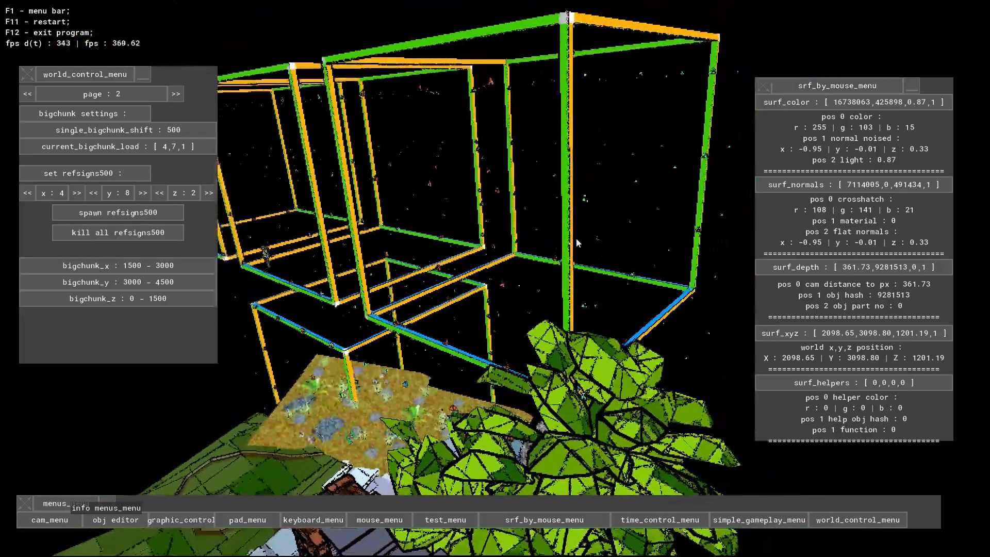
{"action": "key", "text": "w"}
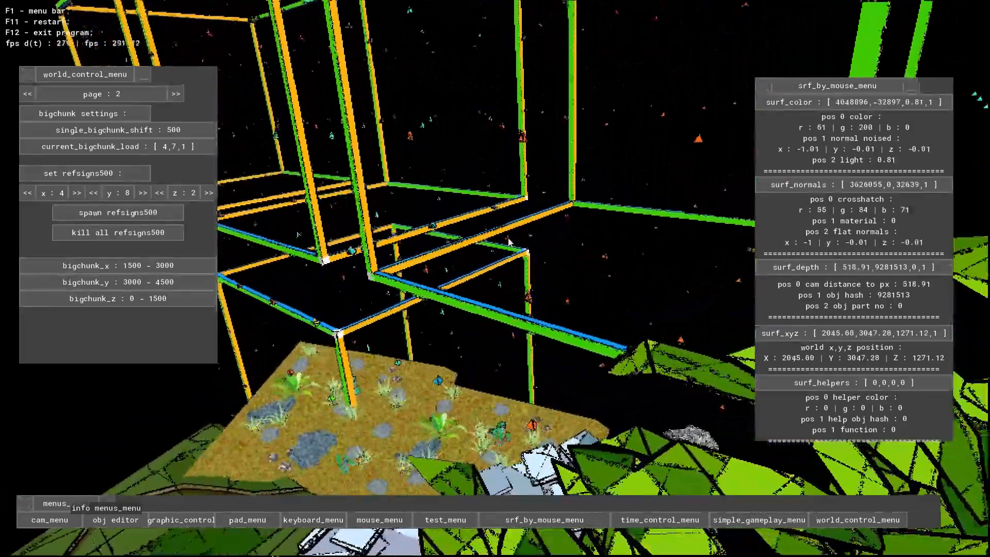
{"action": "key", "text": "s"}
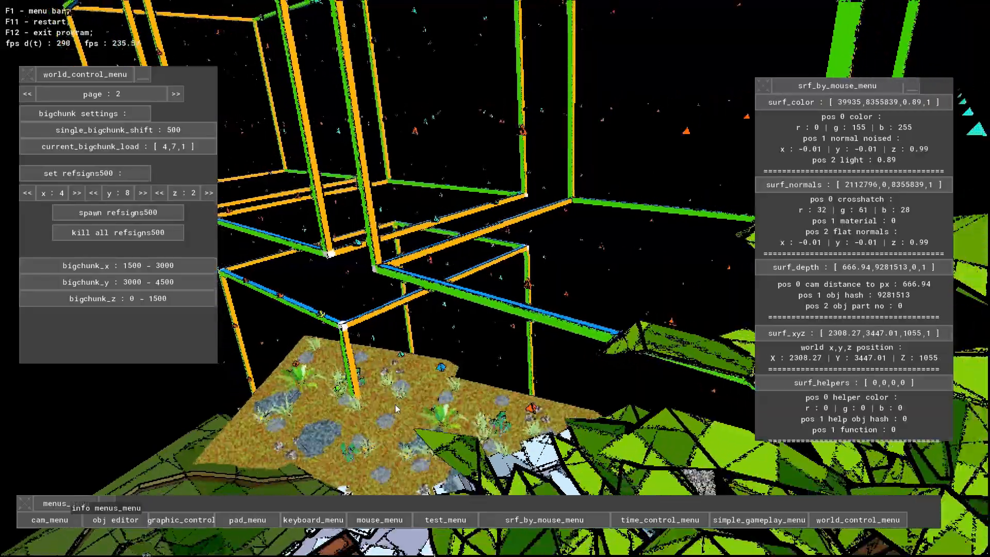
{"action": "key", "text": "s"}
{"action": "key", "text": "a"}
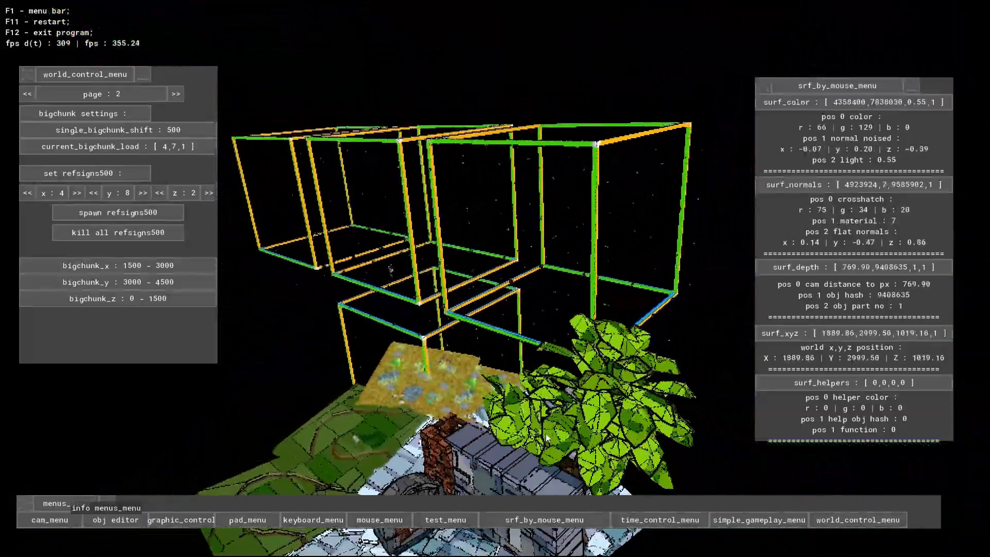
- Sample the surface data of the grassy ground and of a vertical reference box edge above it
{"action": "key", "text": "w"}
{"action": "key", "text": "w"}
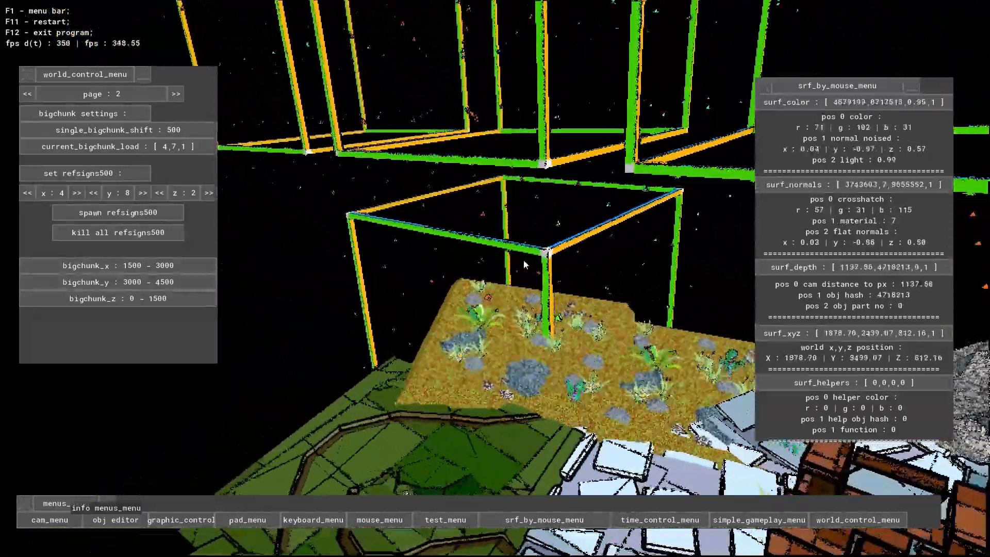
{"action": "key", "text": "s"}
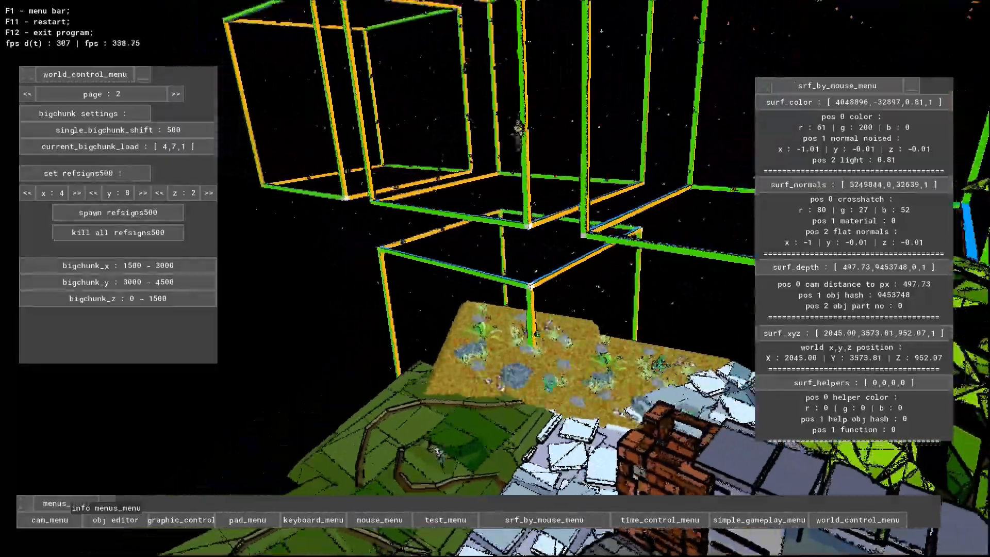
{"action": "key", "text": "s"}
- Switch the world control menu to page 5, which adds new static objects to the world
{"action": "key", "text": "d"}
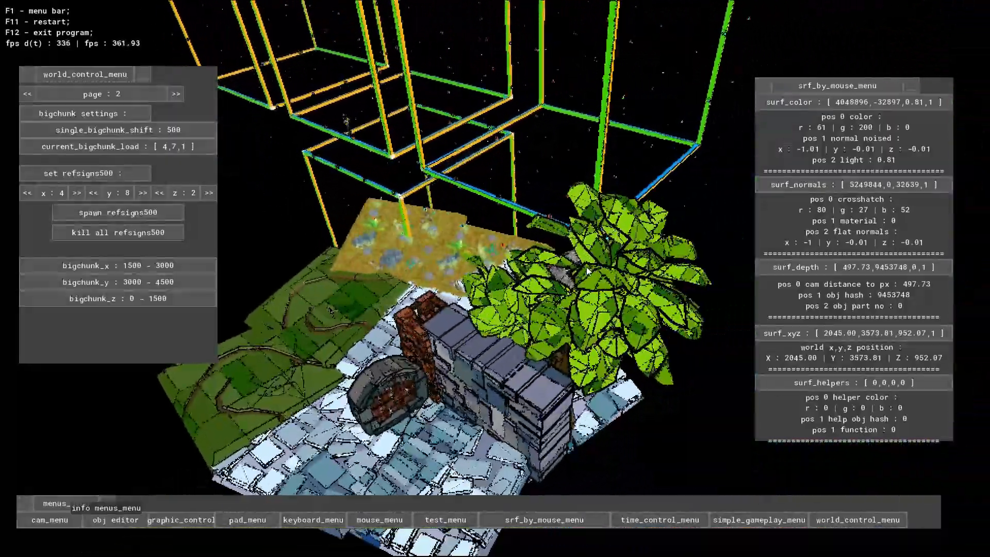
{"action": "key", "text": "a"}
{"action": "key", "text": "s"}
{"action": "key", "text": "w"}
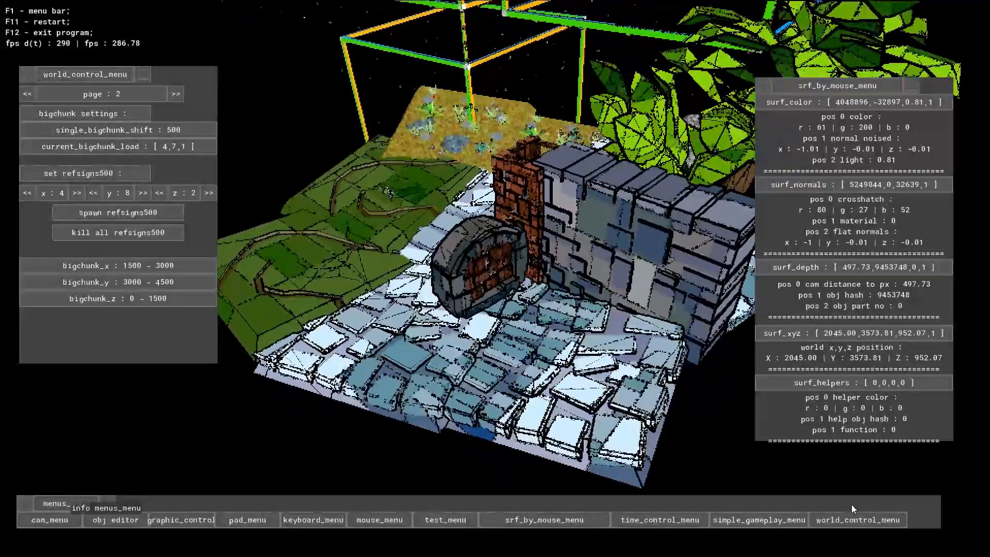
{"action": "key", "text": "s"}
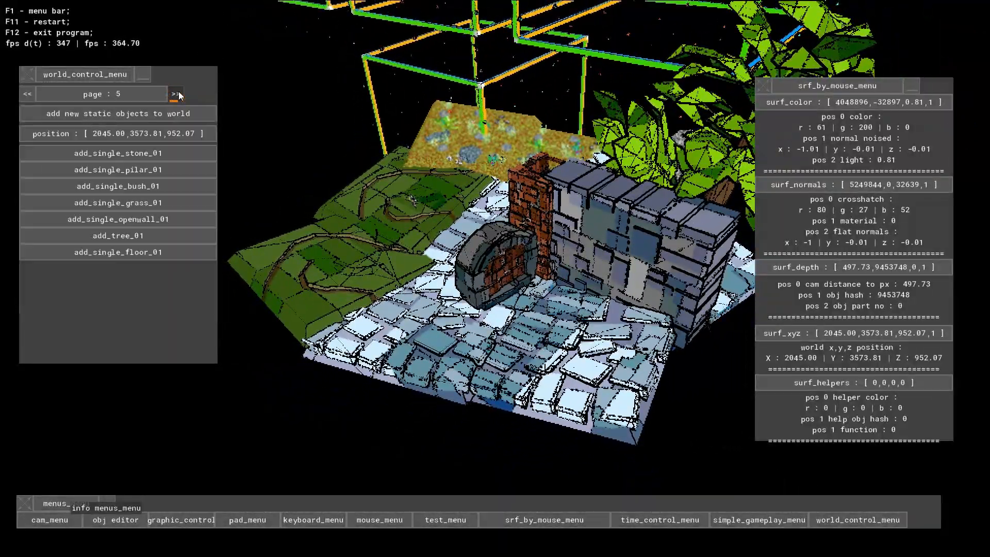
- Pick a point on the grass block, at about 1721, 3612, 810, as the position for new static objects
{"action": "key", "text": "w"}
{"action": "key", "text": "a"}
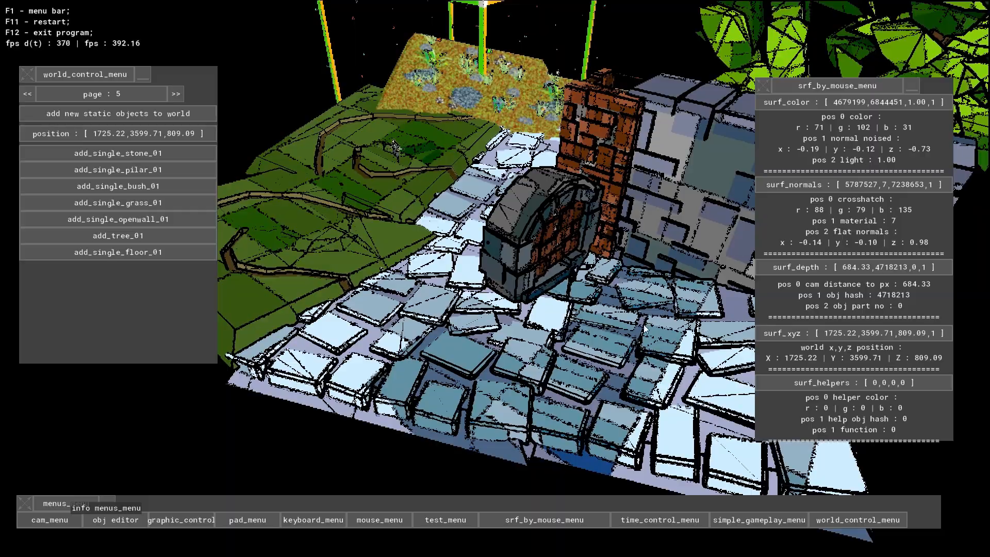
{"action": "key", "text": "a"}
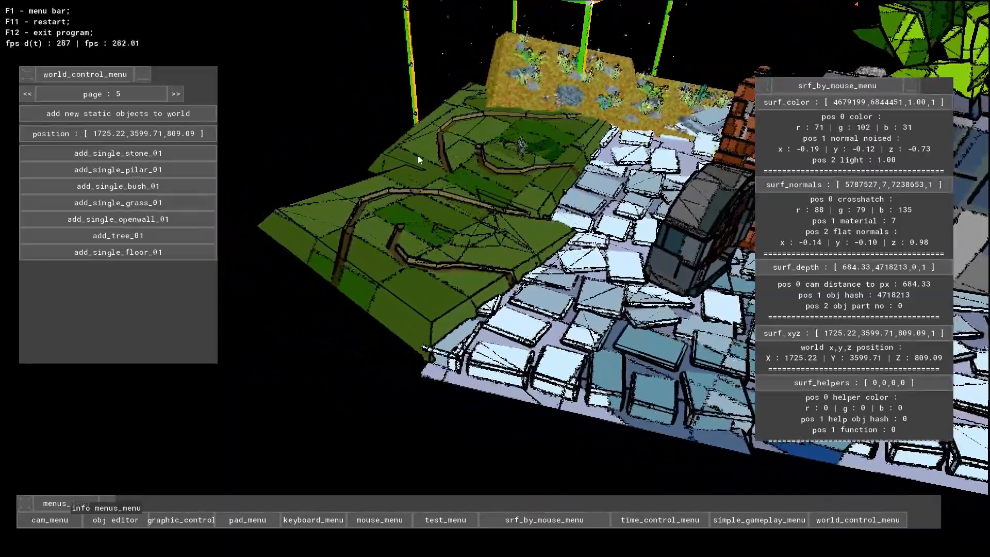
{"action": "key", "text": "w"}
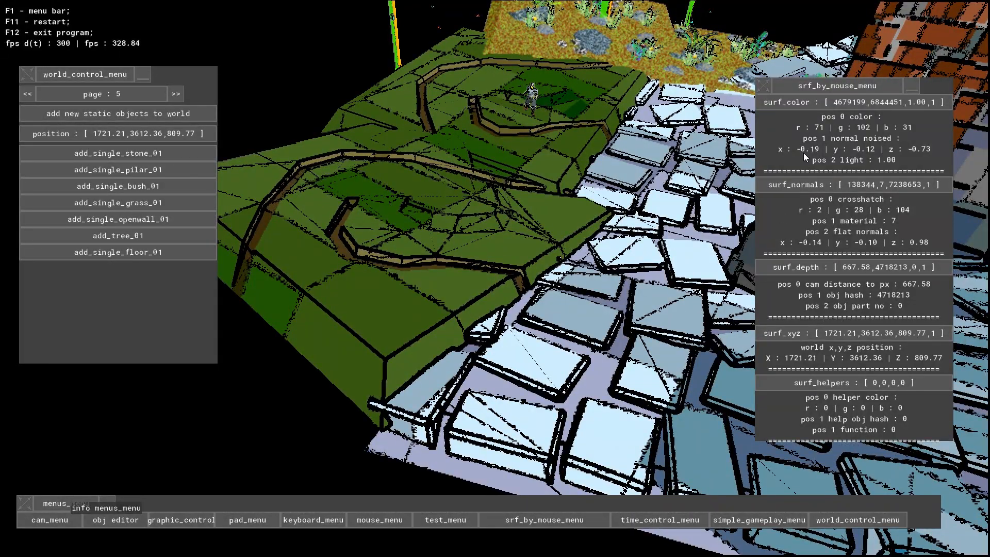
- Survey the grass blocks and pick a new object position on them at 1723.08, 3618.53, 810.64
{"action": "key", "text": "s"}
{"action": "middle_click_drag", "start_coordinate": [494, 194], "coordinate": [468, 290]}
{"action": "key", "text": "w"}
{"action": "key", "text": "s"}
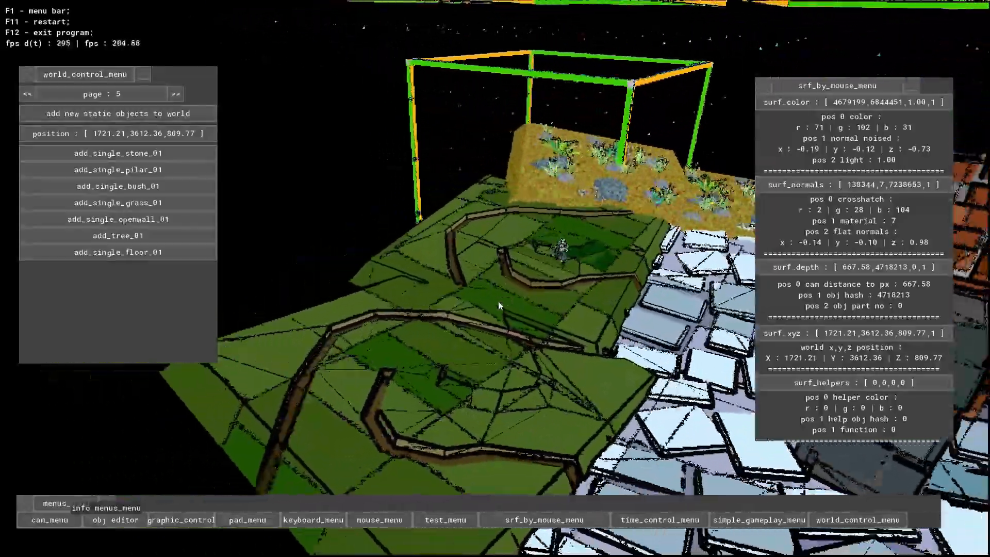
{"action": "key", "text": "s"}
{"action": "key", "text": "d"}
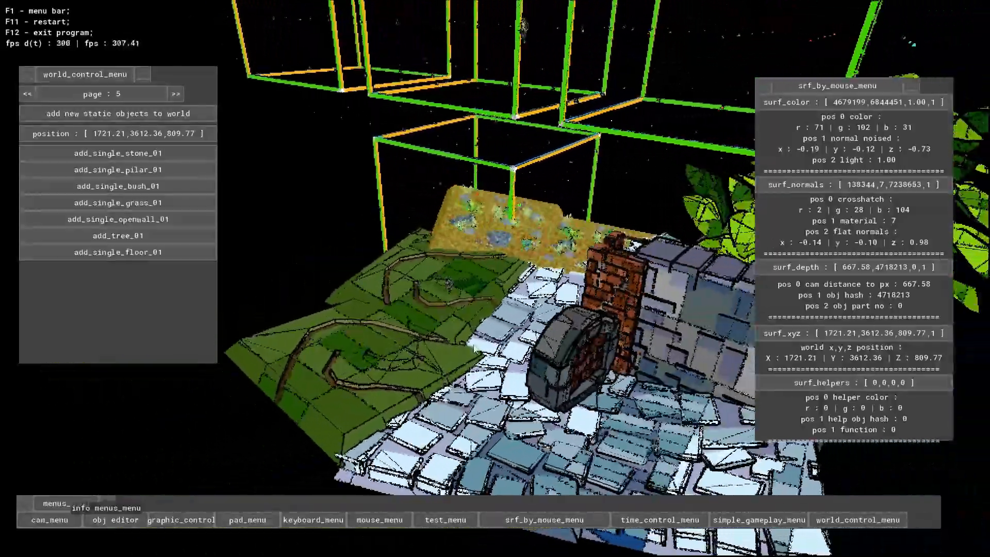
{"action": "key", "text": "a"}
{"action": "key", "text": "w"}
- Set the new static object position to 1693.64, 3613.98, 806.38 by picking a point on the grass block
{"action": "key", "text": "w"}
{"action": "key", "text": "a"}
{"action": "left_click", "coordinate": [418, 271]}
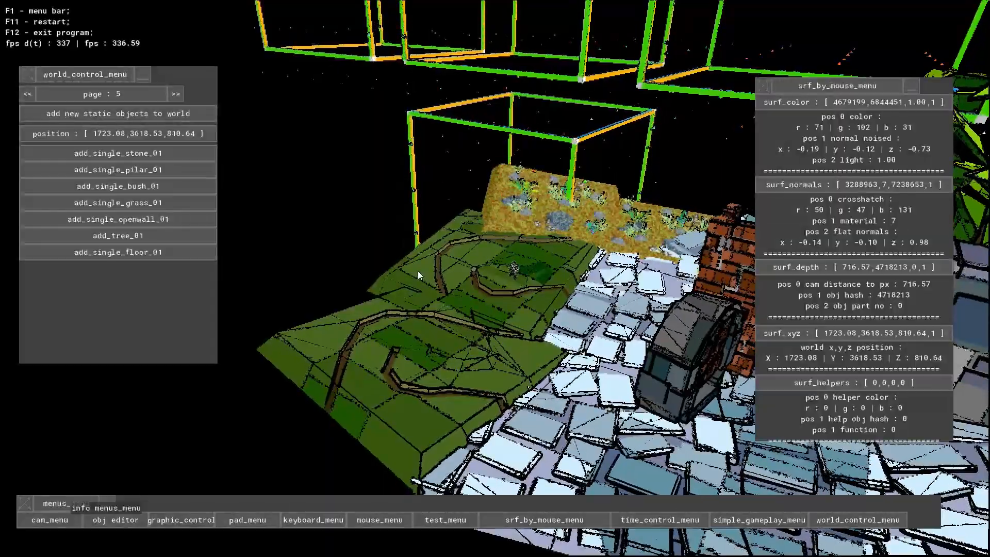
{"action": "key", "text": "w"}
{"action": "key", "text": "a"}
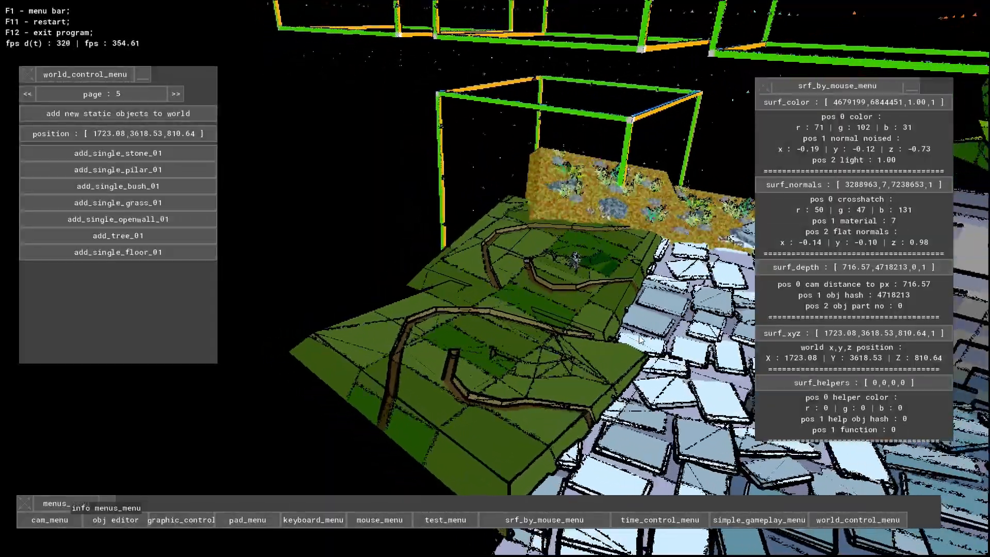
{"action": "key", "text": "w"}
{"action": "key", "text": "d"}
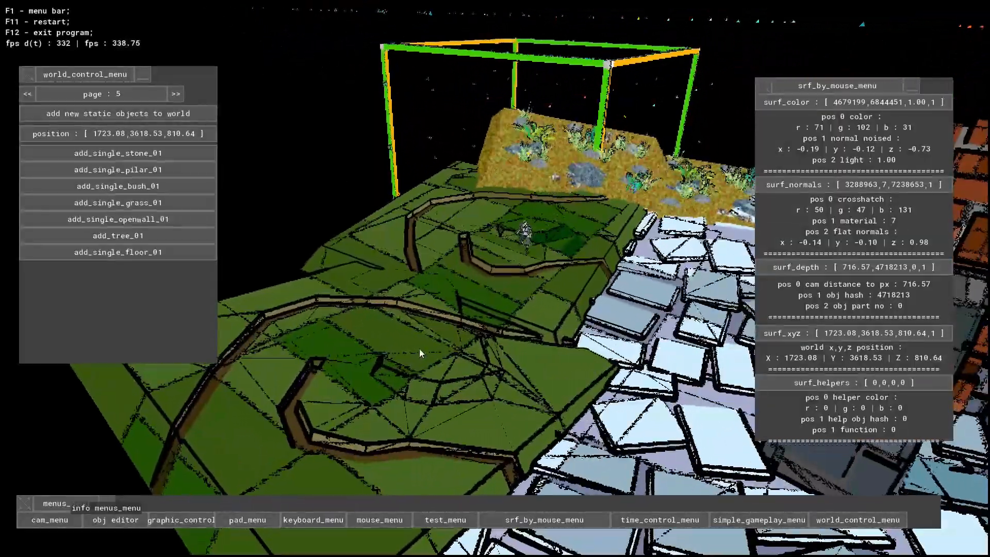
{"action": "key", "text": "s"}
- Examine the two grass blocks around the picked object position and the neighbouring sandy field
{"action": "key", "text": "w"}
{"action": "key", "text": "a"}
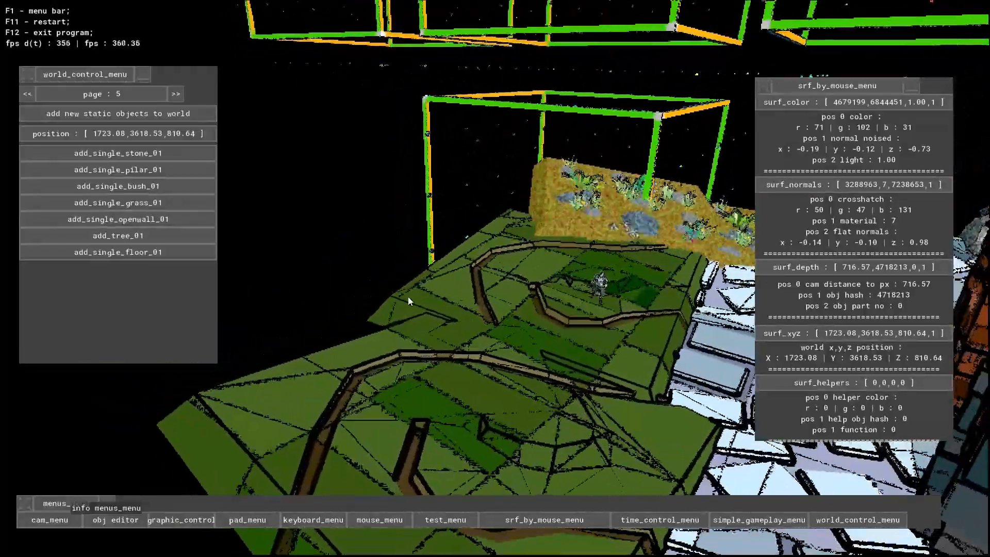
{"action": "key", "text": "s"}
{"action": "left_click", "coordinate": [452, 301]}
{"action": "key", "text": "w"}
{"action": "key", "text": "d"}
{"action": "key", "text": "s"}
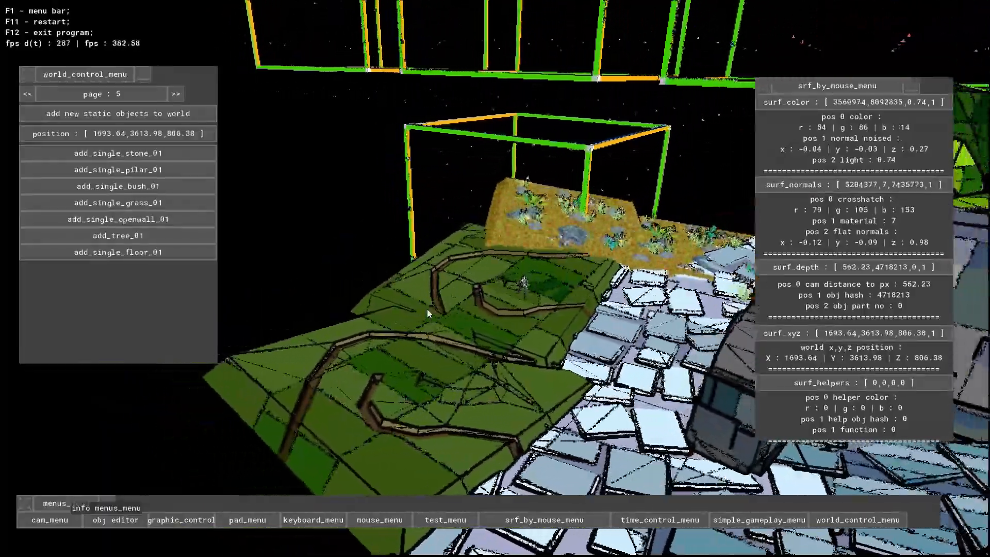
{"action": "key", "text": "w"}
{"action": "key", "text": "w"}
{"action": "key", "text": "s"}
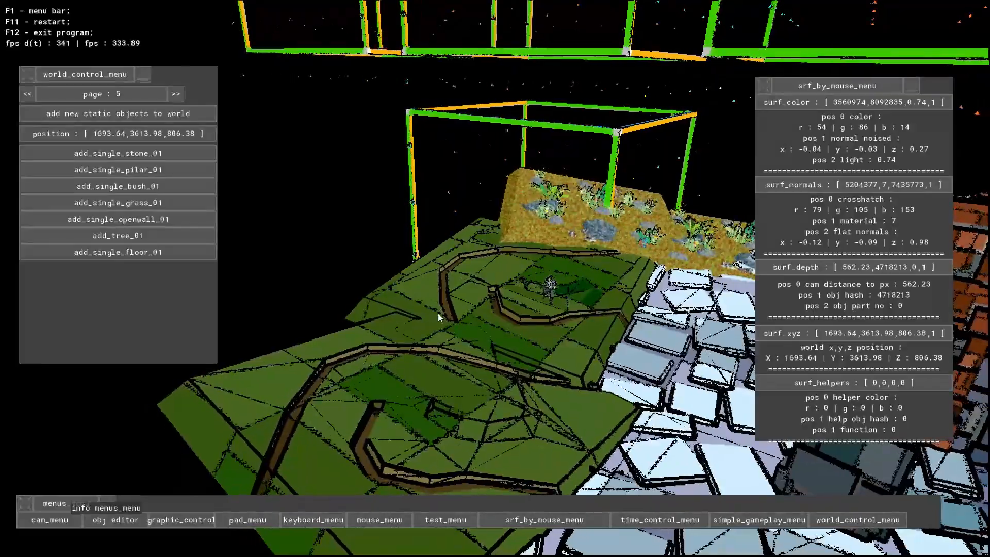
{"action": "key", "text": "w"}
- Pick the point 1716.03, 3635.31, 811.31 on the grass block and add a single stone there
{"action": "key", "text": "w"}
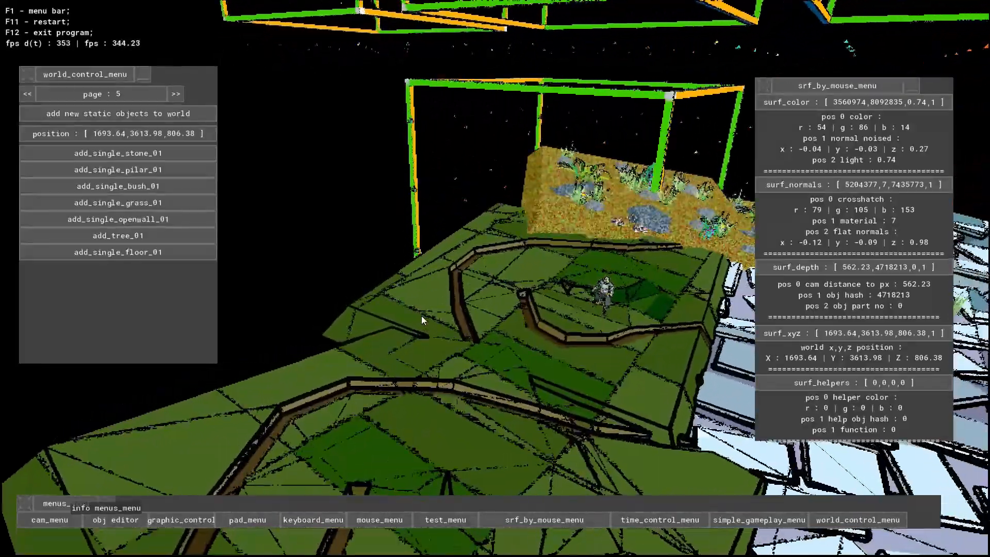
{"action": "key", "text": "a"}
{"action": "key", "text": "d"}
{"action": "key", "text": "w"}
{"action": "key", "text": "w"}
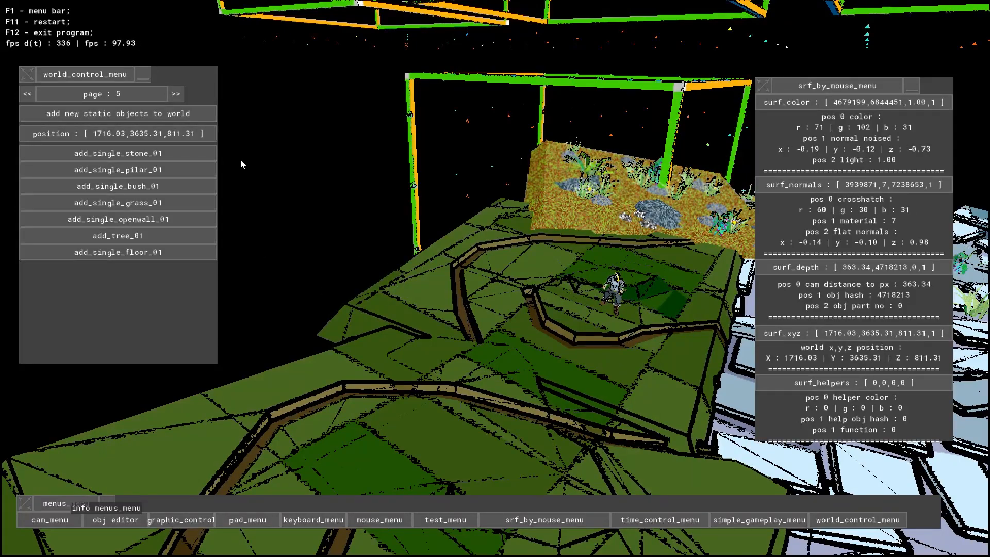
{"action": "left_click", "coordinate": [176, 157]}
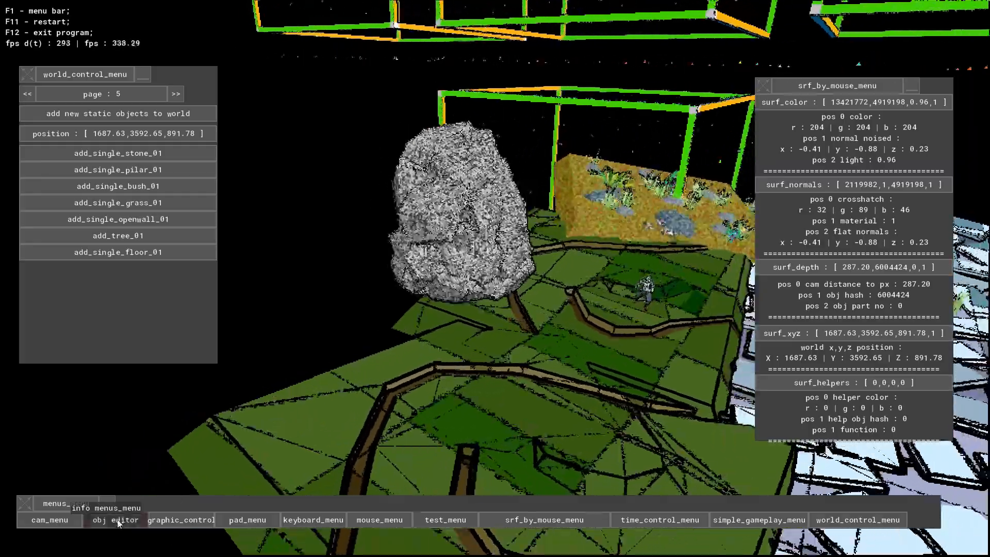
- Select the new stone in the object editor and try its mesh variants vbuff_stone_06 and vbuff_stone_03
{"action": "left_click", "coordinate": [121, 522]}
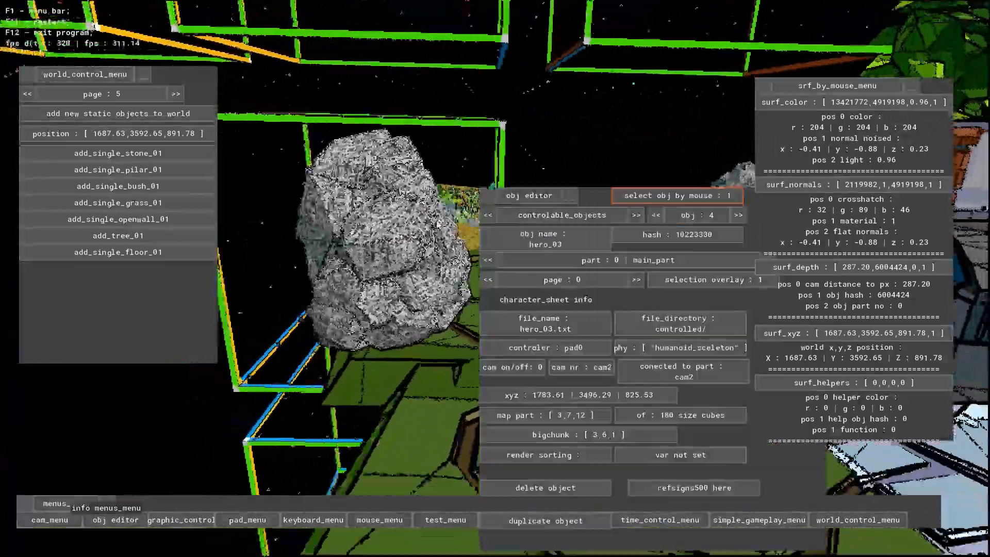
{"action": "left_click", "coordinate": [438, 226]}
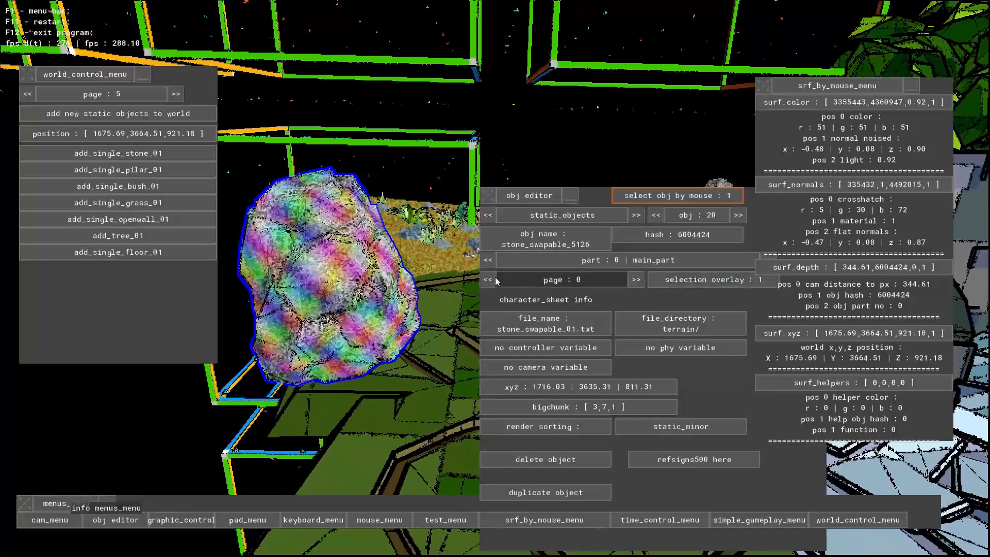
{"action": "left_click", "coordinate": [489, 279]}
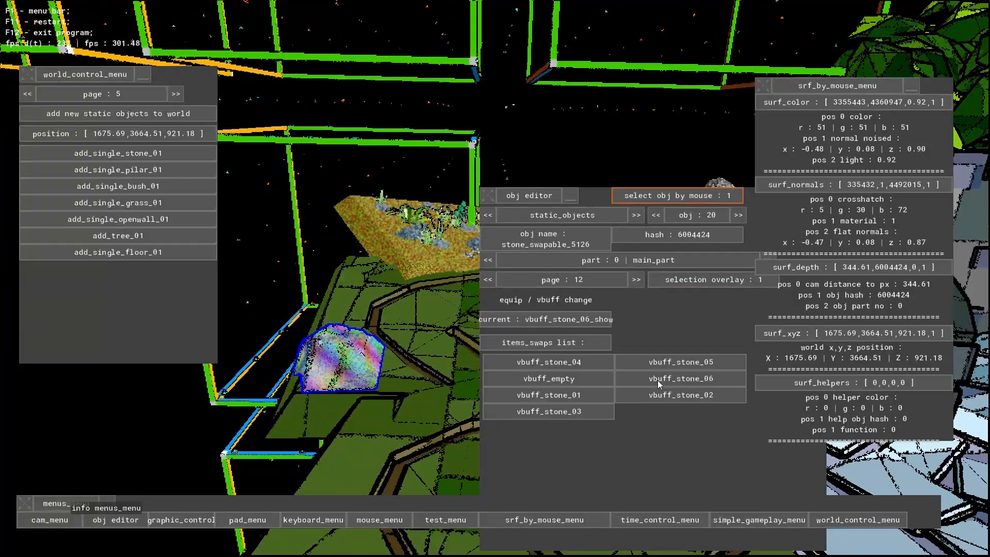
{"action": "left_click", "coordinate": [591, 380]}
{"action": "left_click", "coordinate": [579, 401]}
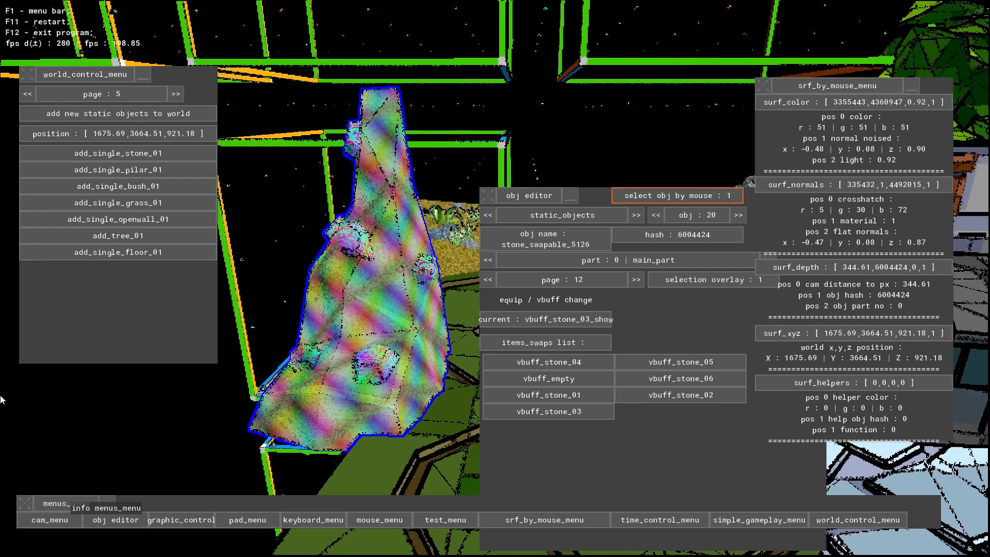
- Turn off the selection overlay and swap the stone's mesh to vbuff_stone_04
{"action": "left_click", "coordinate": [666, 283]}
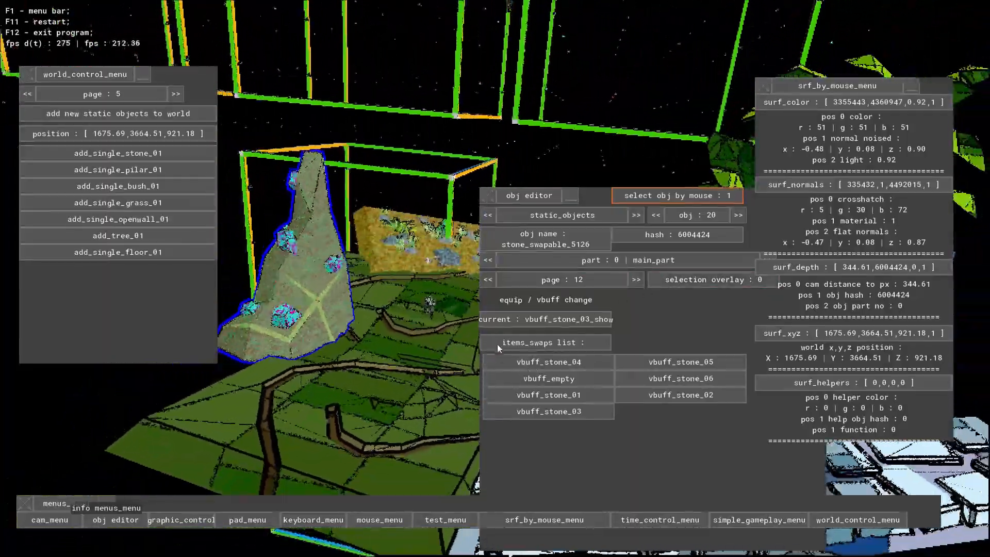
{"action": "left_click", "coordinate": [526, 363]}
{"action": "right_click_drag", "start_coordinate": [513, 355], "coordinate": [620, 316]}
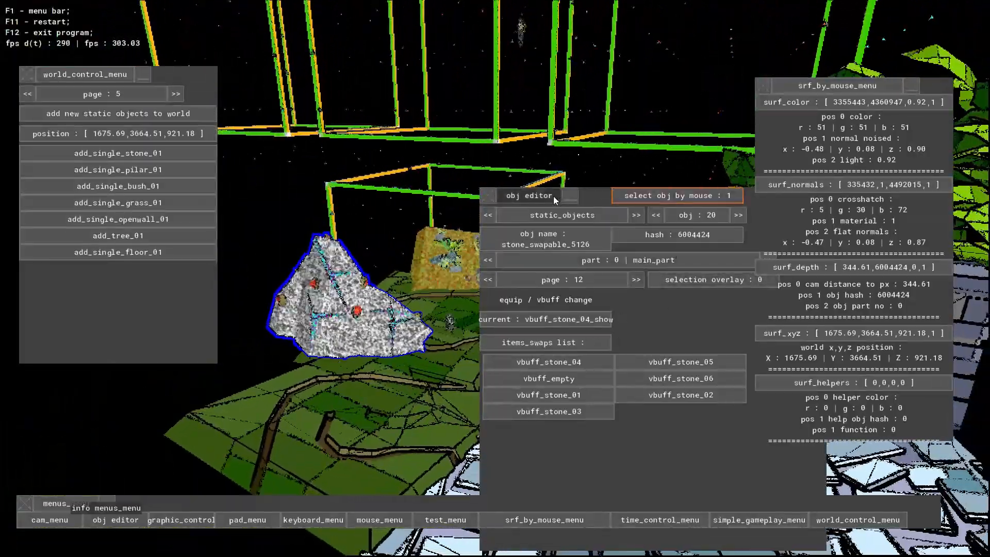
- Reposition the object editor window, return to the stone among the static objects and show its part animation settings on page 5
{"action": "right_click_drag", "start_coordinate": [544, 203], "coordinate": [2, 222]}
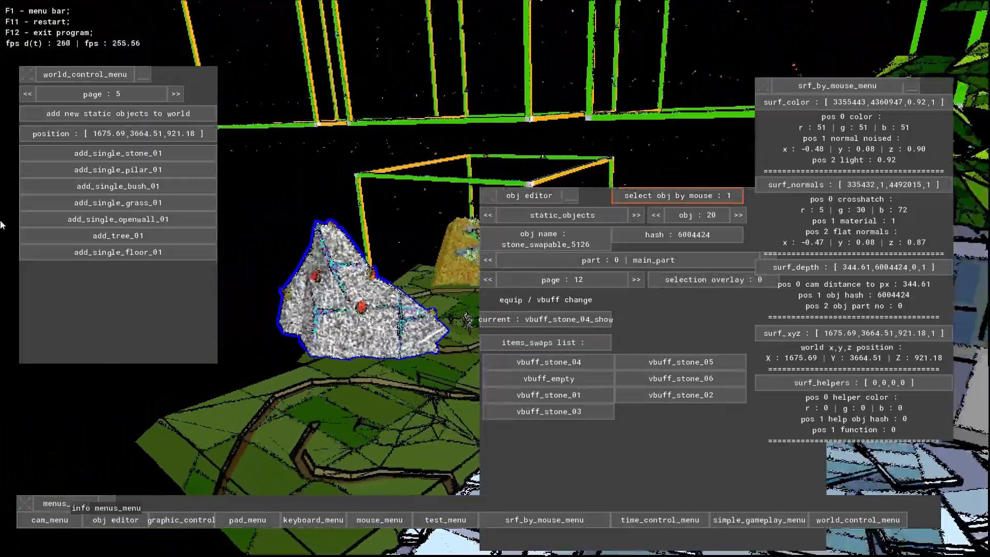
{"action": "left_click_drag", "start_coordinate": [533, 200], "coordinate": [487, 119]}
{"action": "left_click", "coordinate": [600, 132]}
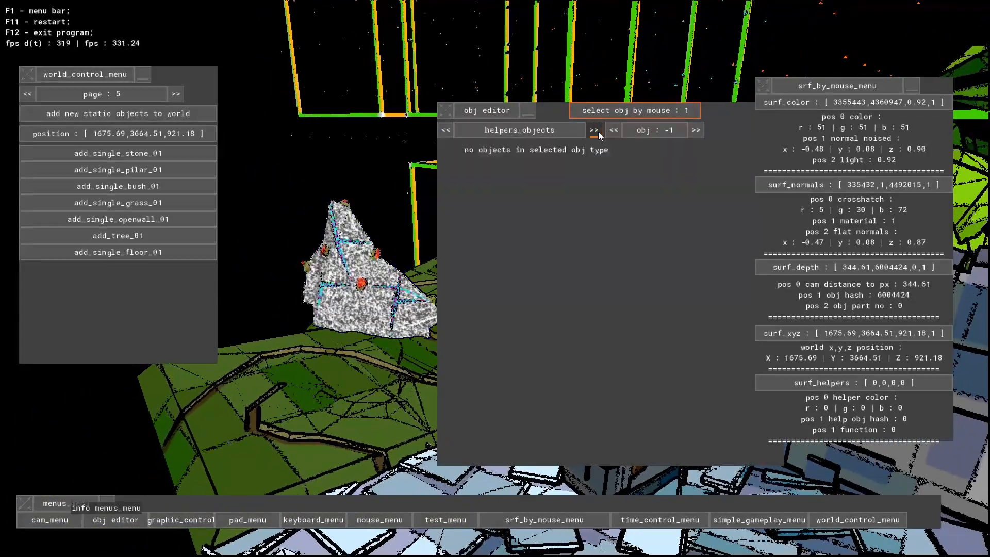
{"action": "left_click", "coordinate": [598, 132]}
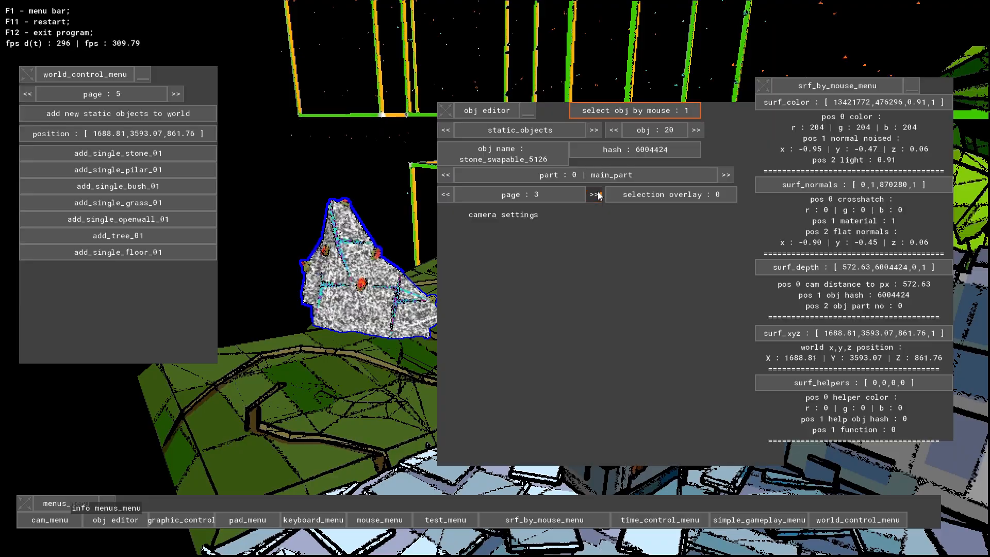
{"action": "middle_click_drag", "start_coordinate": [599, 196], "coordinate": [548, 320]}
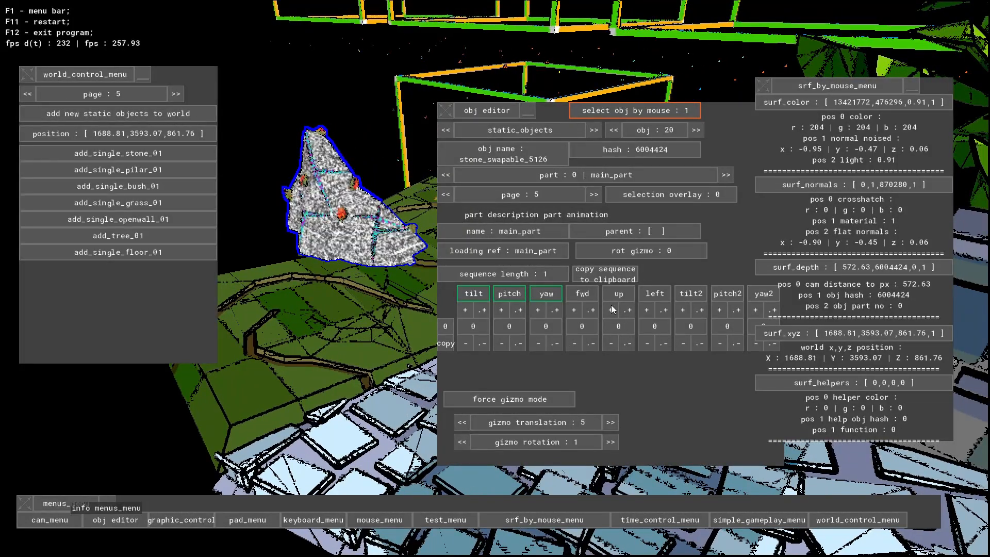
- Move the surface data and object editor windows clear of the stone and force gizmo mode for it
{"action": "middle_click_drag", "start_coordinate": [611, 345], "coordinate": [759, 94]}
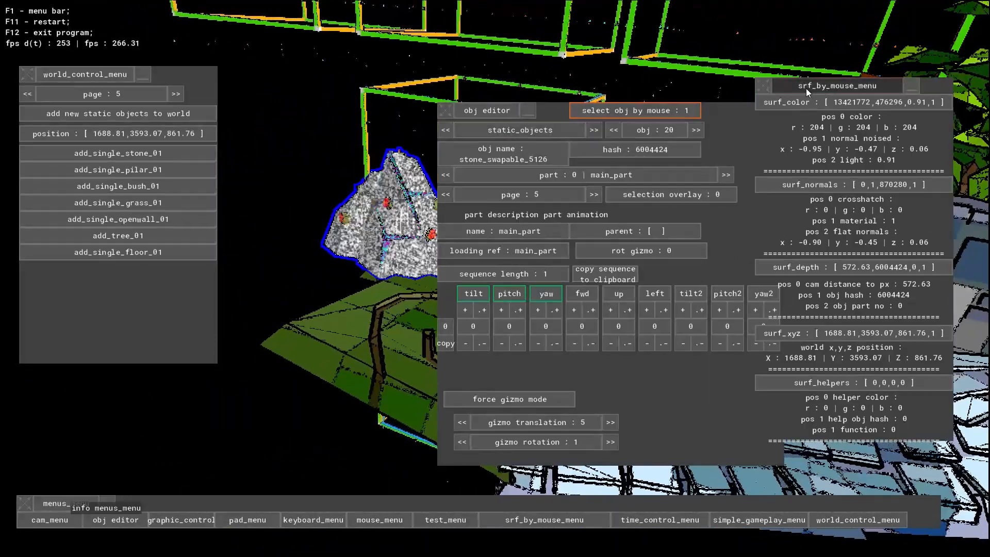
{"action": "left_click_drag", "start_coordinate": [777, 91], "coordinate": [940, 250]}
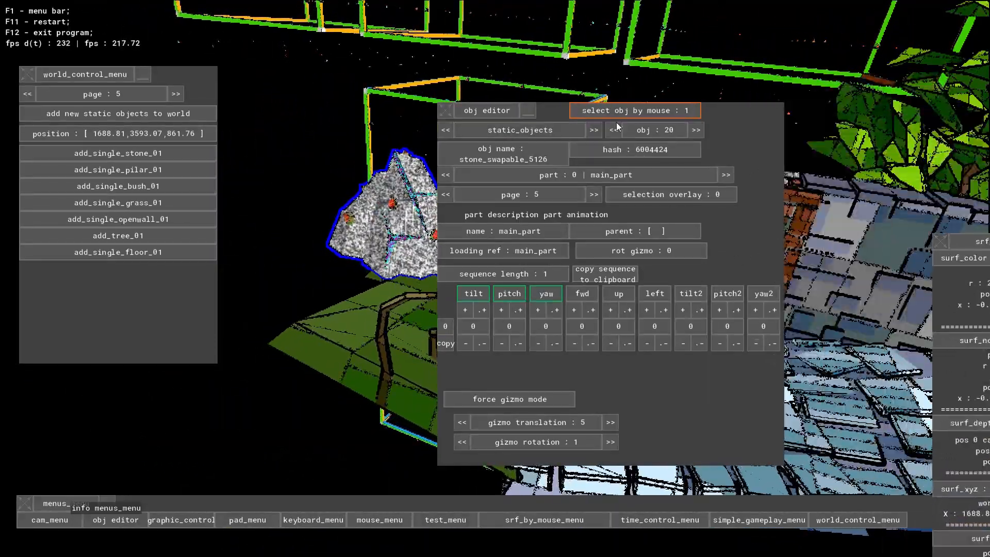
{"action": "left_click_drag", "start_coordinate": [469, 113], "coordinate": [696, 79]}
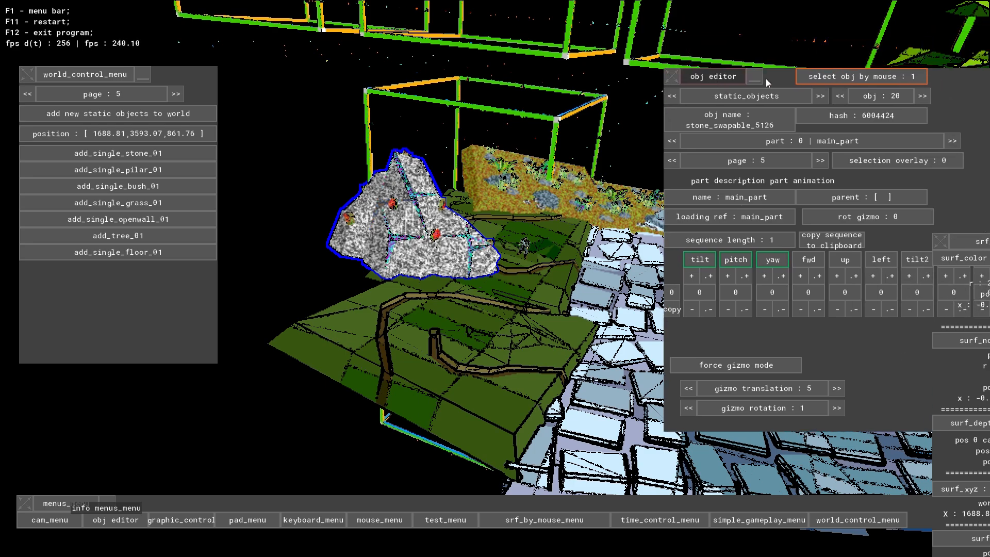
{"action": "left_click", "coordinate": [748, 368]}
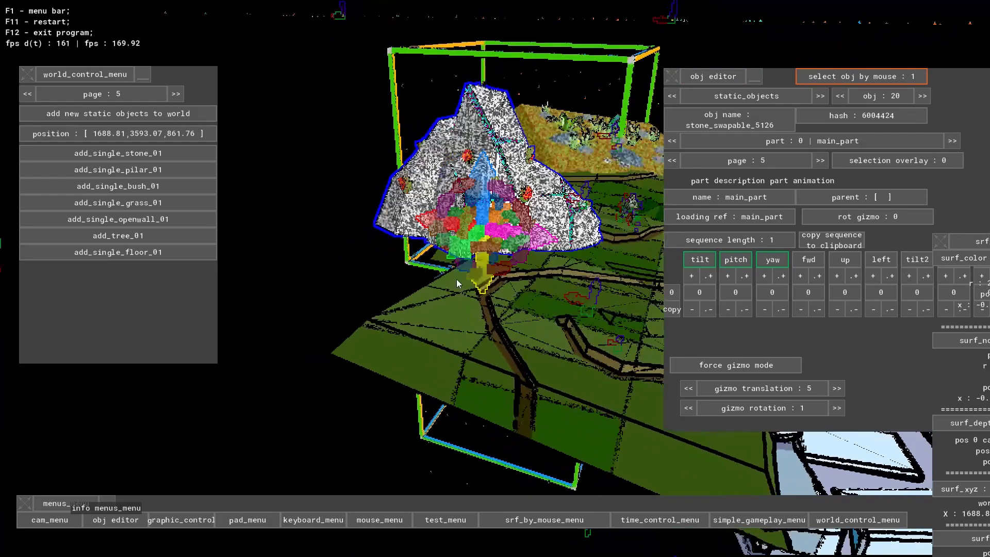
- Set the camera's update static mod t value to 1 in the render pass order settings and close the camera settings
{"action": "left_click", "coordinate": [54, 520]}
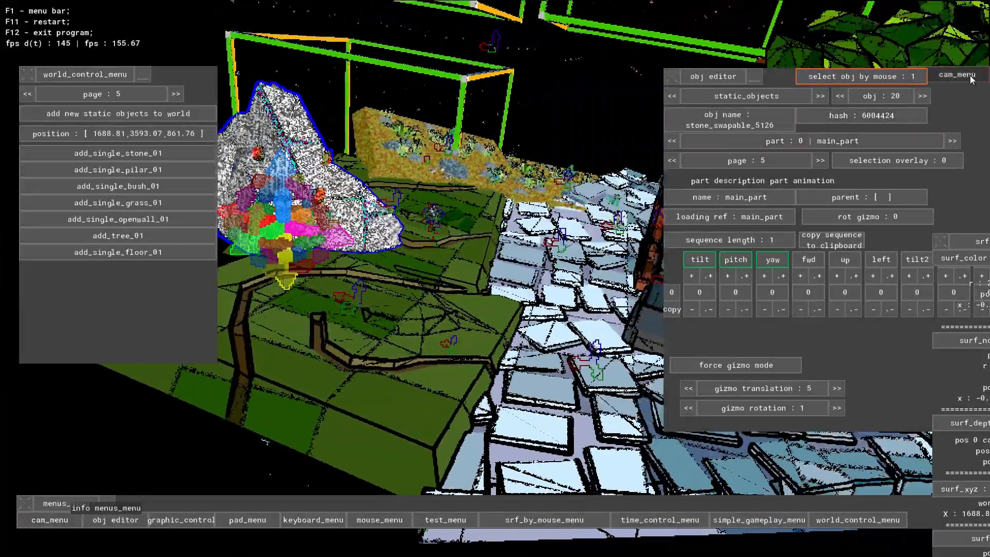
{"action": "left_click_drag", "start_coordinate": [969, 78], "coordinate": [366, 74]}
{"action": "left_click", "coordinate": [466, 113]}
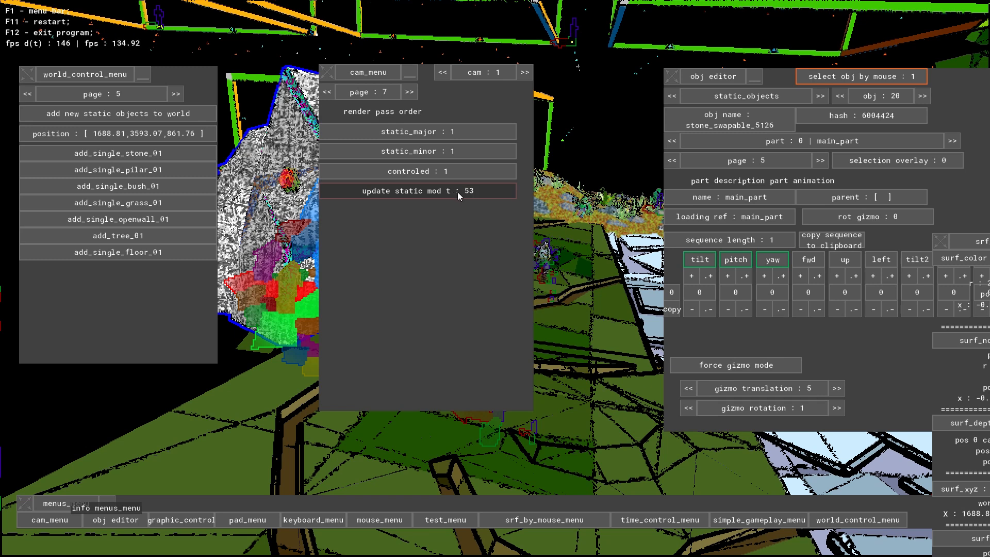
{"action": "left_click", "coordinate": [457, 193]}
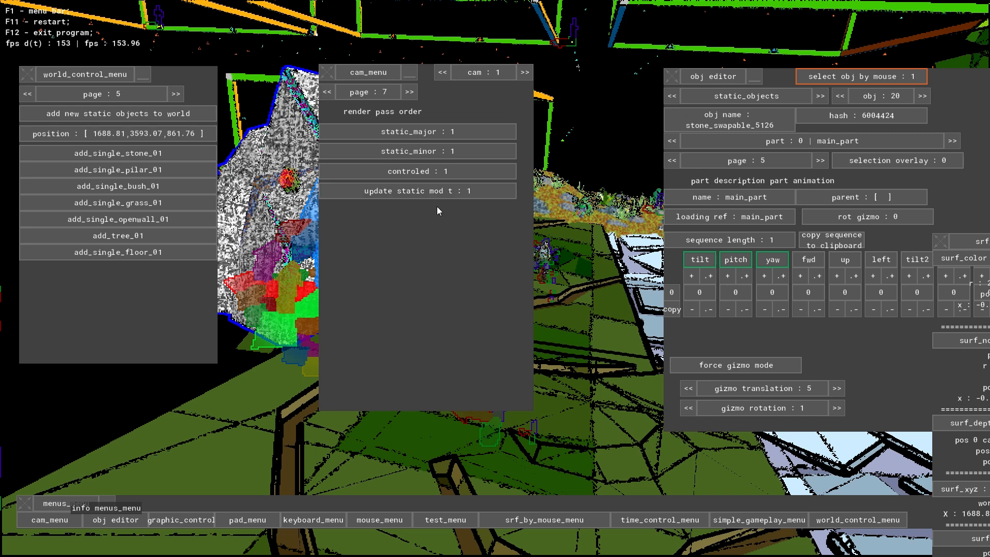
{"action": "left_click", "coordinate": [64, 522]}
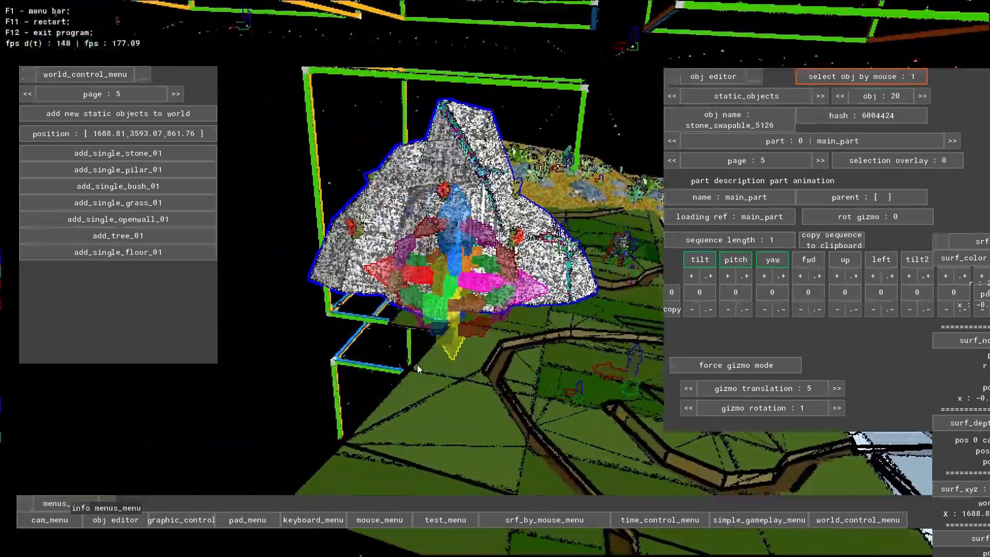
- Turn off object selection by mouse so the stone stays the selected object
{"action": "key", "text": "w"}
{"action": "right_click_drag", "start_coordinate": [418, 368], "coordinate": [112, 426]}
{"action": "key", "text": "s"}
{"action": "key", "text": "w"}
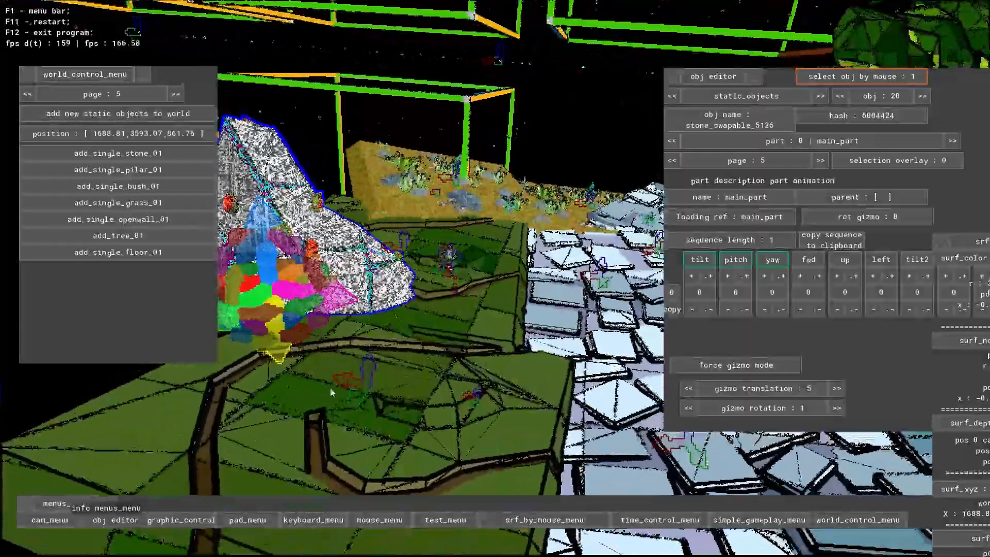
{"action": "right_click_drag", "start_coordinate": [330, 388], "coordinate": [221, 310]}
{"action": "key", "text": "s"}
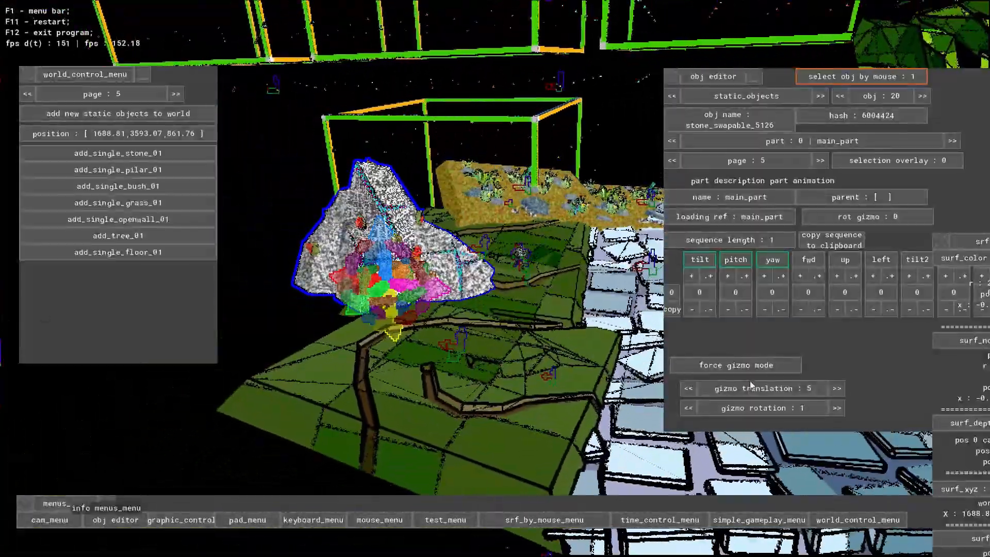
{"action": "key", "text": "w"}
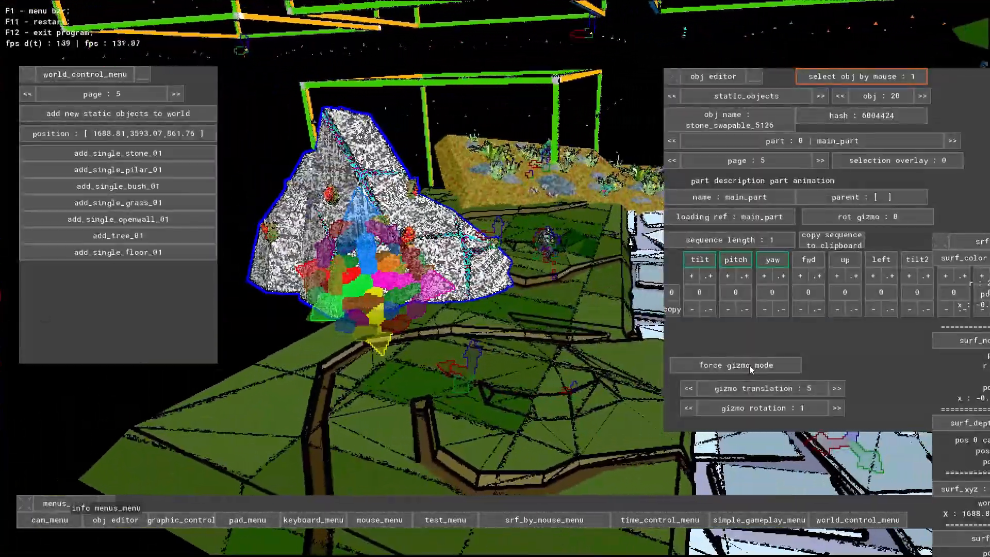
{"action": "key", "text": "w"}
{"action": "left_click", "coordinate": [849, 76]}
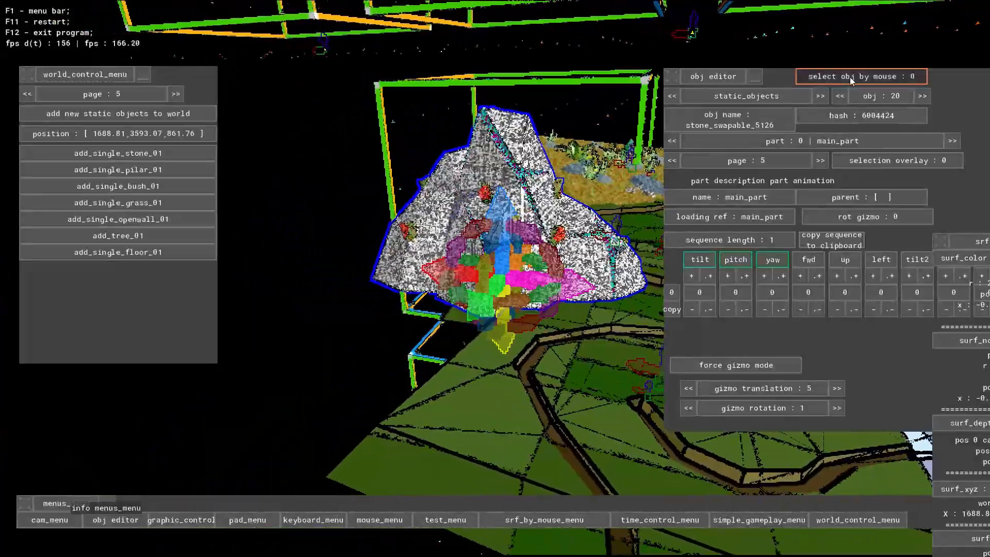
- Reposition the stone on the grass block by pulling its gizmo's translation arrows
{"action": "key", "text": "w"}
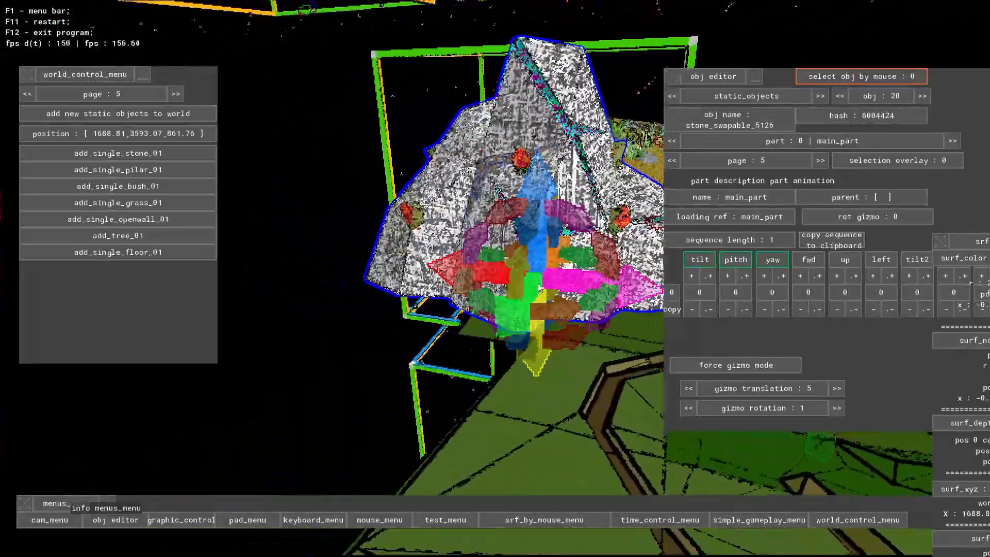
{"action": "key", "text": "d"}
{"action": "key", "text": "w"}
{"action": "key", "text": "s"}
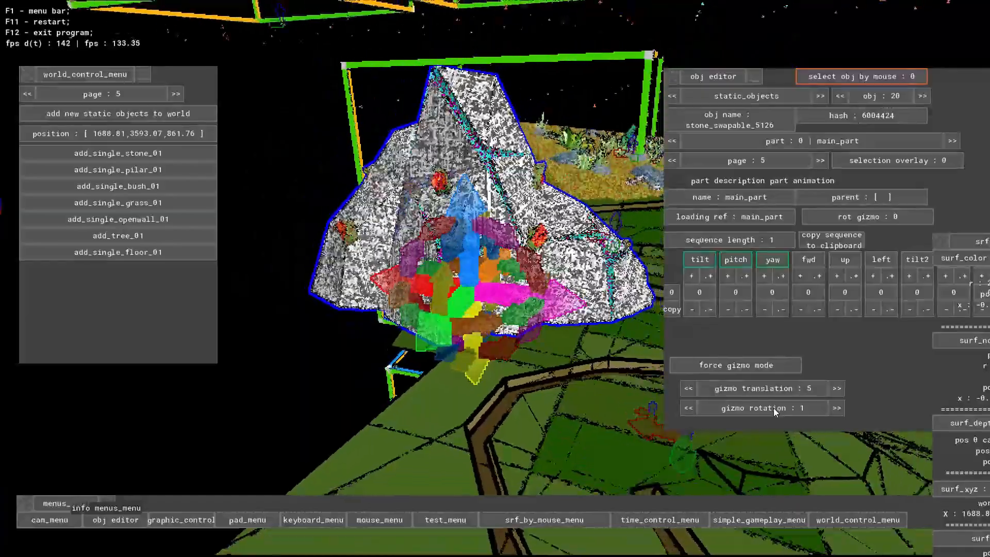
{"action": "key", "text": "w"}
{"action": "key", "text": "d"}
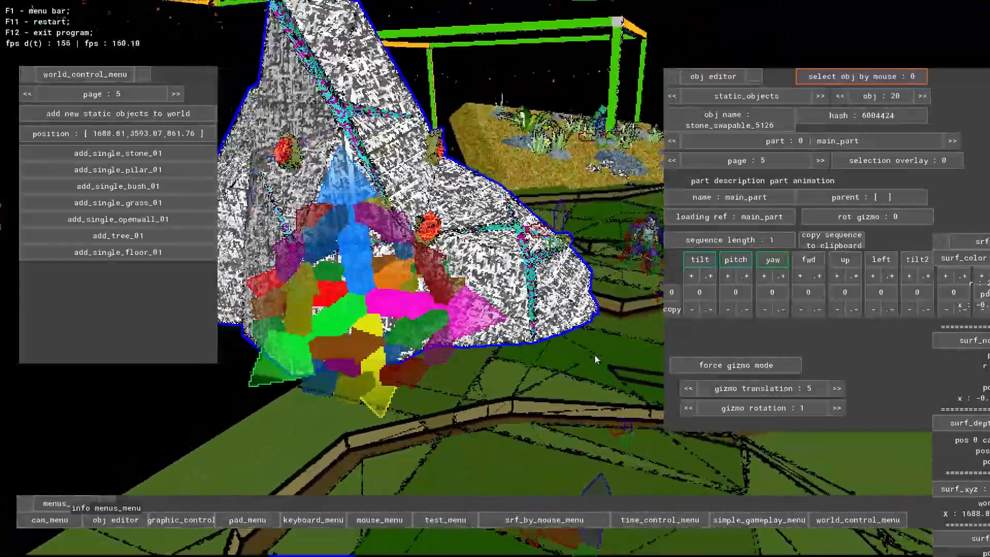
{"action": "key", "text": "s"}
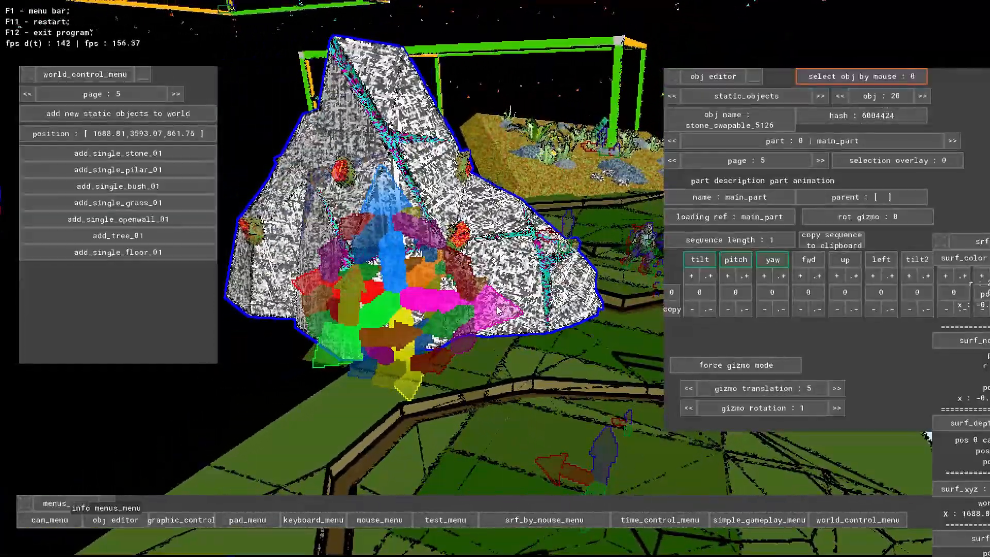
{"action": "left_click_drag", "start_coordinate": [497, 310], "coordinate": [588, 311]}
{"action": "key", "text": "d"}
{"action": "key", "text": "s"}
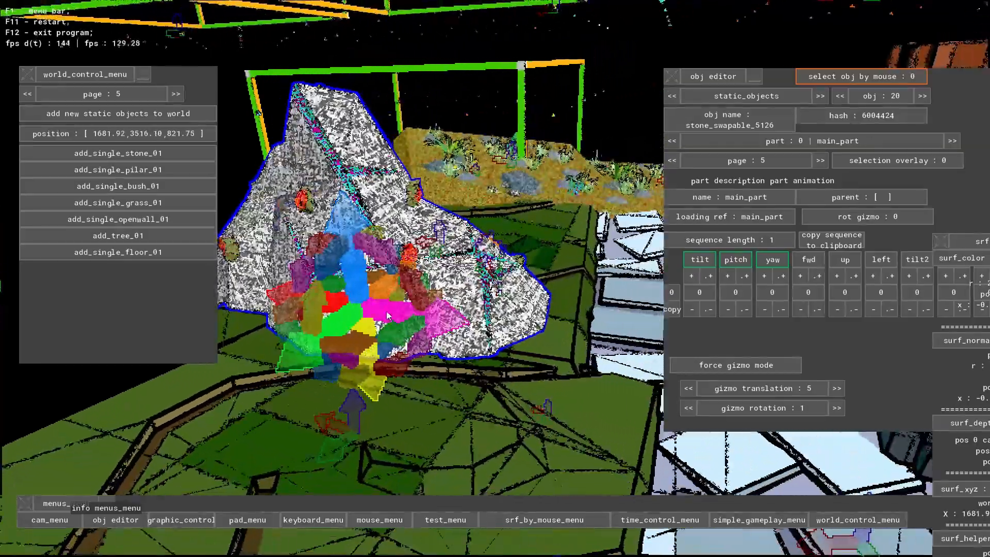
{"action": "key", "text": "w"}
{"action": "left_click_drag", "start_coordinate": [323, 320], "coordinate": [305, 256]}
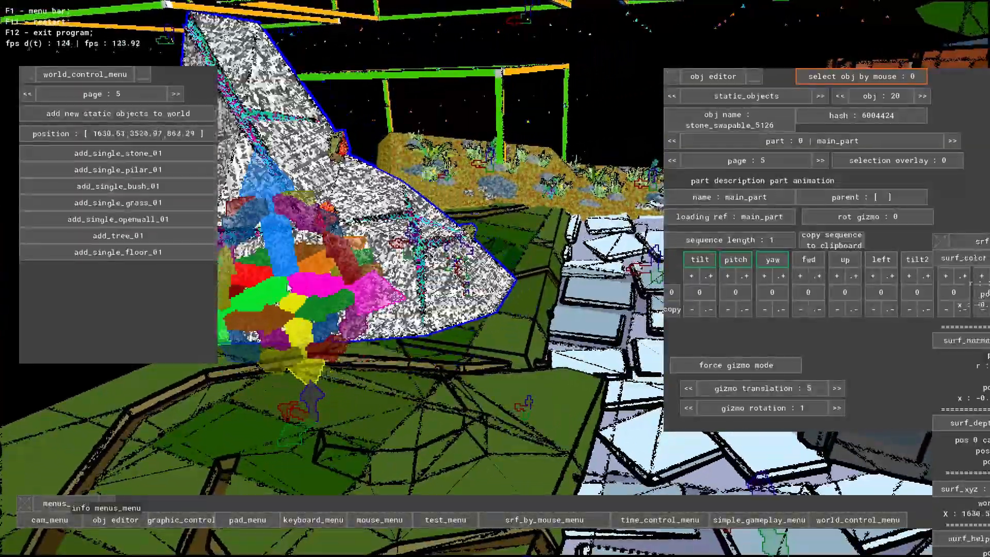
{"action": "key", "text": "s"}
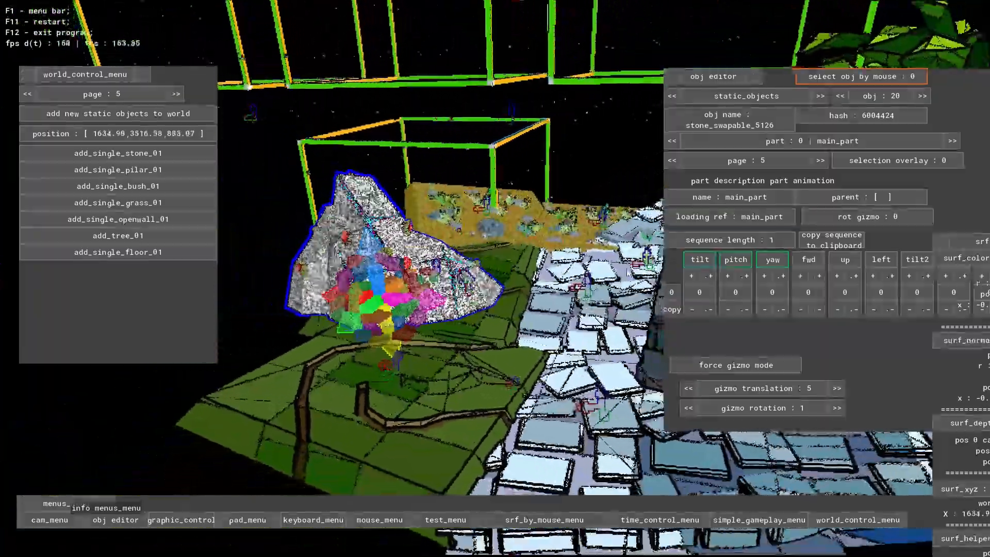
- Select the paved floor piece beside the grass block and lock the selection by disabling object selection by mouse
{"action": "left_click", "coordinate": [602, 314]}
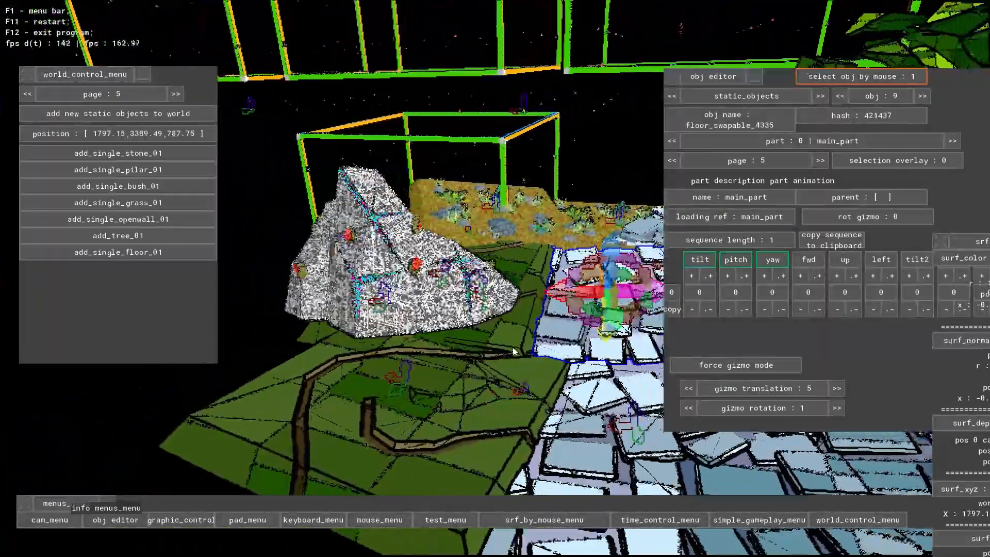
{"action": "key", "text": "d"}
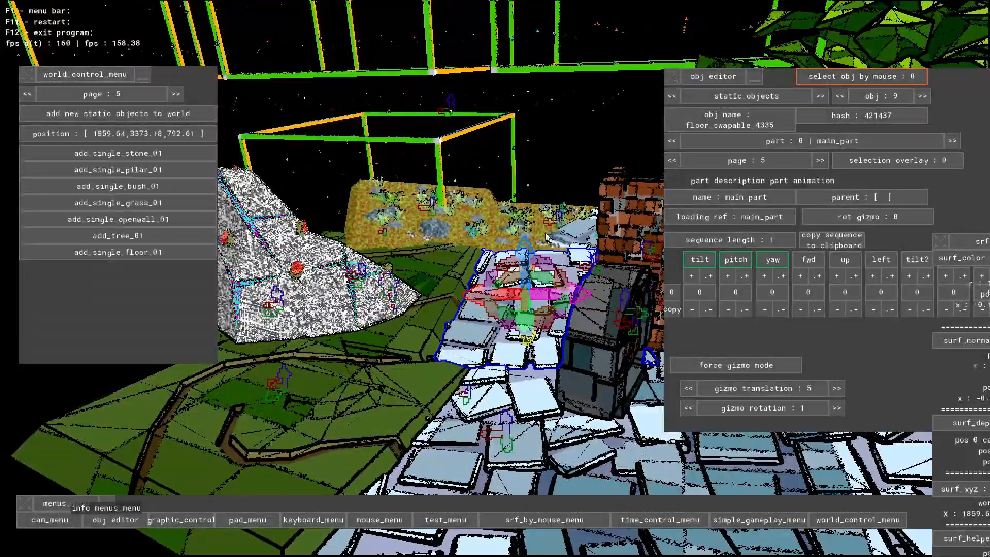
{"action": "key", "text": "d"}
{"action": "key", "text": "w"}
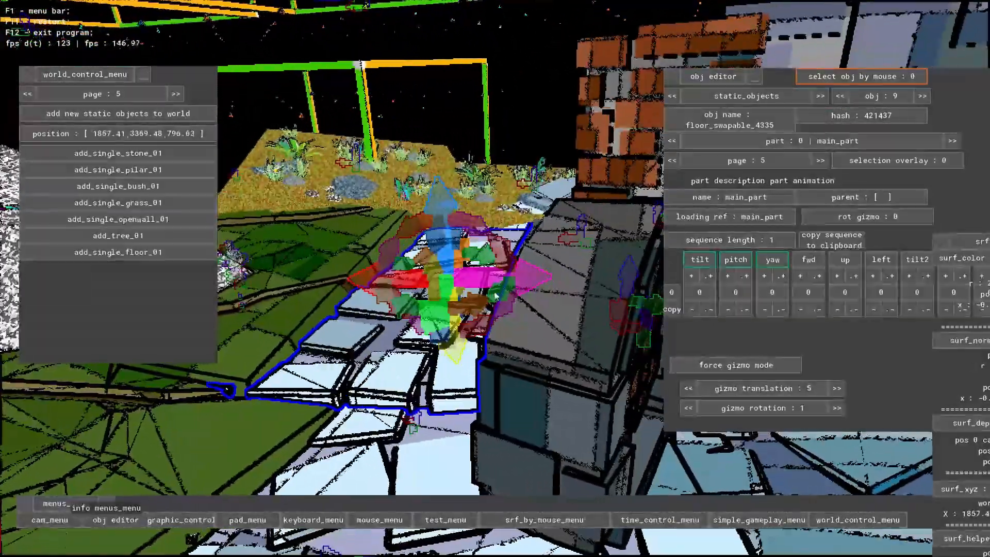
- Adjust the selected paved floor piece's position beside the grass block with its gizmo arrows
{"action": "key", "text": "w"}
{"action": "key", "text": "a"}
{"action": "right_click_drag", "start_coordinate": [551, 288], "coordinate": [663, 347]}
{"action": "key", "text": "w"}
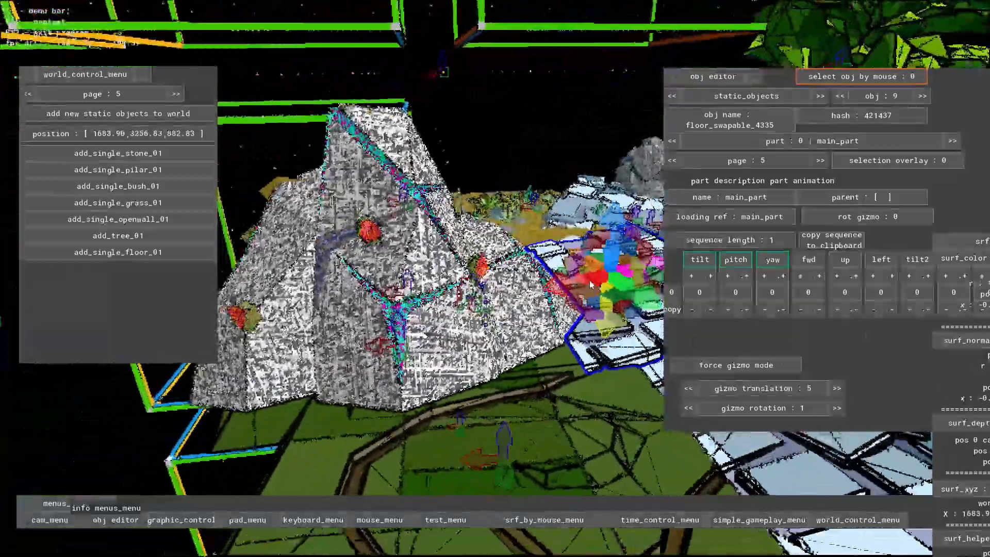
{"action": "key", "text": "d"}
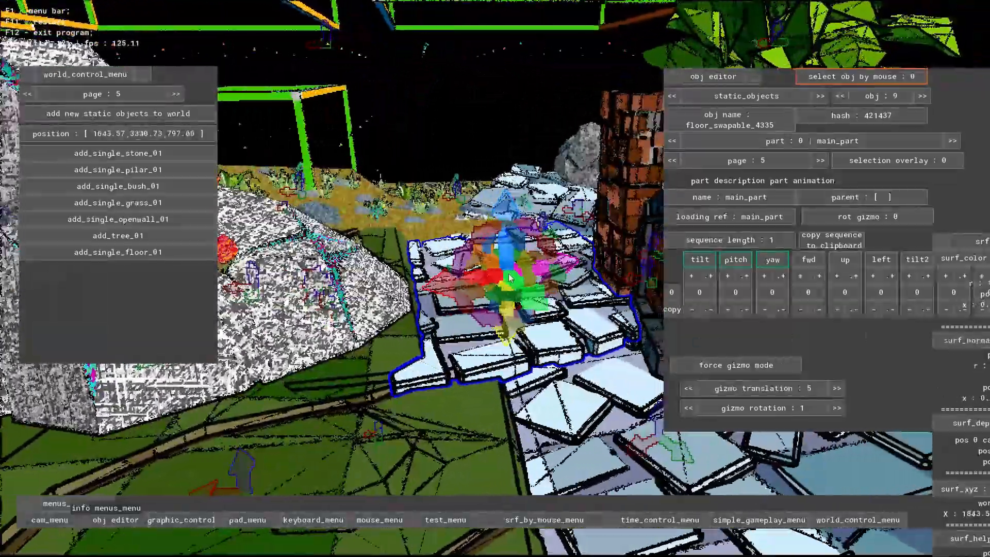
{"action": "left_click_drag", "start_coordinate": [509, 279], "coordinate": [502, 271]}
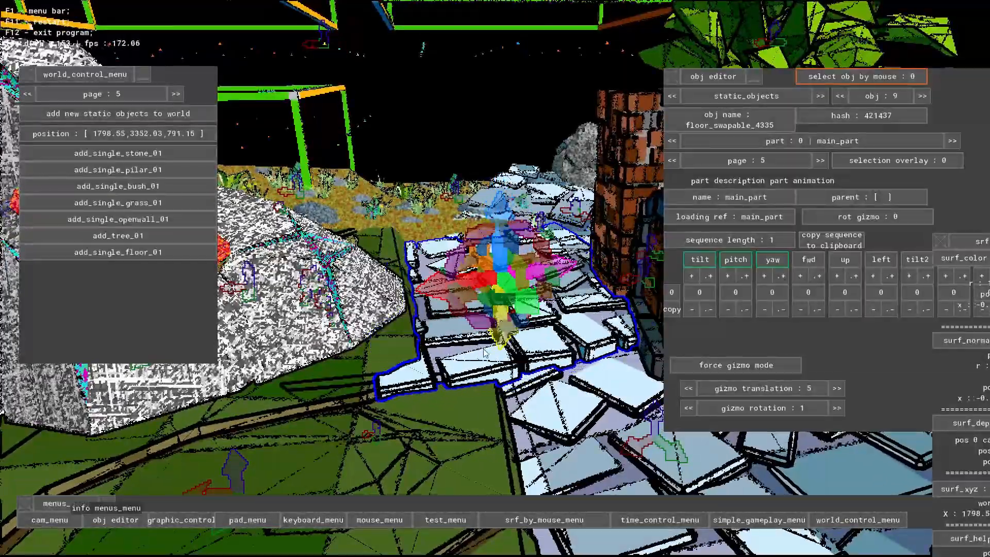
{"action": "key", "text": "s"}
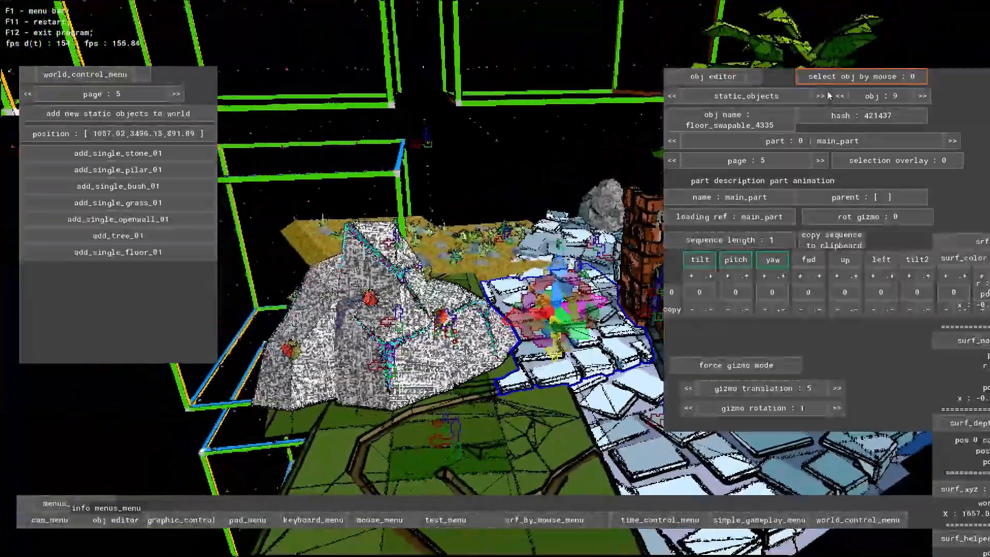
- Select the stone on the grass block, lock the selection, and shift it vertically with its gizmo
{"action": "left_click", "coordinate": [845, 80]}
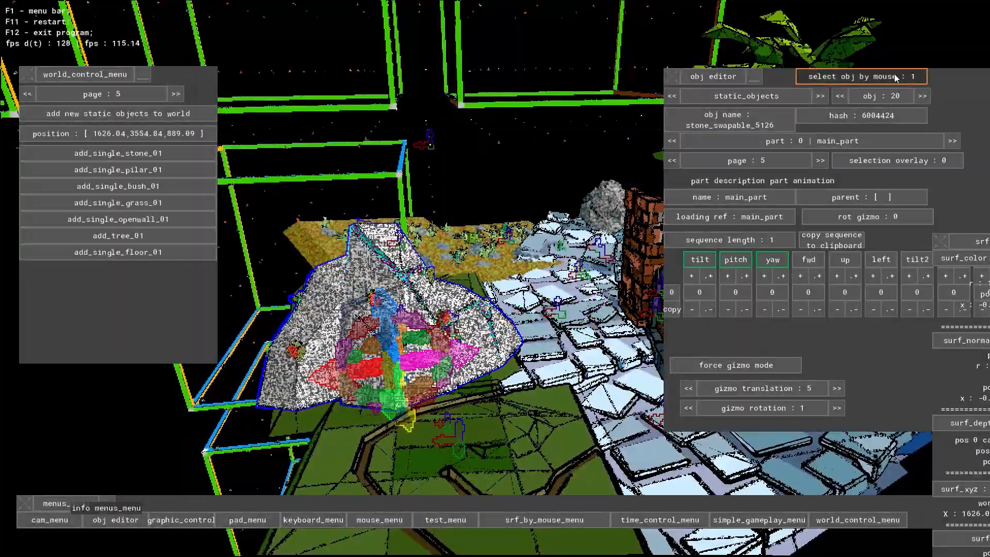
{"action": "key", "text": "w"}
{"action": "right_click_drag", "start_coordinate": [456, 326], "coordinate": [398, 238]}
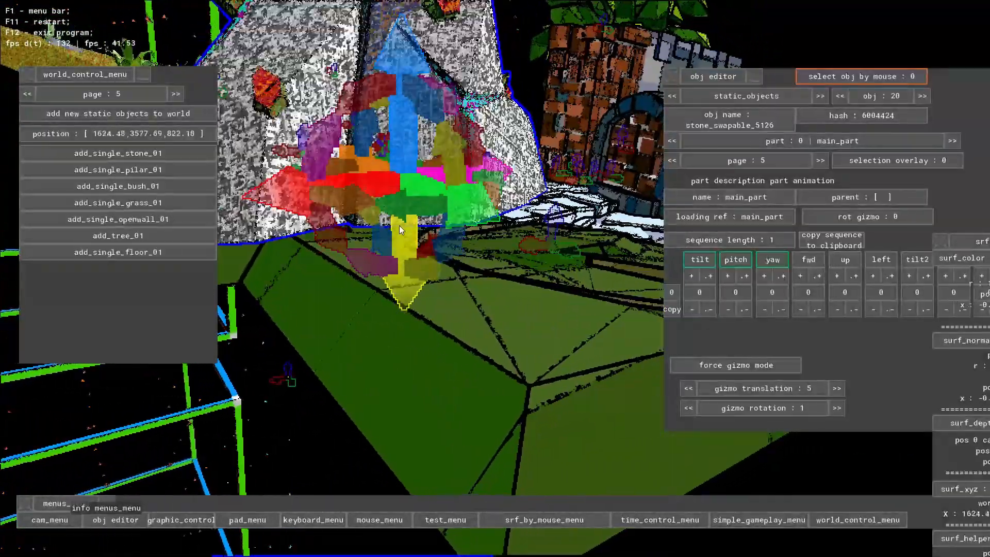
{"action": "left_click_drag", "start_coordinate": [399, 226], "coordinate": [403, 257]}
{"action": "left_click_drag", "start_coordinate": [364, 131], "coordinate": [416, 134]}
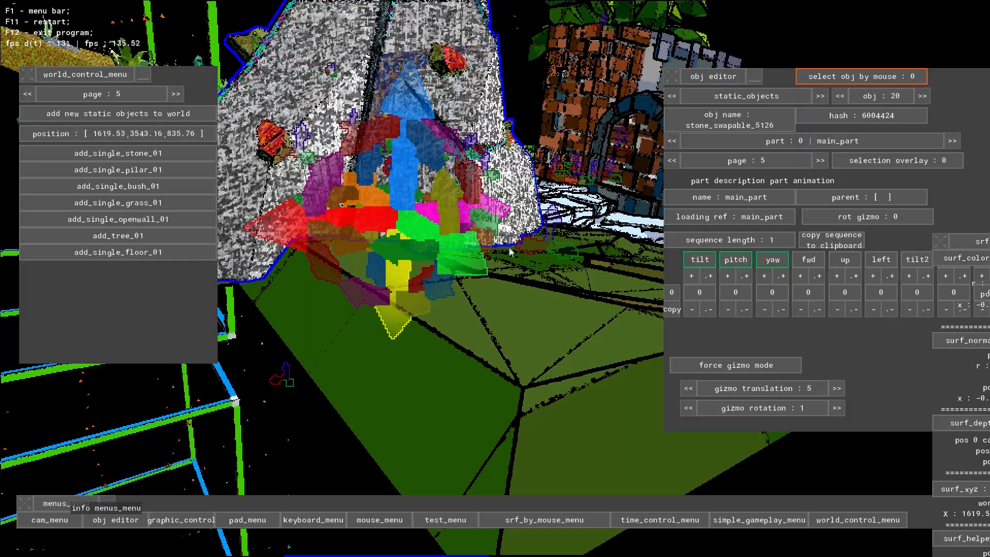
- Set the gizmo rotation increment to 90 and turn the stone about its vertical axis
{"action": "middle_click_drag", "start_coordinate": [510, 252], "coordinate": [134, 173]}
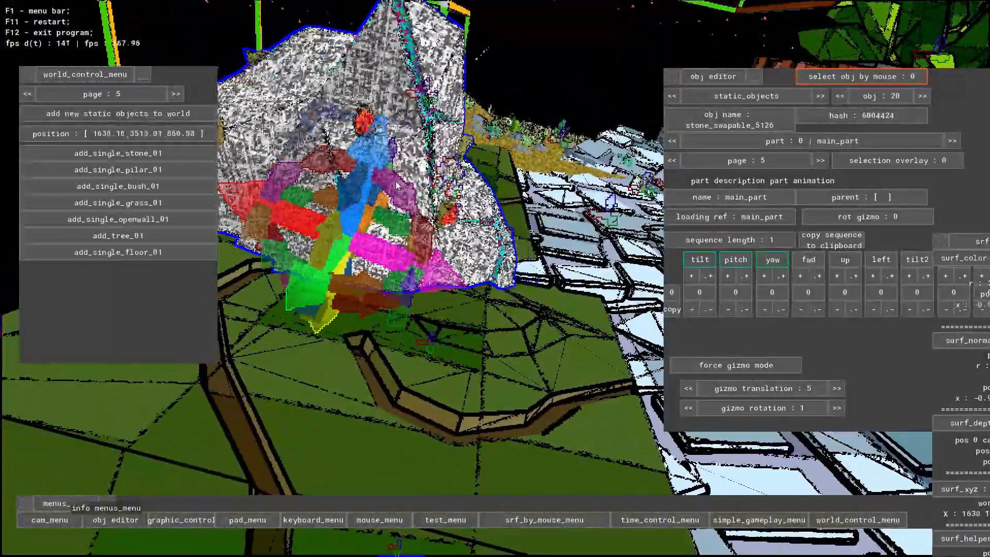
{"action": "middle_click_drag", "start_coordinate": [396, 185], "coordinate": [16, 170]}
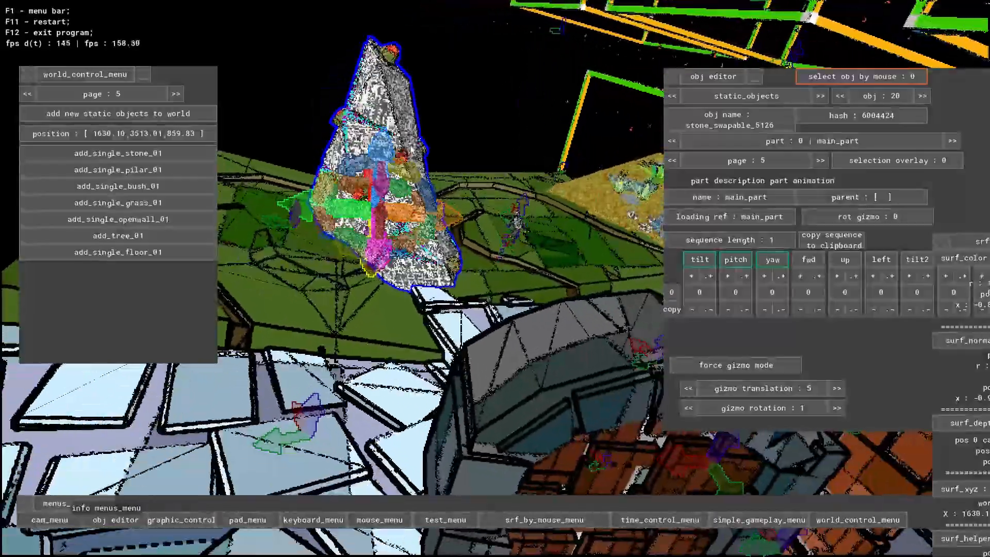
{"action": "key", "text": "w"}
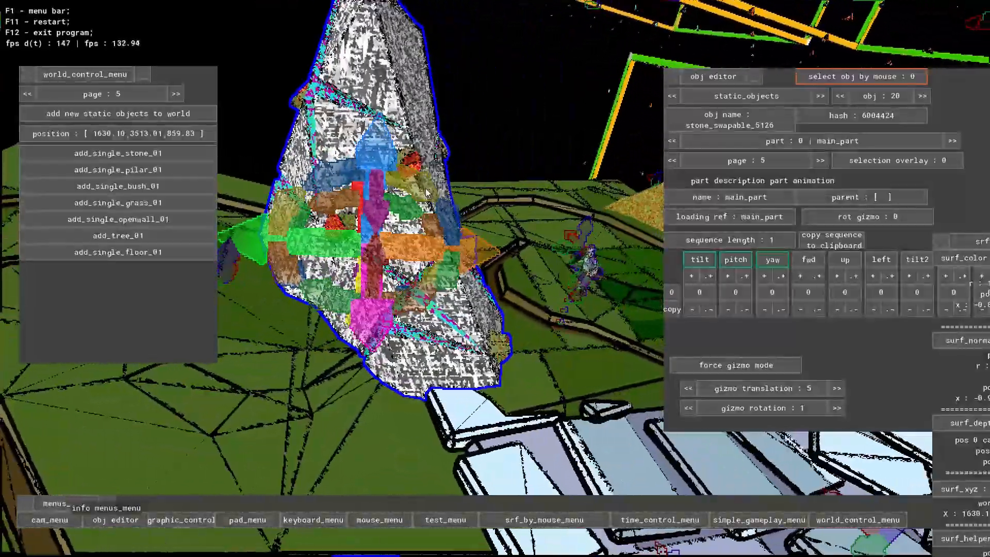
{"action": "left_click_drag", "start_coordinate": [426, 193], "coordinate": [418, 195]}
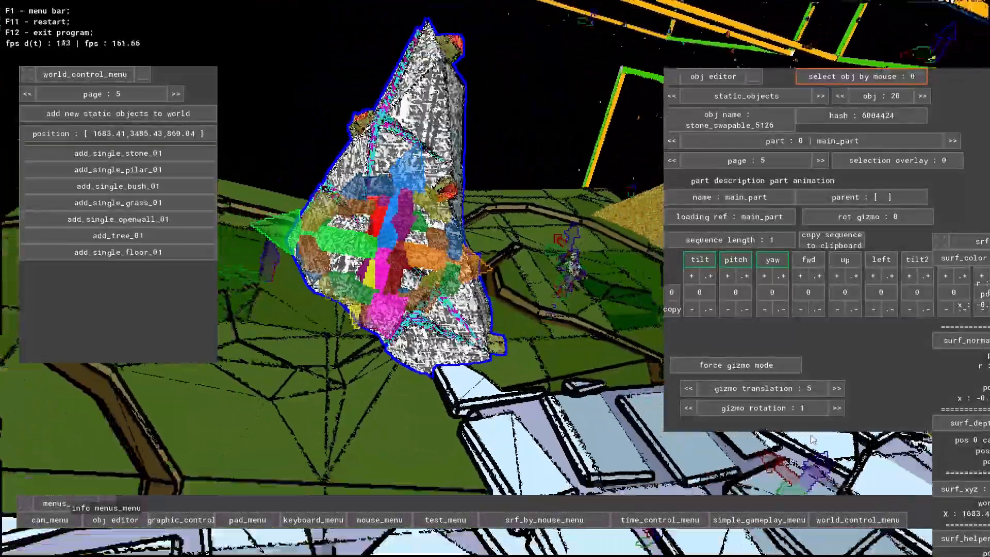
{"action": "left_click", "coordinate": [806, 407]}
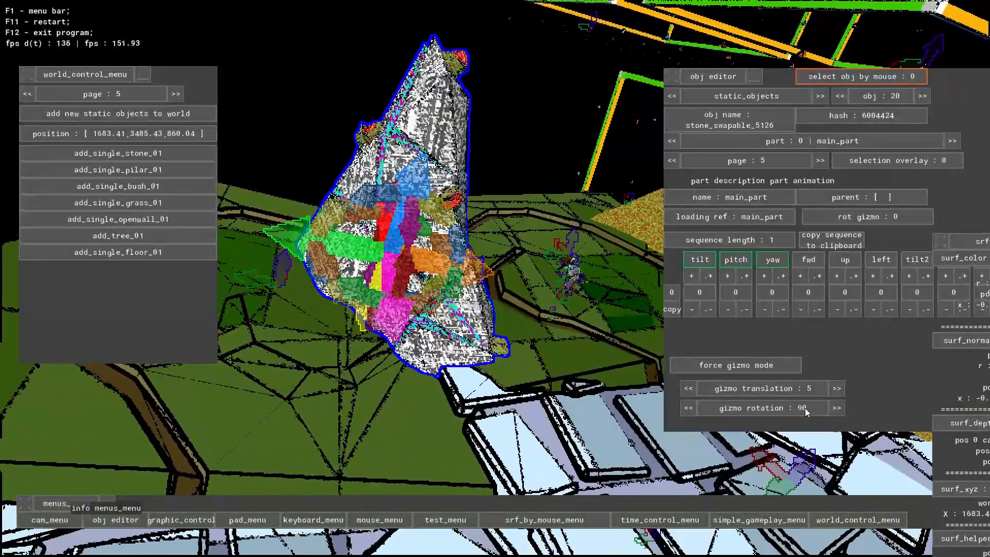
{"action": "left_click", "coordinate": [784, 405]}
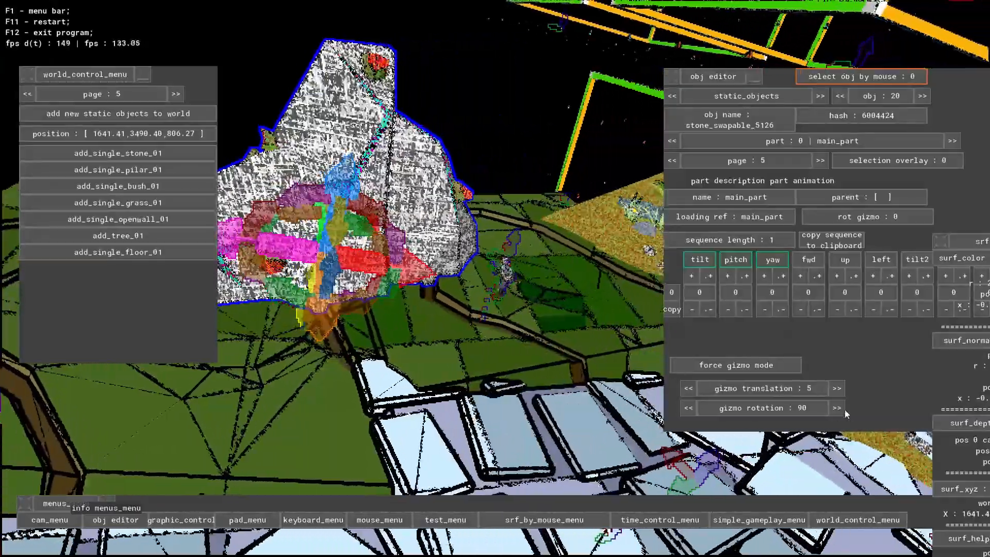
- Set the gizmo rotation increment to 45 and turn the stone about its vertical axis again
{"action": "left_click", "coordinate": [810, 410]}
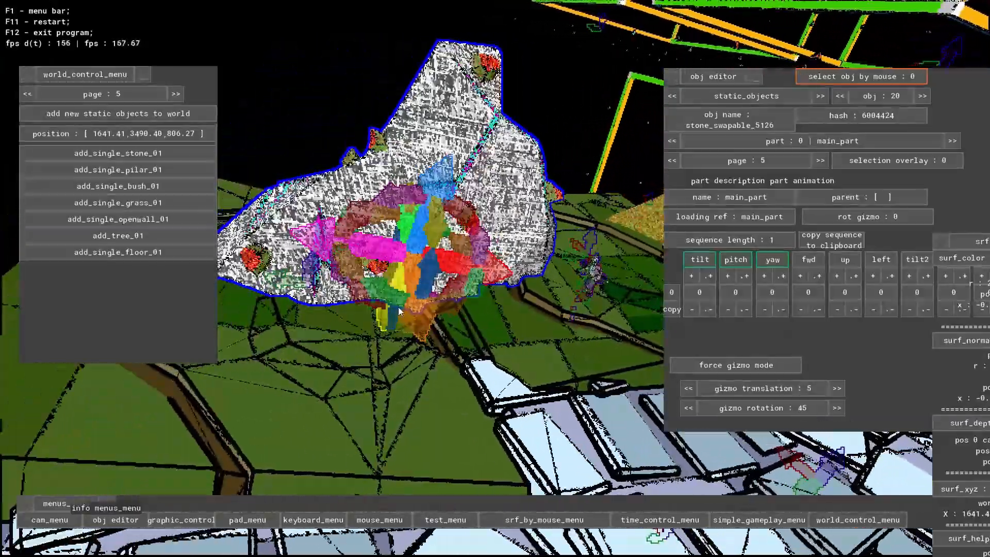
{"action": "left_click", "coordinate": [364, 275]}
{"action": "right_click_drag", "start_coordinate": [364, 275], "coordinate": [137, 247]}
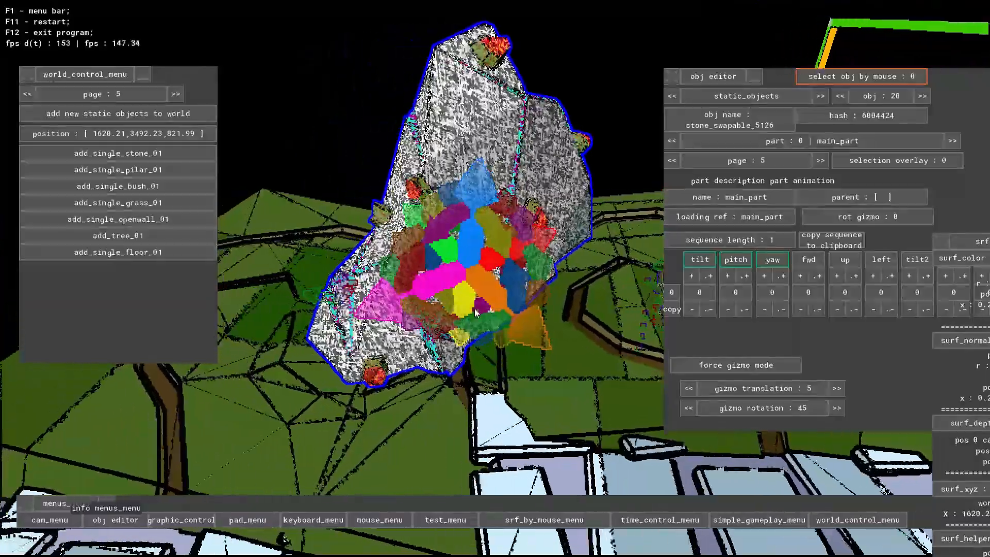
- Rotate the stone in 45-degree increments around its gizmo's tilting axes and bring it back upright
{"action": "right_click_drag", "start_coordinate": [475, 313], "coordinate": [468, 237]}
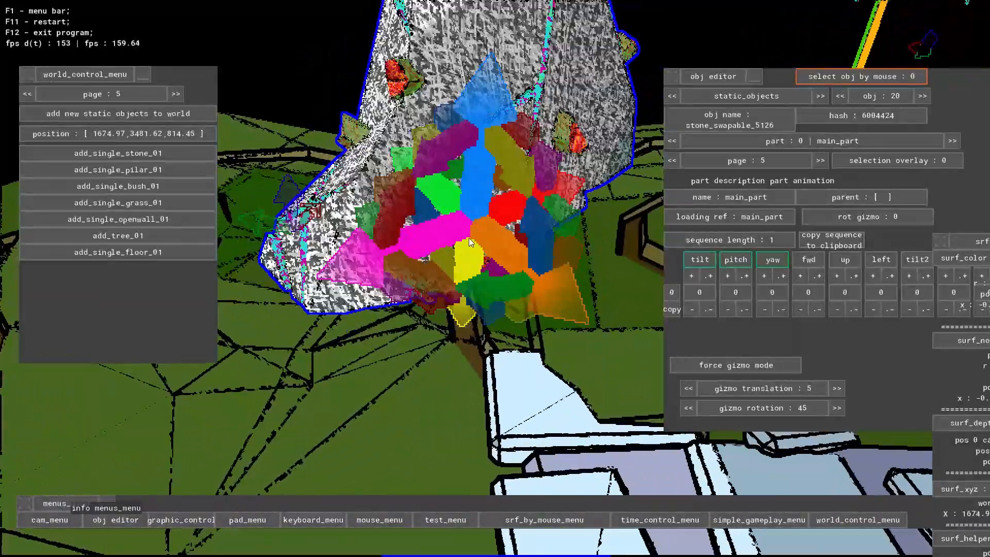
{"action": "left_click", "coordinate": [468, 237]}
{"action": "left_click", "coordinate": [480, 205]}
{"action": "left_click_drag", "start_coordinate": [479, 205], "coordinate": [517, 221]}
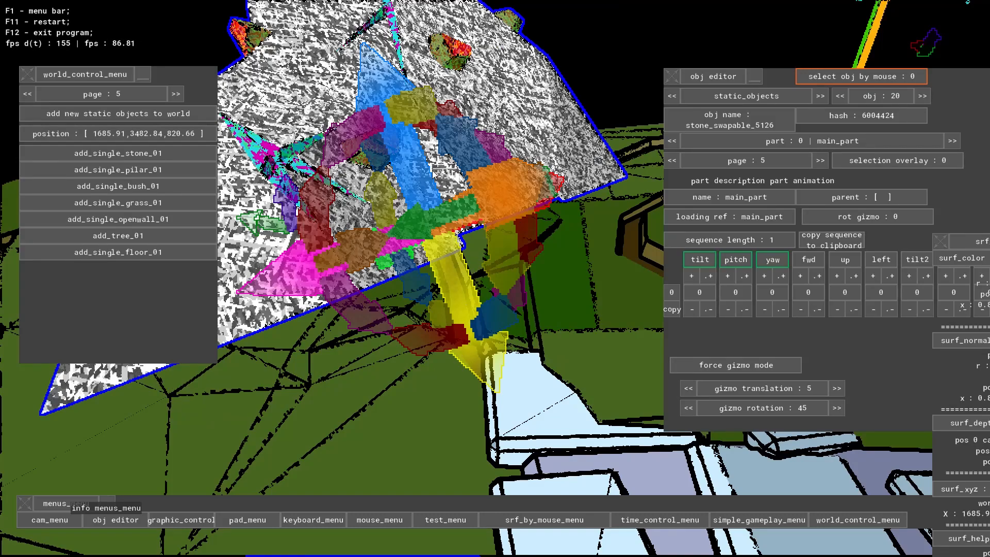
{"action": "left_click_drag", "start_coordinate": [435, 175], "coordinate": [417, 110]}
{"action": "left_click_drag", "start_coordinate": [436, 296], "coordinate": [450, 317]}
{"action": "scroll", "coordinate": [450, 318], "scroll_direction": "down", "scroll_amount": 6}
{"action": "middle_click_drag", "start_coordinate": [252, 328], "coordinate": [242, 288]}
- Select the arched door beside the brick pillar and lock the selection by disabling object selection by mouse
{"action": "key", "text": "w"}
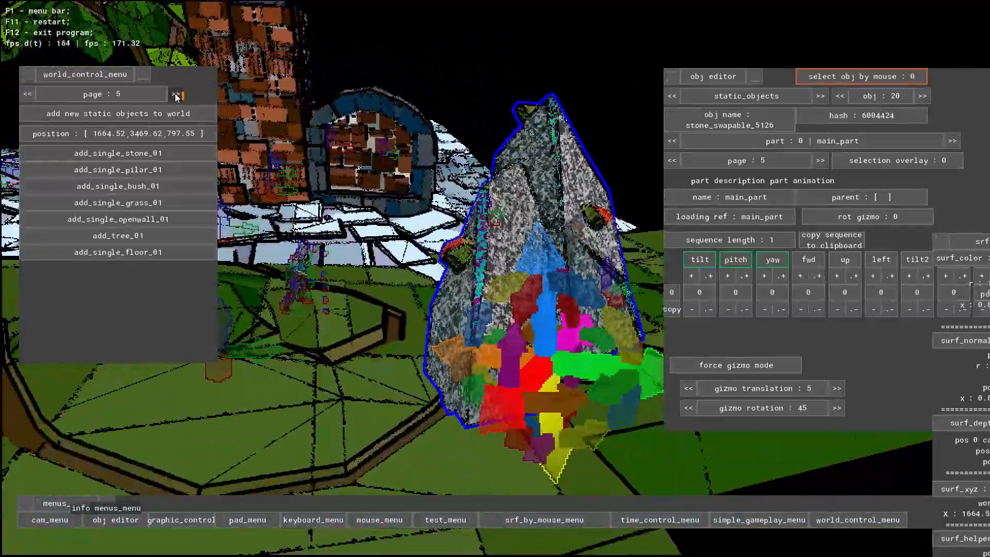
{"action": "key", "text": "s"}
{"action": "left_click", "coordinate": [911, 82]}
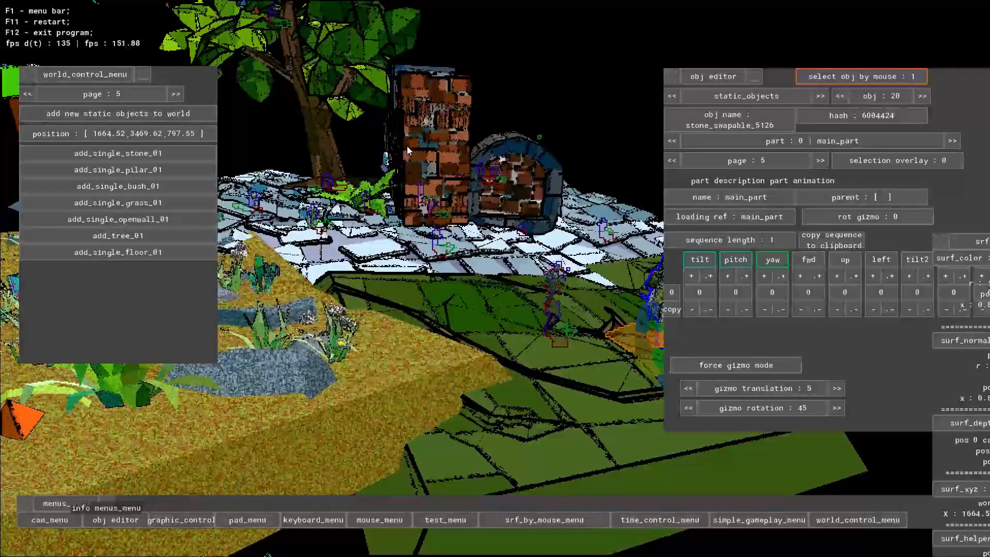
{"action": "left_click", "coordinate": [415, 146]}
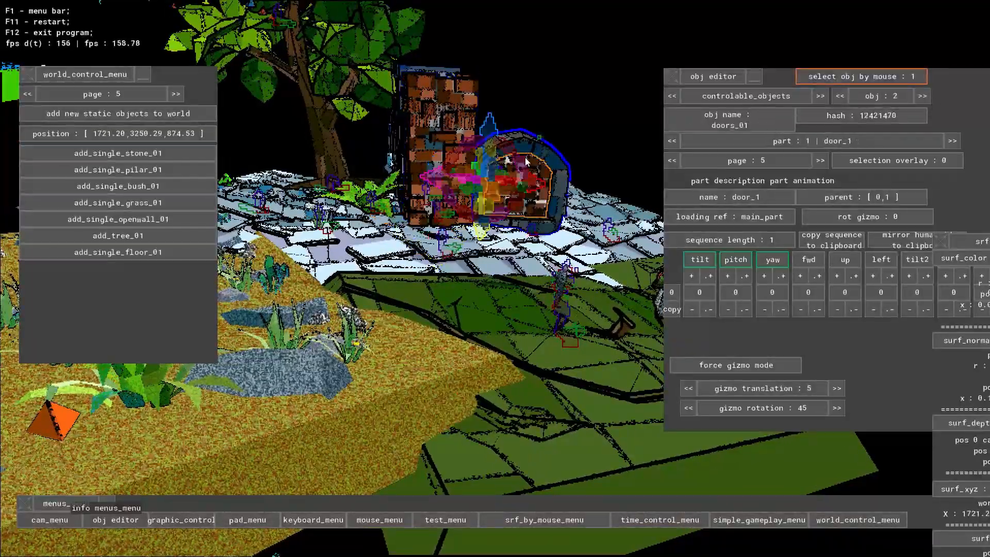
{"action": "left_click", "coordinate": [856, 77]}
{"action": "middle_click_drag", "start_coordinate": [402, 371], "coordinate": [427, 422]}
{"action": "middle_click_drag", "start_coordinate": [497, 389], "coordinate": [472, 368]}
{"action": "key", "text": "w"}
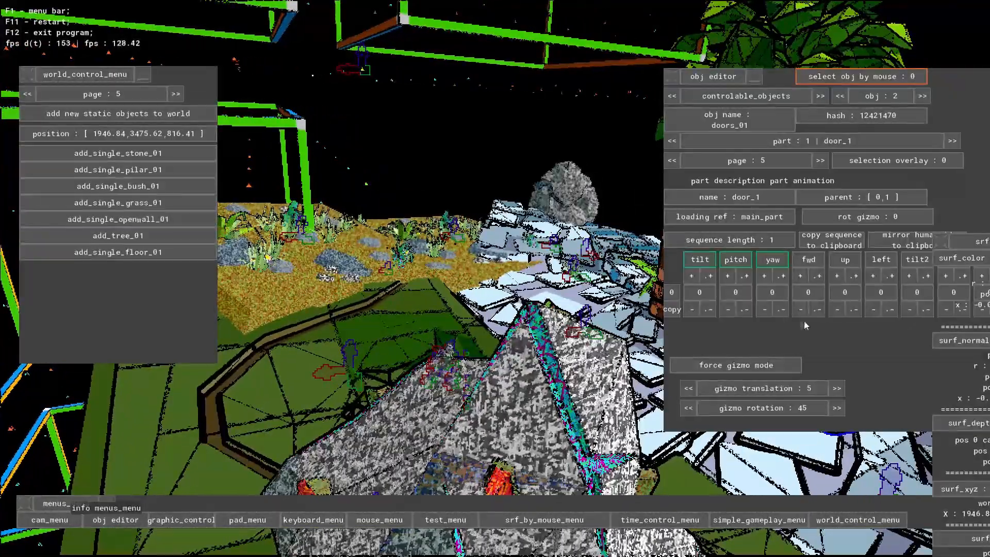
- Close the object editor and add a door_01 dynamic object at a picked point between the grass and sand blocks
{"action": "left_click", "coordinate": [117, 522]}
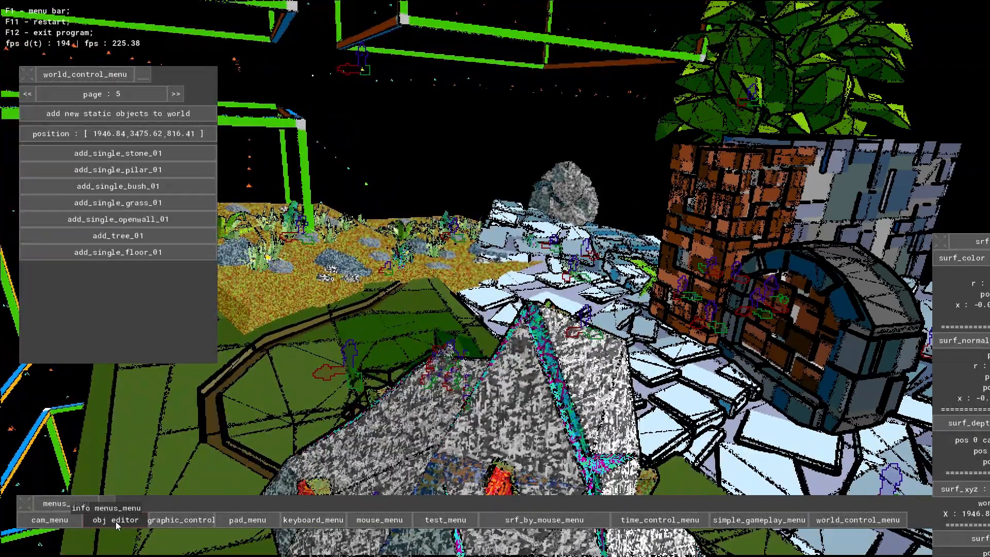
{"action": "left_click", "coordinate": [887, 521]}
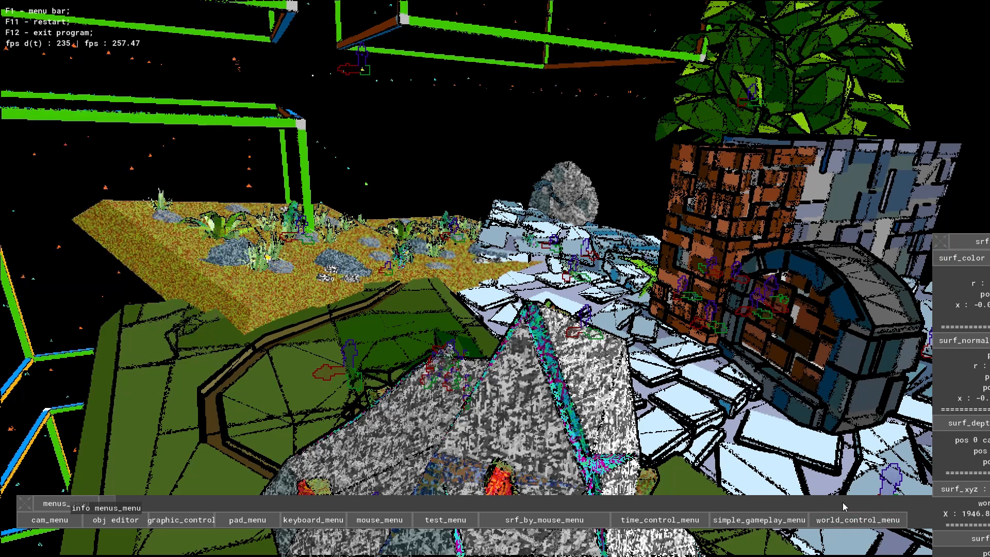
{"action": "left_click", "coordinate": [841, 522]}
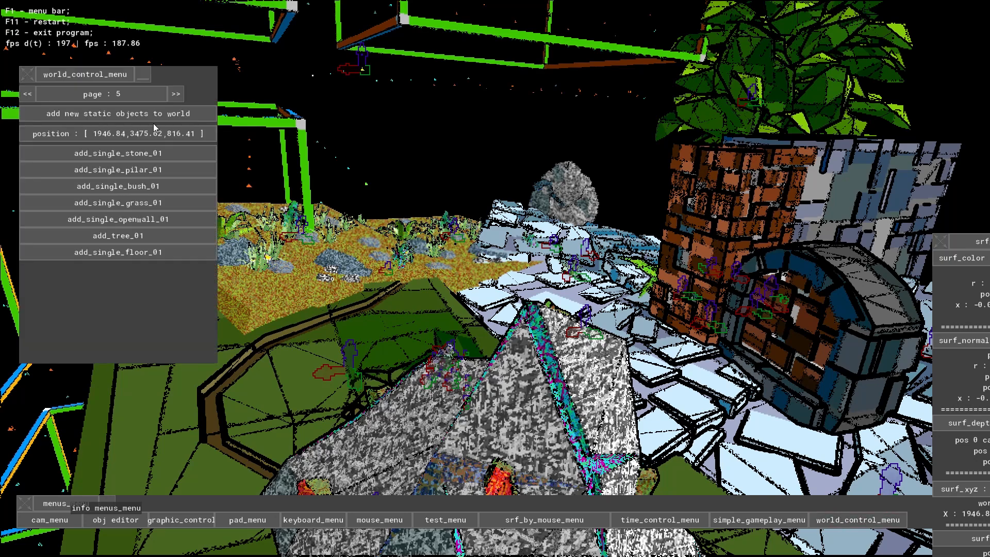
{"action": "key", "text": "a"}
{"action": "key", "text": "d"}
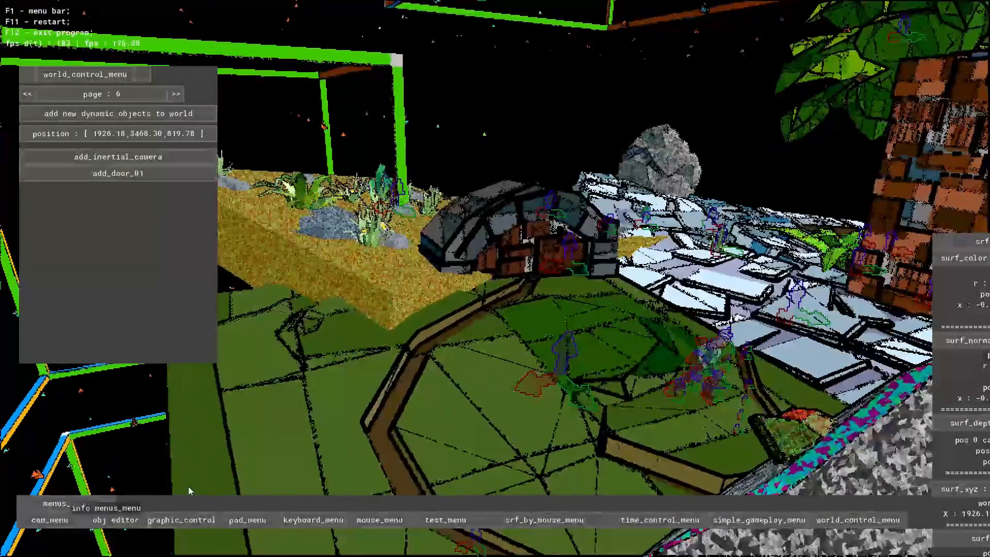
- Reopen the object editor for the added door's main part and rotate the door in 45-degree increments
{"action": "left_click", "coordinate": [118, 519]}
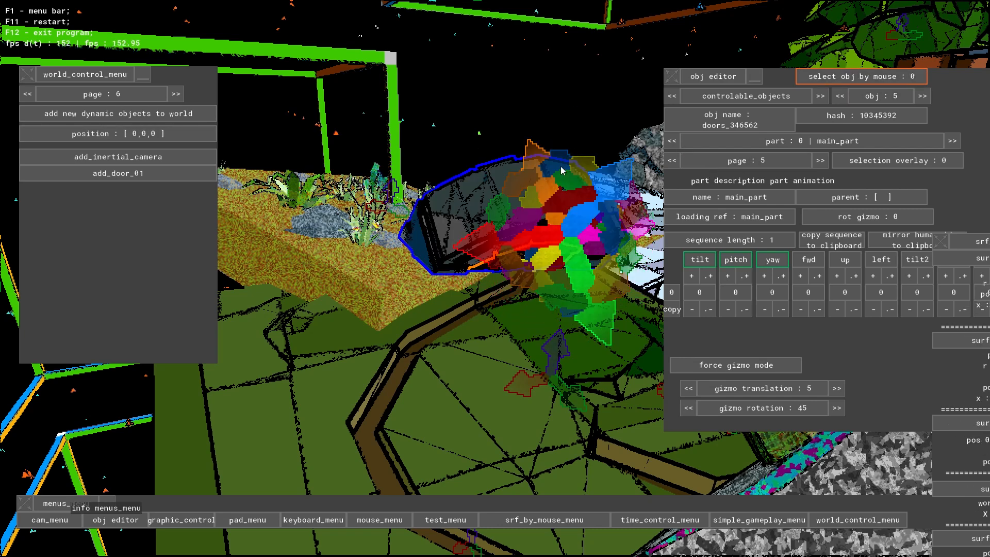
{"action": "left_click", "coordinate": [570, 178]}
{"action": "right_click_drag", "start_coordinate": [578, 296], "coordinate": [417, 284]}
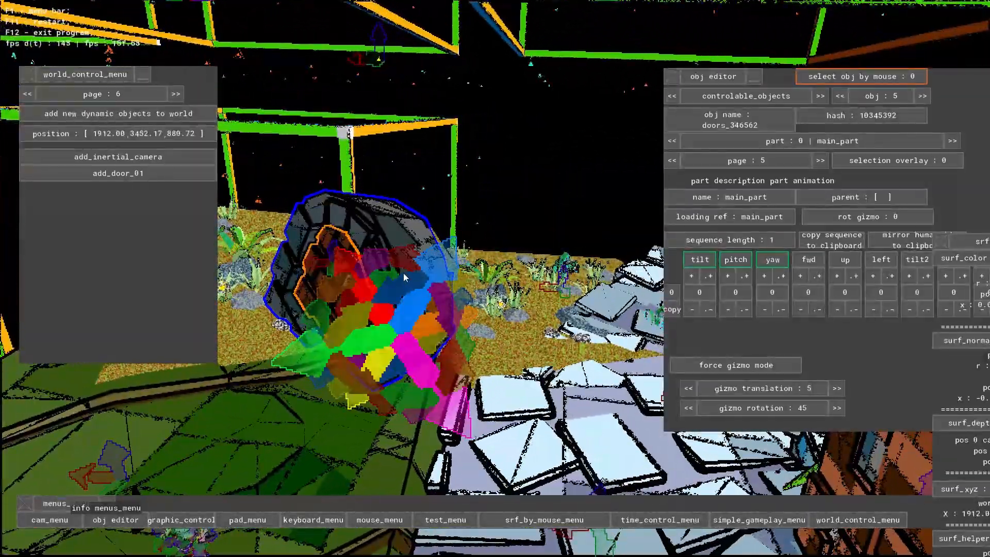
{"action": "left_click", "coordinate": [405, 259]}
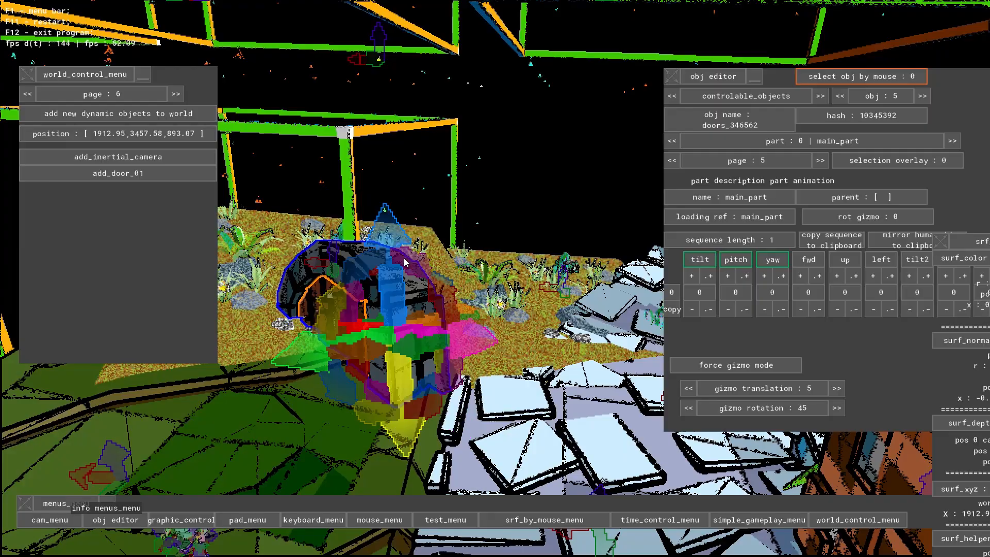
- Set the gizmo rotation increment to 1 and fine-tune the added door's orientation with the gizmo
{"action": "left_click", "coordinate": [783, 409]}
{"action": "right_click_drag", "start_coordinate": [644, 309], "coordinate": [497, 281]}
{"action": "left_click", "coordinate": [557, 225]}
{"action": "left_click", "coordinate": [557, 225]}
{"action": "left_click", "coordinate": [558, 225]}
{"action": "left_click", "coordinate": [558, 225]}
{"action": "left_click", "coordinate": [512, 389]}
{"action": "left_click", "coordinate": [514, 412]}
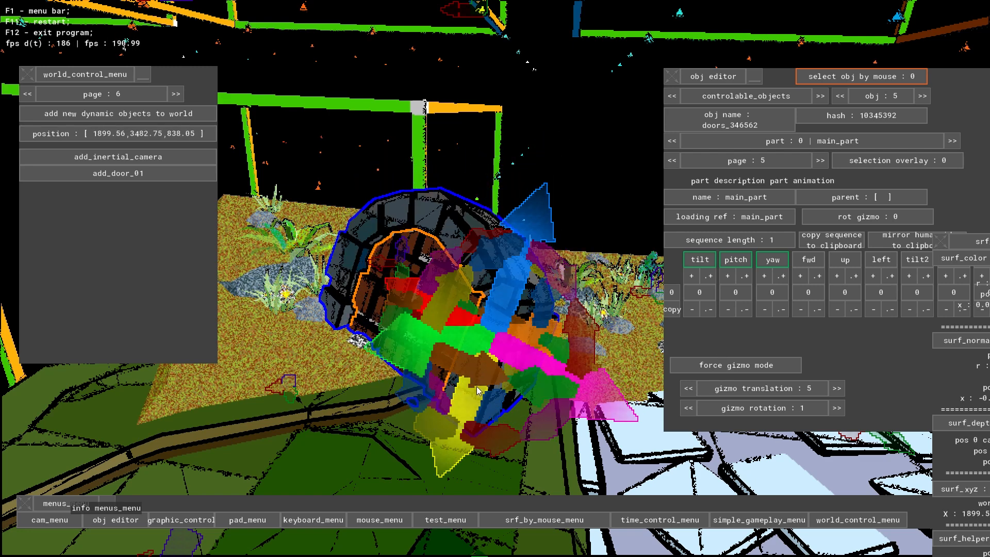
- Enable object selection by mouse and select the brick pillar beside the stone wall
{"action": "key", "text": "s"}
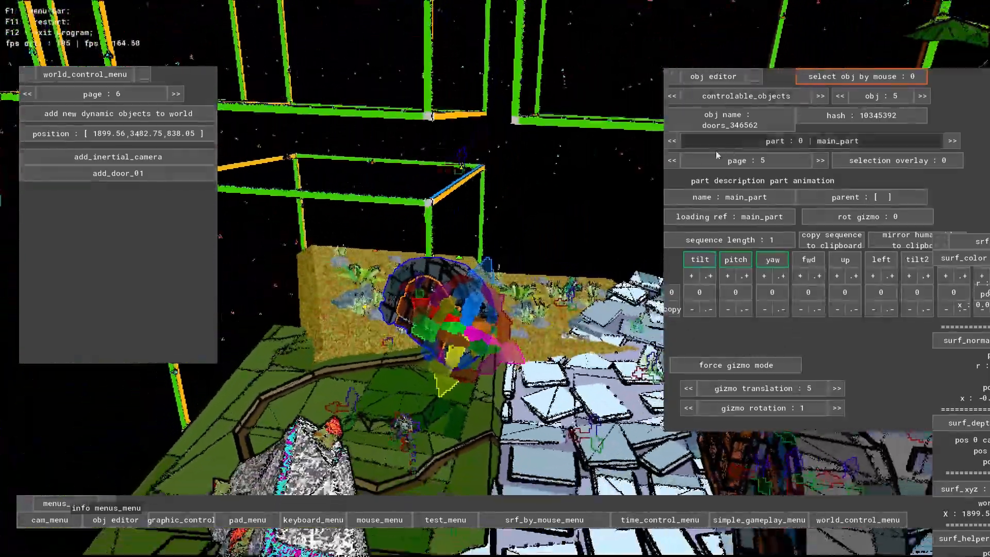
{"action": "key", "text": "s"}
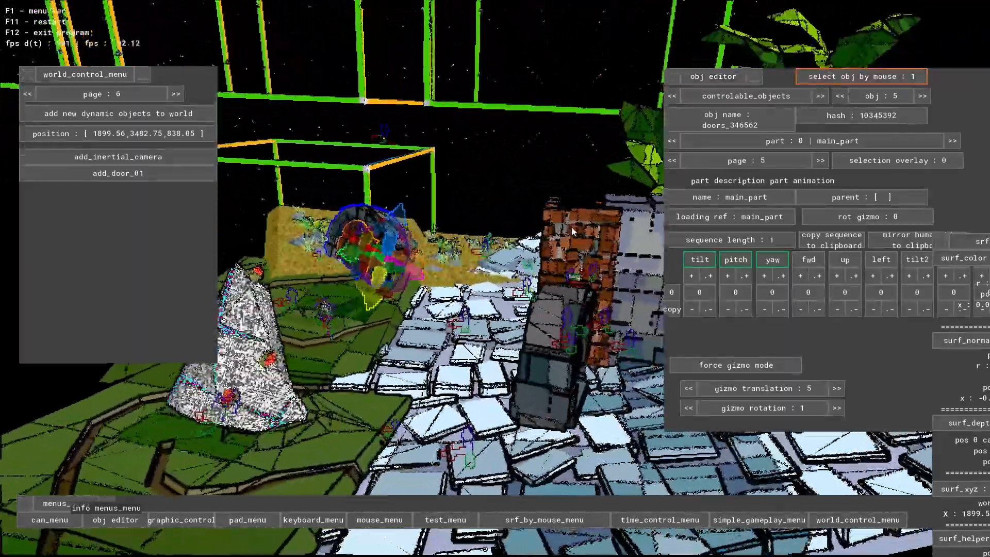
{"action": "left_click", "coordinate": [583, 240]}
{"action": "key", "text": "d"}
- Duplicate the selected brick pillar from its character sheet info and lock the selection on the copy
{"action": "left_click", "coordinate": [676, 159]}
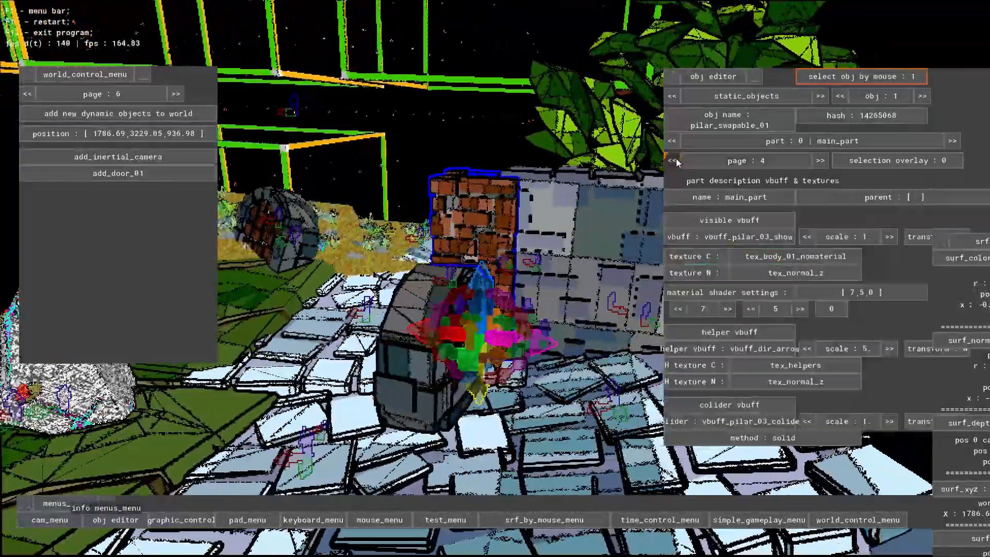
{"action": "left_click", "coordinate": [676, 159]}
{"action": "left_click", "coordinate": [676, 159]}
{"action": "left_click", "coordinate": [676, 159]}
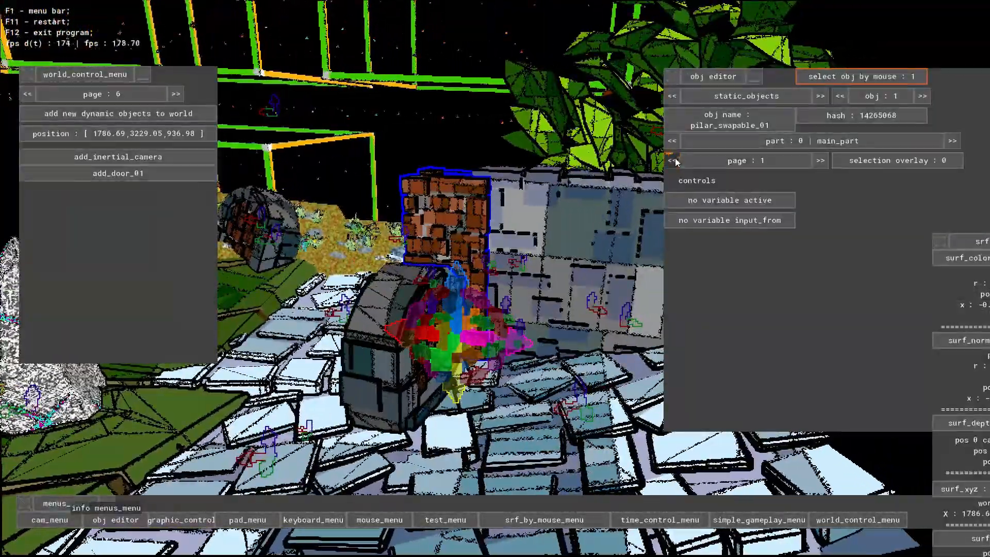
{"action": "left_click", "coordinate": [673, 160]}
{"action": "key", "text": "a"}
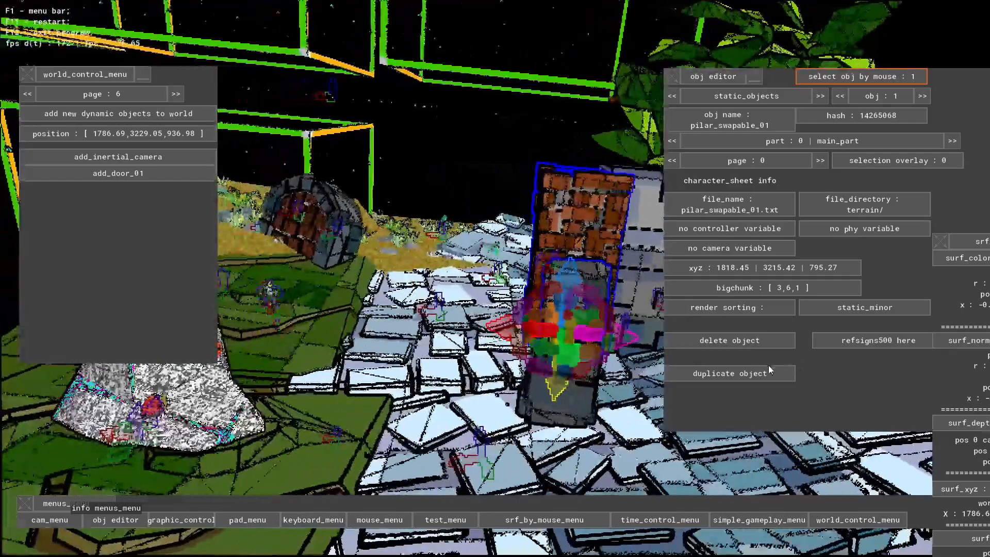
{"action": "key", "text": "d"}
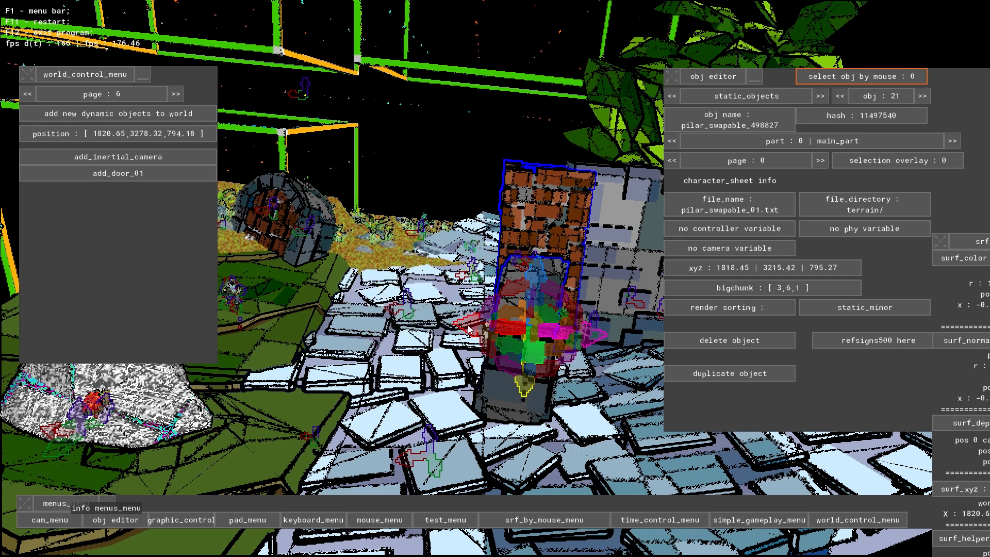
- Show the pillar copy's part animation settings and move the copy away from the original with its gizmo
{"action": "left_click", "coordinate": [820, 161]}
{"action": "left_click", "coordinate": [820, 160]}
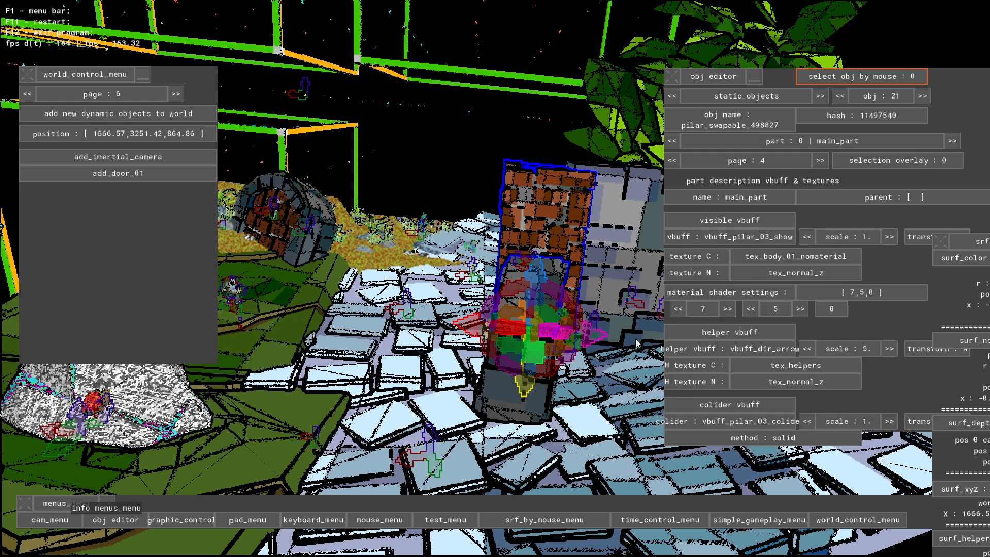
{"action": "left_click", "coordinate": [820, 160]}
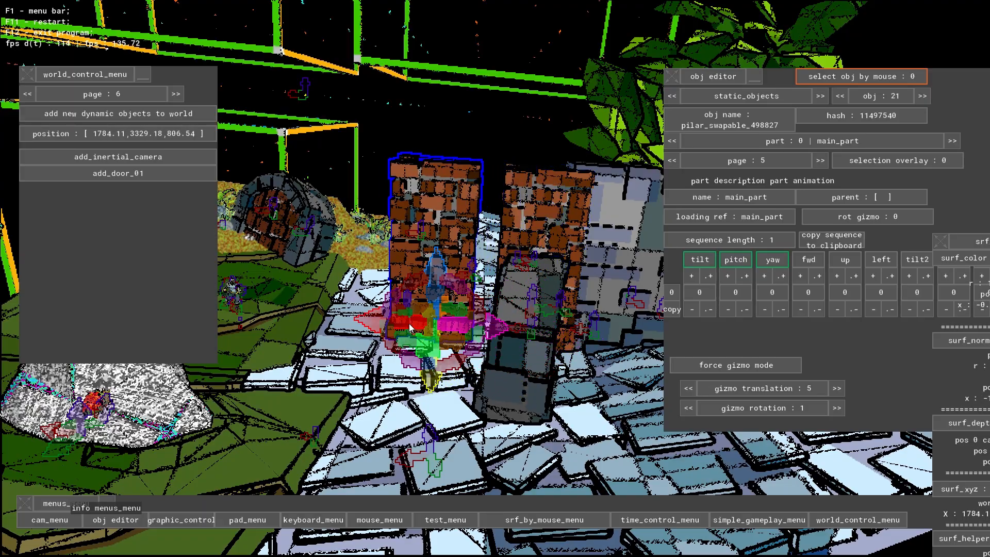
- Tilt the brick pillar copy beside the grass with its rotation gizmo so that it leans sideways
{"action": "key", "text": "w"}
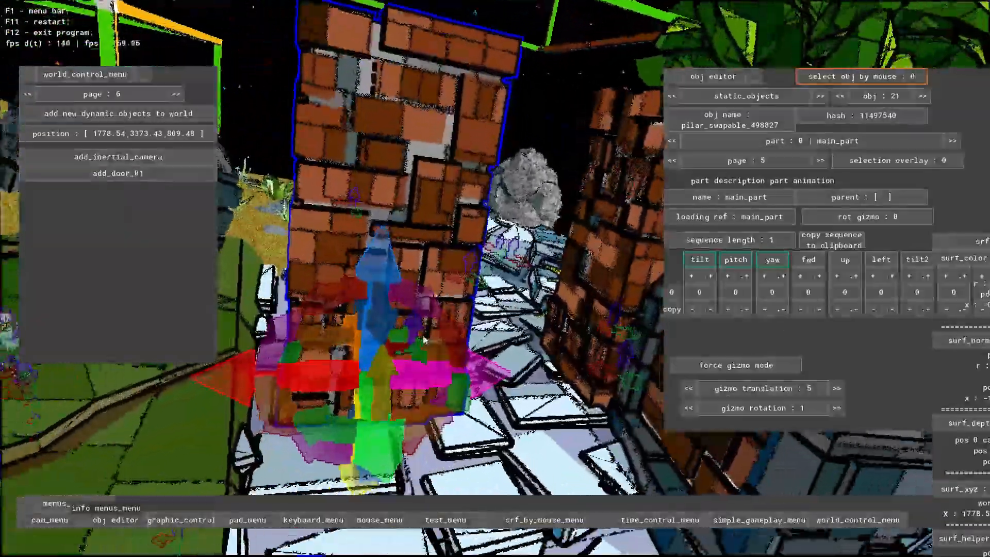
{"action": "middle_click_drag", "start_coordinate": [424, 341], "coordinate": [648, 376]}
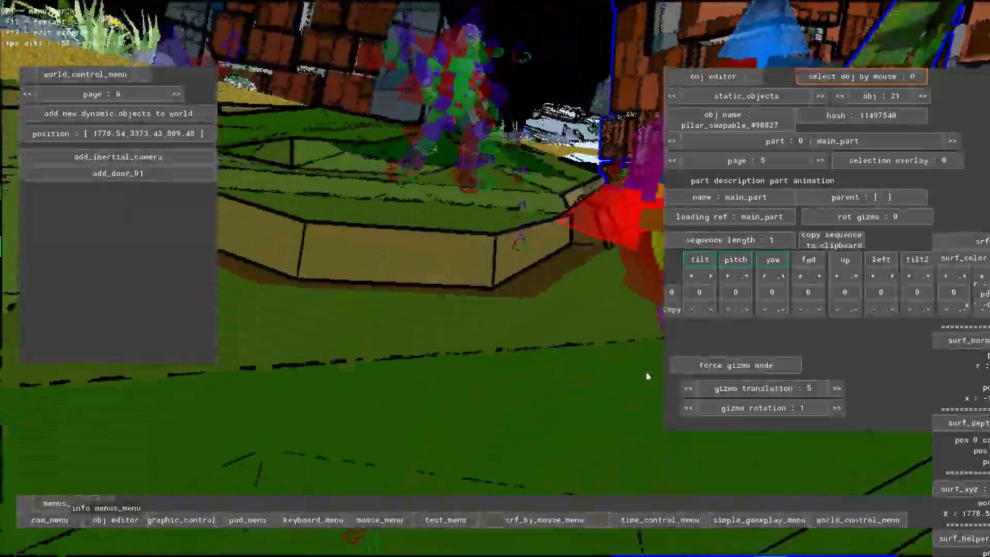
{"action": "key", "text": "s"}
{"action": "key", "text": "a"}
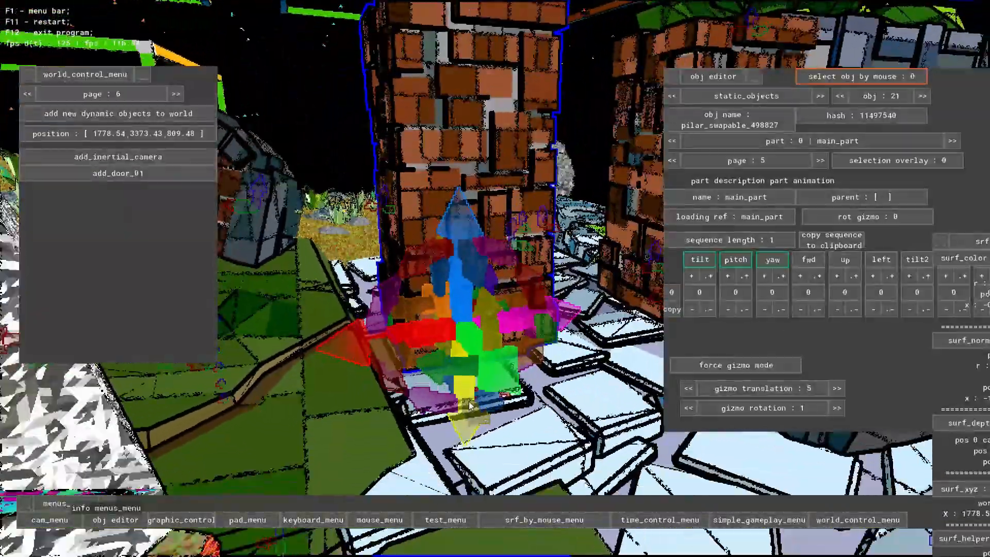
{"action": "key", "text": "d"}
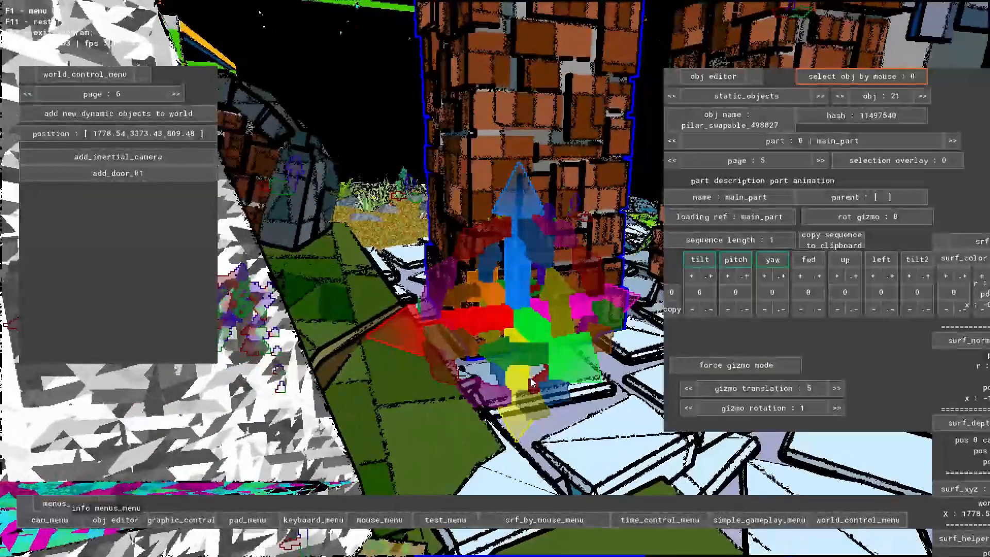
{"action": "left_click_drag", "start_coordinate": [520, 403], "coordinate": [488, 395]}
{"action": "key", "text": "d"}
{"action": "key", "text": "s"}
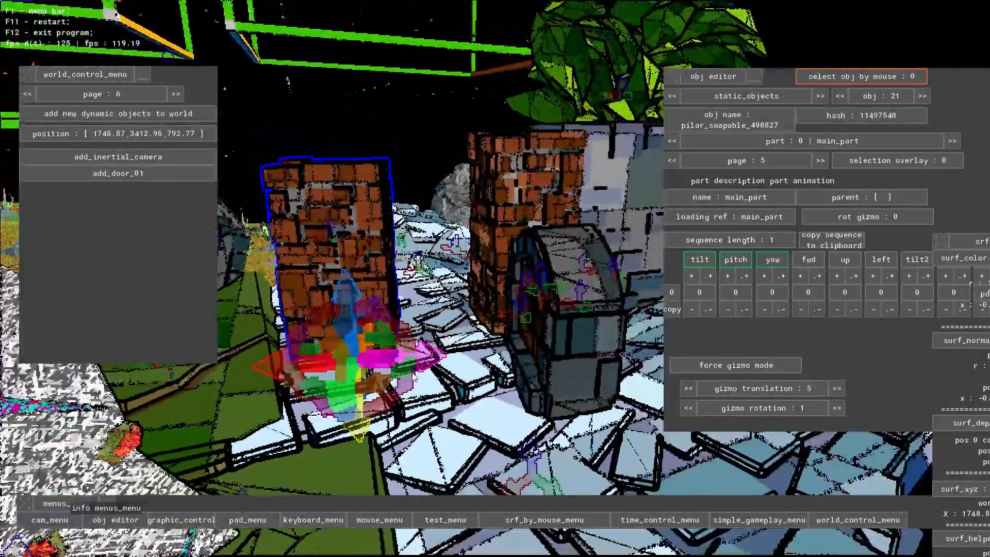
{"action": "key", "text": "a"}
{"action": "key", "text": "w"}
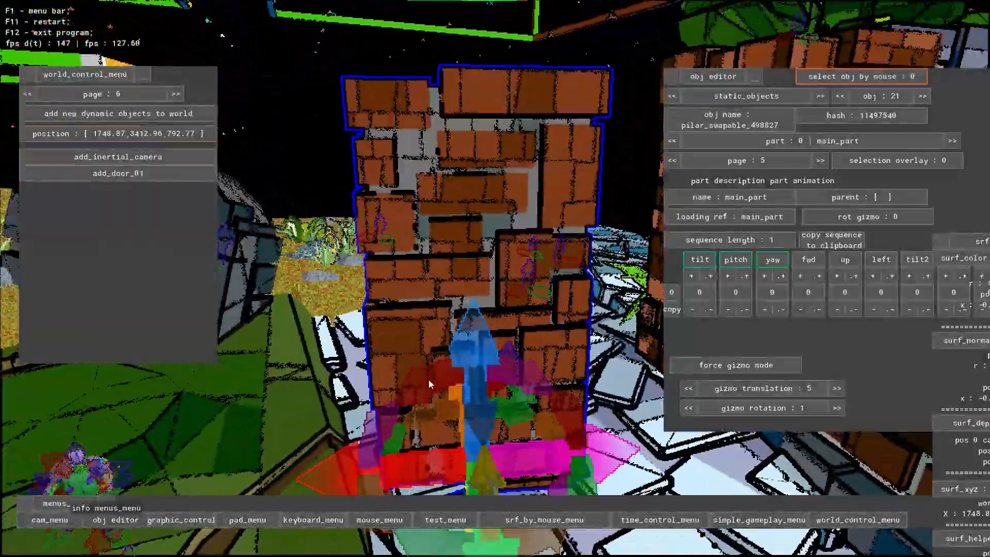
{"action": "left_click_drag", "start_coordinate": [428, 379], "coordinate": [416, 394]}
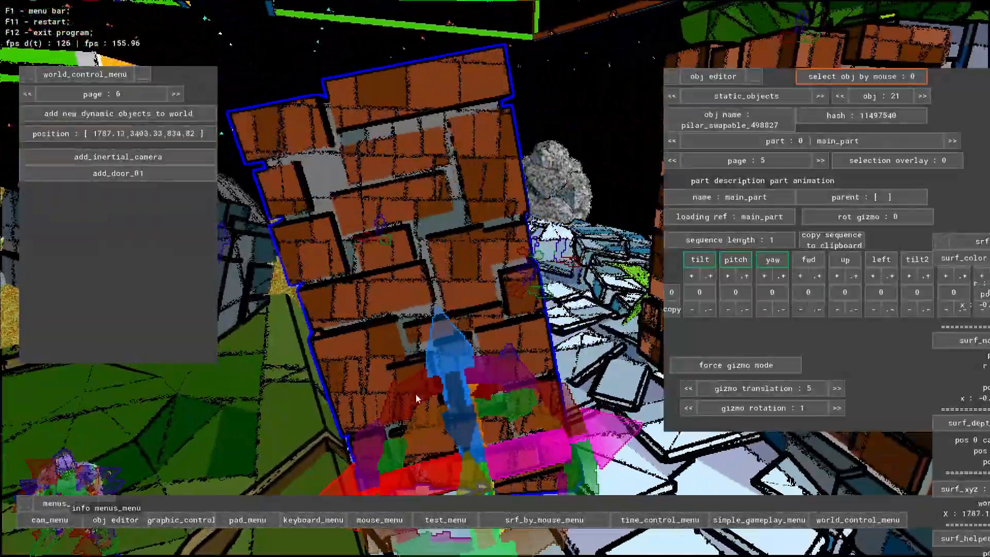
{"action": "key", "text": "s"}
{"action": "key", "text": "w"}
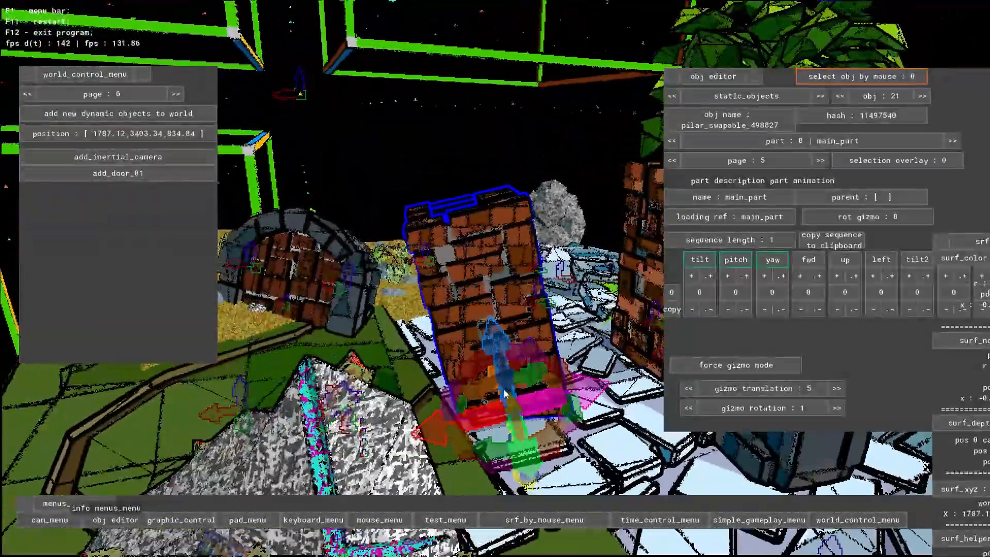
- Increase the lean of the brick pillar copy with the gizmo, working from its other side
{"action": "key", "text": "d"}
{"action": "key", "text": "d"}
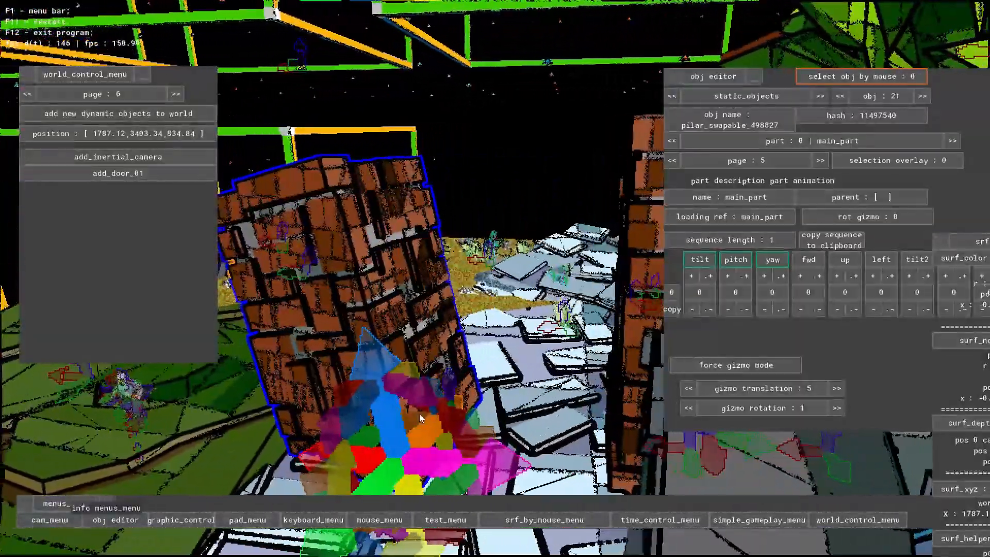
{"action": "left_click_drag", "start_coordinate": [360, 427], "coordinate": [361, 438]}
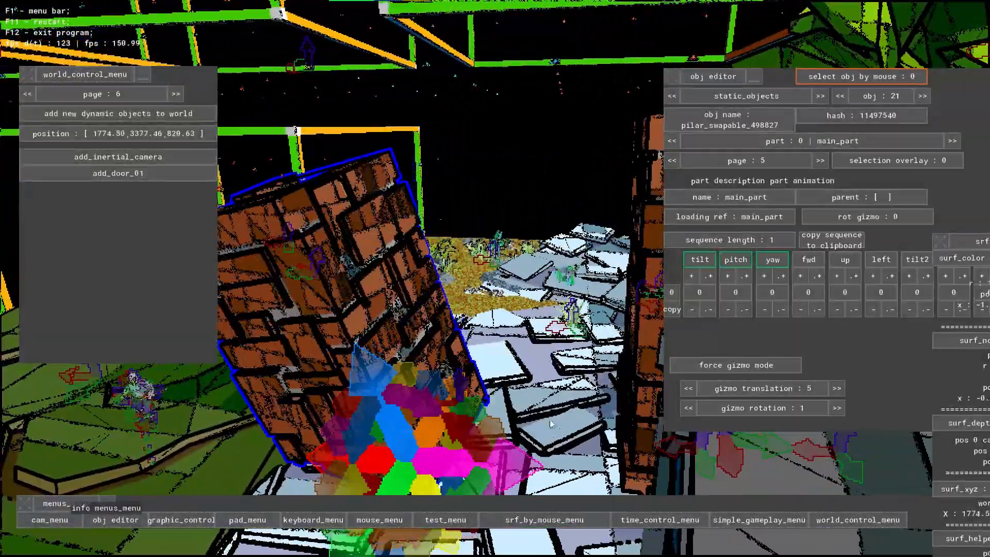
{"action": "key", "text": "s"}
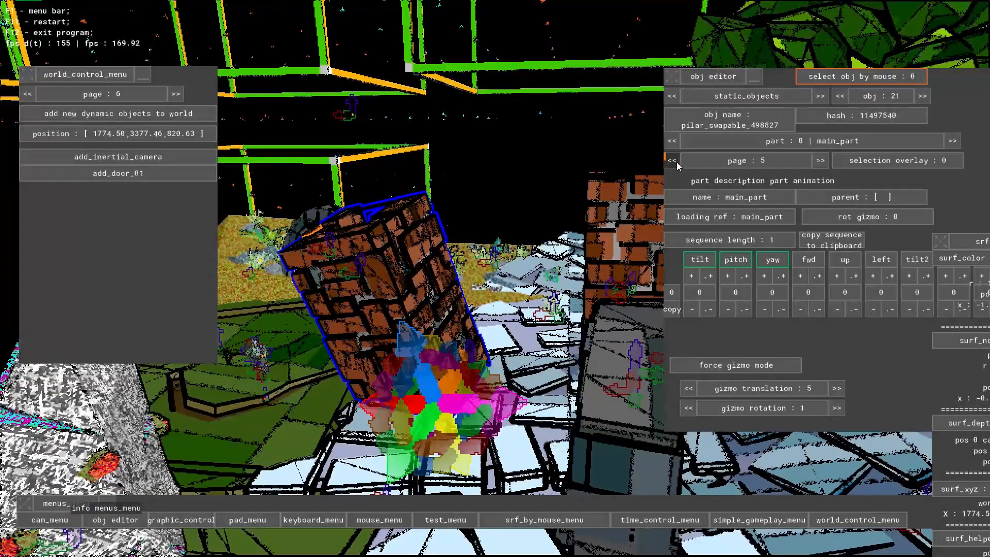
- Open the pillar copy's equip / vbuff change settings, try vbuff_pilar_03 and swap the mesh to vbuff_pilar_02
{"action": "left_click", "coordinate": [672, 161]}
{"action": "left_click", "coordinate": [672, 160]}
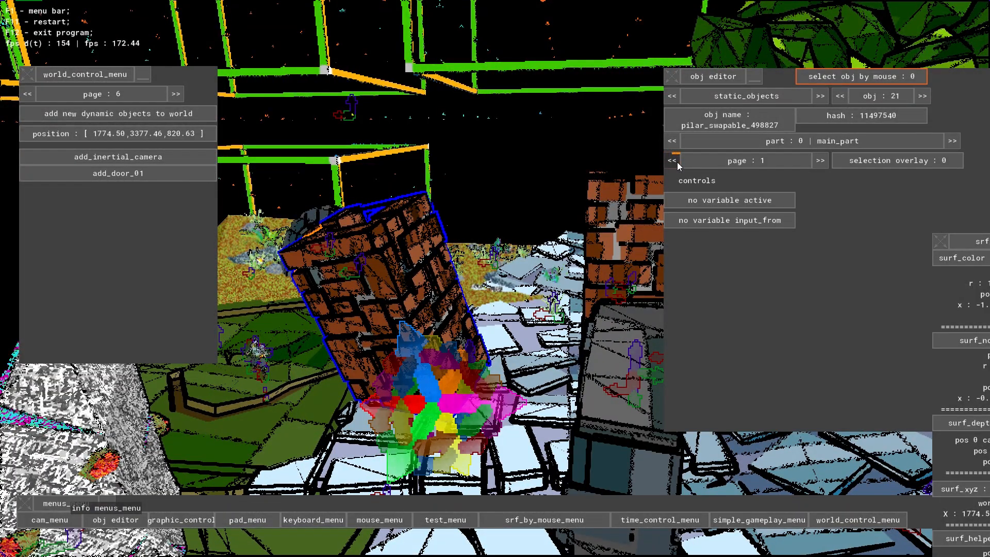
{"action": "left_click", "coordinate": [677, 162]}
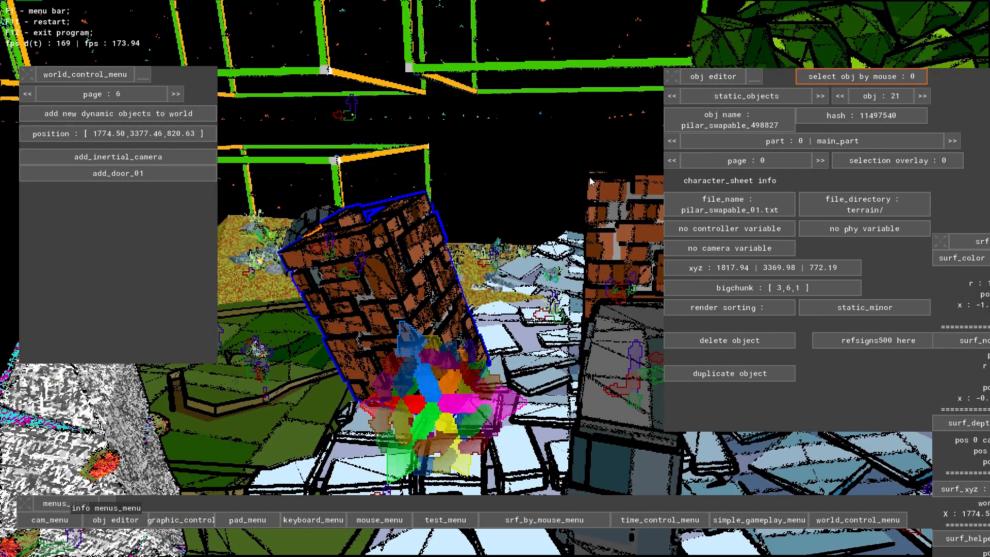
{"action": "left_click", "coordinate": [676, 161]}
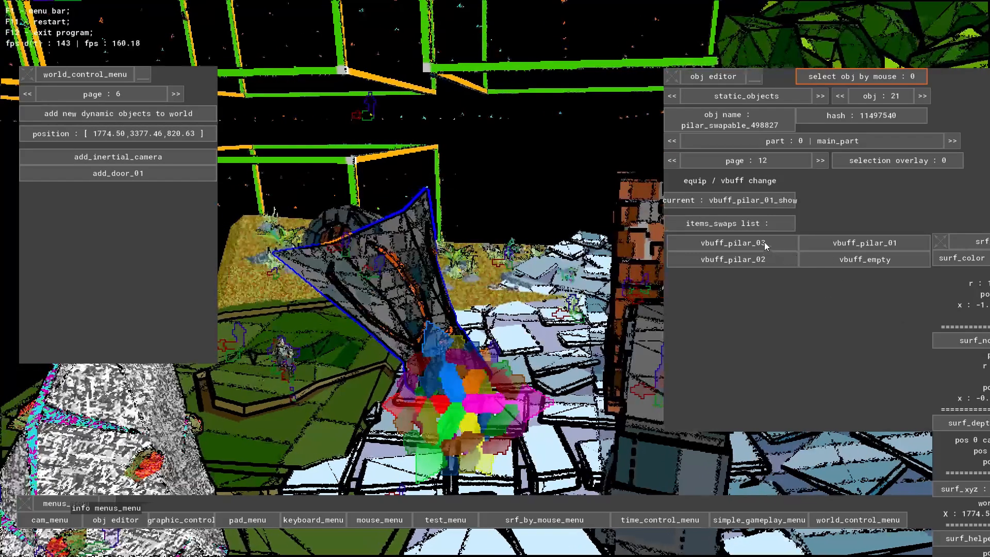
{"action": "left_click", "coordinate": [763, 244]}
{"action": "left_click", "coordinate": [757, 260]}
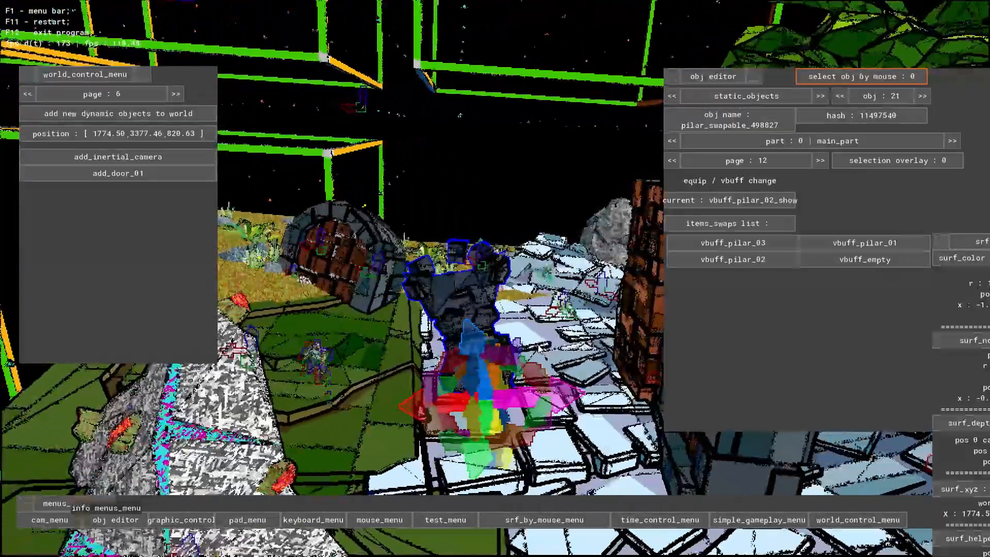
- Return to the pillar copy's part animation settings and adjust the dark stone pillar's placement with its gizmo
{"action": "right_click_drag", "start_coordinate": [547, 423], "coordinate": [556, 270]}
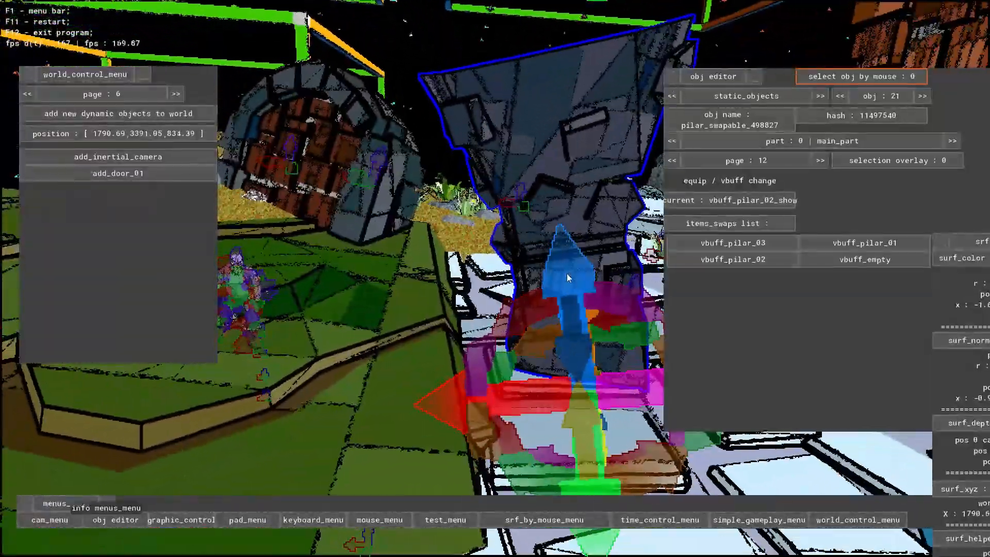
{"action": "left_click", "coordinate": [821, 160]}
{"action": "left_click", "coordinate": [820, 160]}
{"action": "left_click", "coordinate": [820, 161]}
{"action": "left_click", "coordinate": [820, 160]}
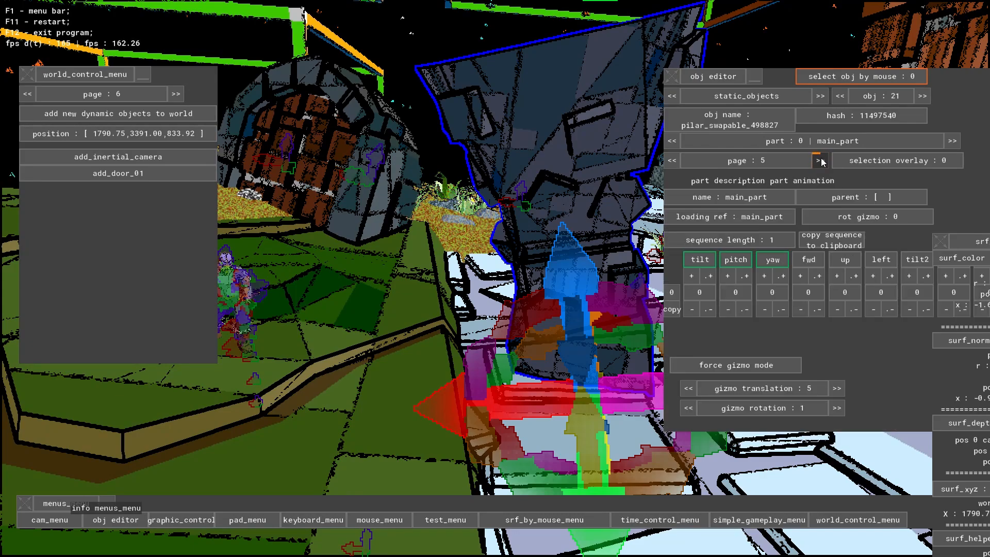
{"action": "left_click", "coordinate": [820, 161]}
{"action": "left_click", "coordinate": [672, 160]}
{"action": "key", "text": "d"}
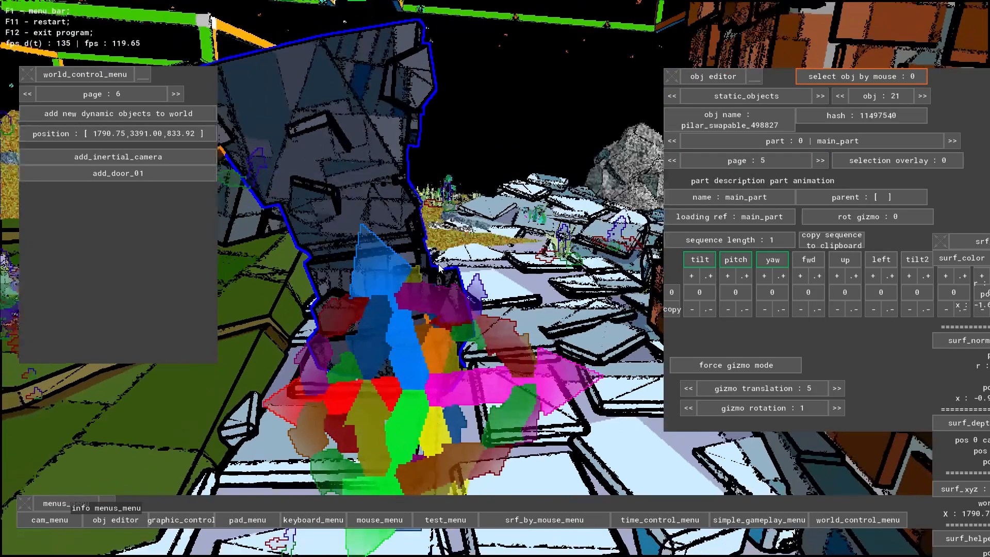
{"action": "left_click_drag", "start_coordinate": [388, 261], "coordinate": [379, 253]}
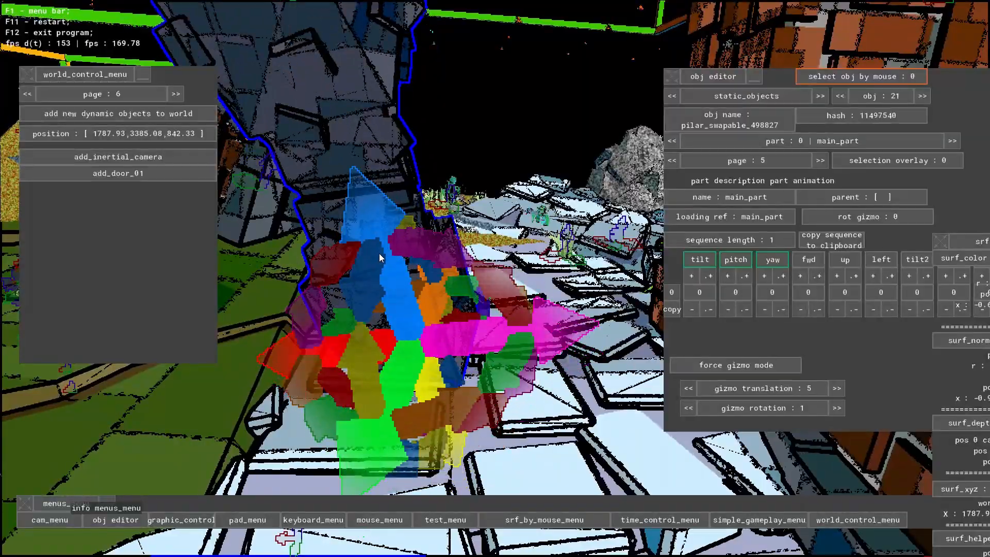
{"action": "key", "text": "s"}
{"action": "left_click_drag", "start_coordinate": [449, 348], "coordinate": [453, 378]}
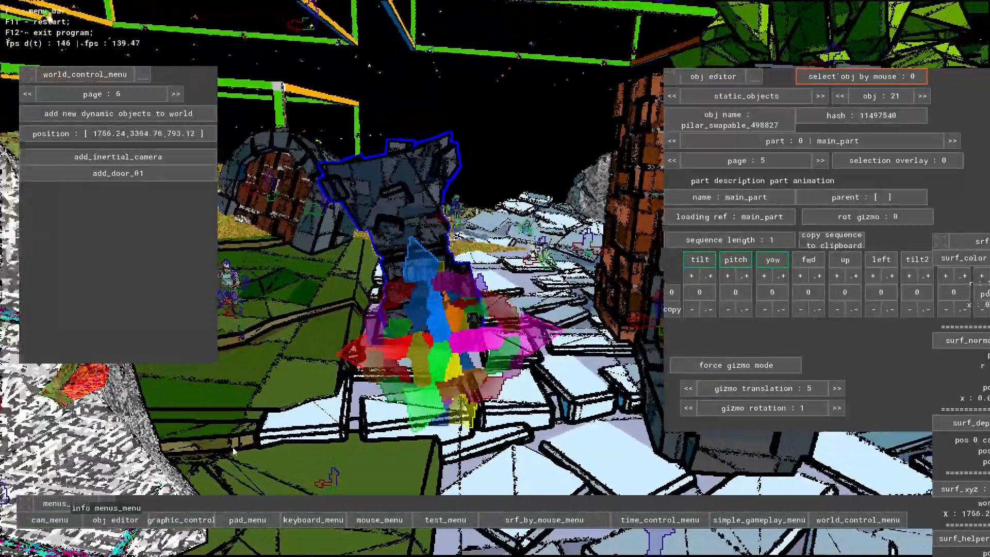
- Examine the swapped stone pillar and the surrounding grass and paving from a distance above the map
{"action": "key", "text": "d"}
{"action": "right_click_drag", "start_coordinate": [233, 451], "coordinate": [547, 236]}
{"action": "key", "text": "s"}
{"action": "key", "text": "w"}
{"action": "key", "text": "w"}
{"action": "key", "text": "d"}
{"action": "key", "text": "s"}
{"action": "key", "text": "a"}
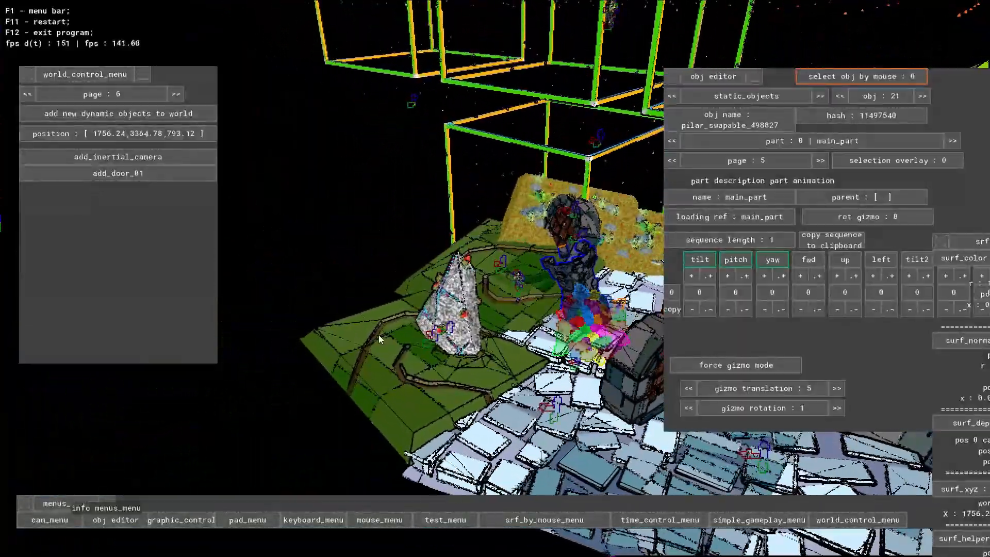
- Switch the world control menu to the page for adding new static objects
{"action": "key", "text": "w"}
{"action": "key", "text": "s"}
{"action": "key", "text": "d"}
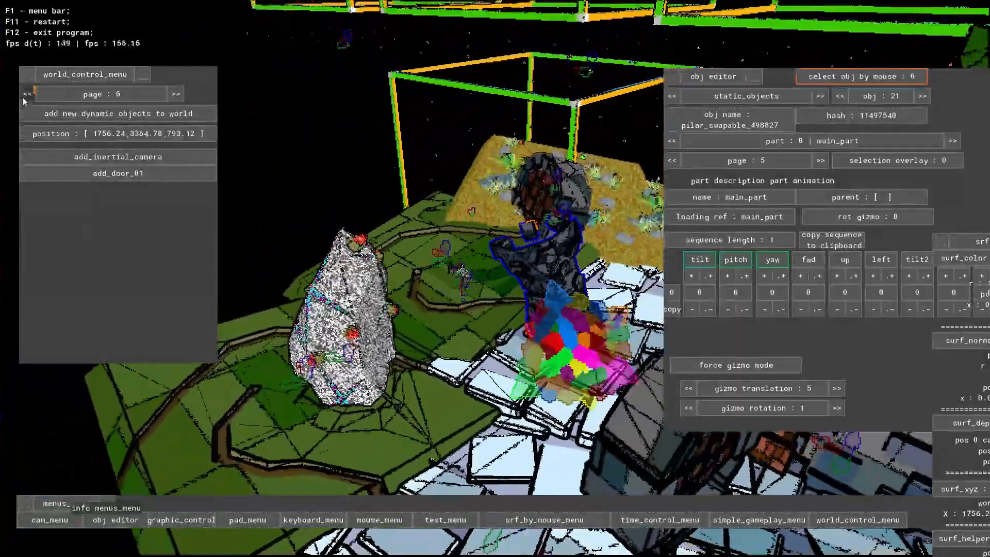
{"action": "left_click", "coordinate": [26, 94]}
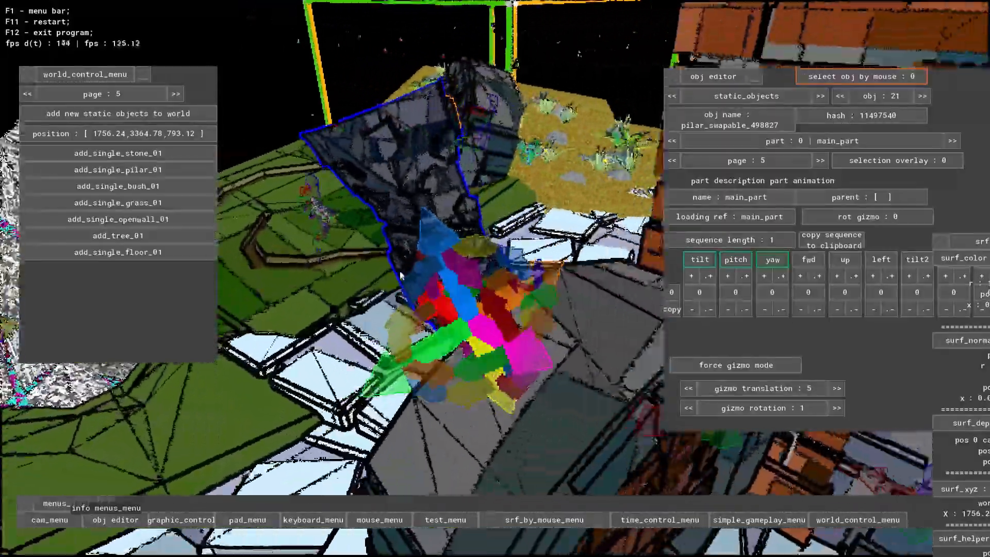
- Fly around the map to examine the placed pillars, arched doors, walls, tree, stones and plant-covered sand patch
{"action": "key", "text": "s"}
{"action": "key", "text": "a"}
{"action": "key", "text": "w"}
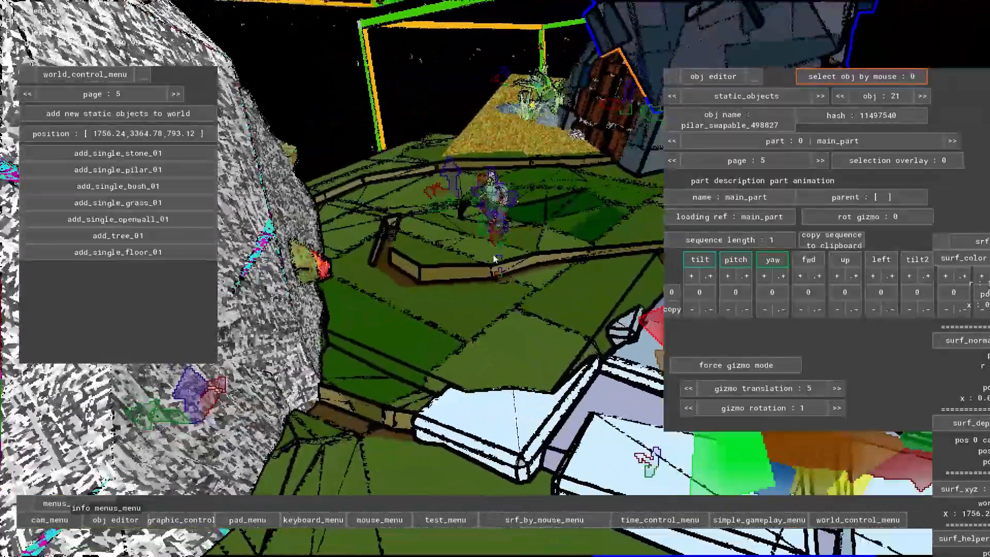
{"action": "key", "text": "s"}
{"action": "key", "text": "d"}
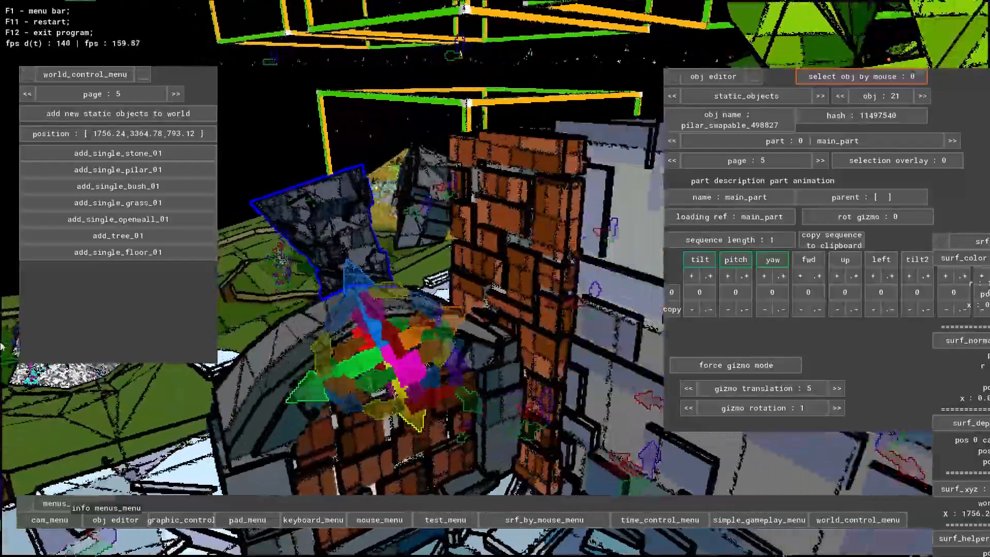
{"action": "key", "text": "d"}
{"action": "key", "text": "s"}
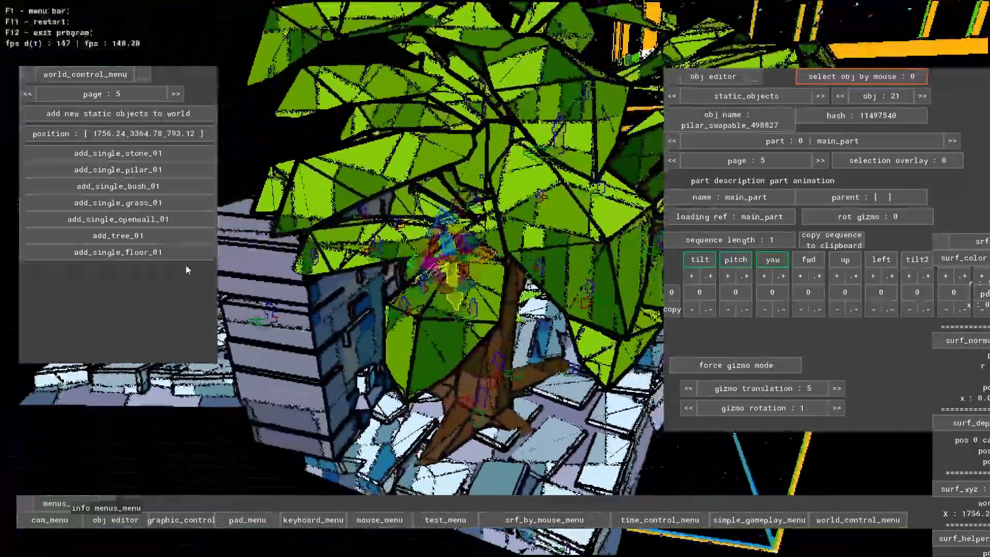
{"action": "key", "text": "w"}
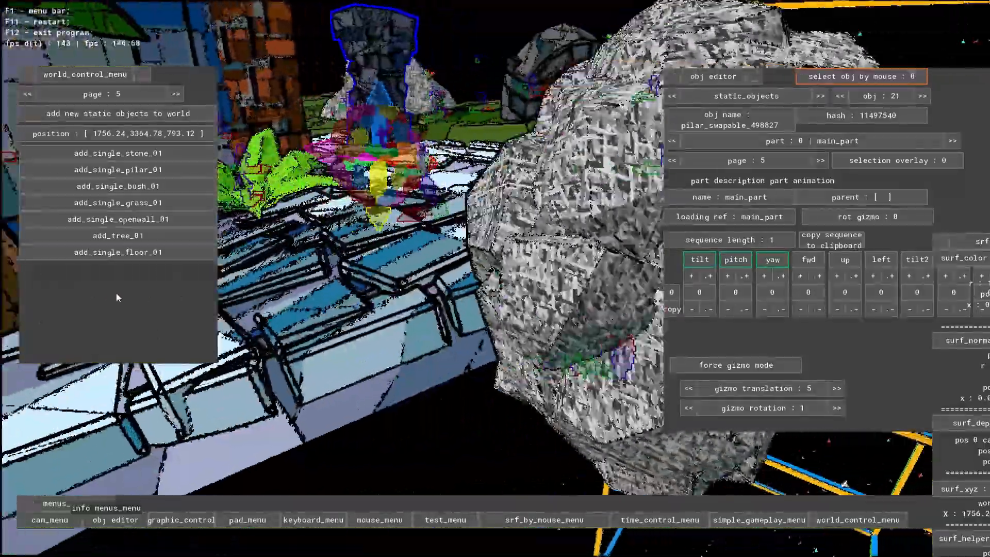
{"action": "key", "text": "d"}
{"action": "key", "text": "space"}
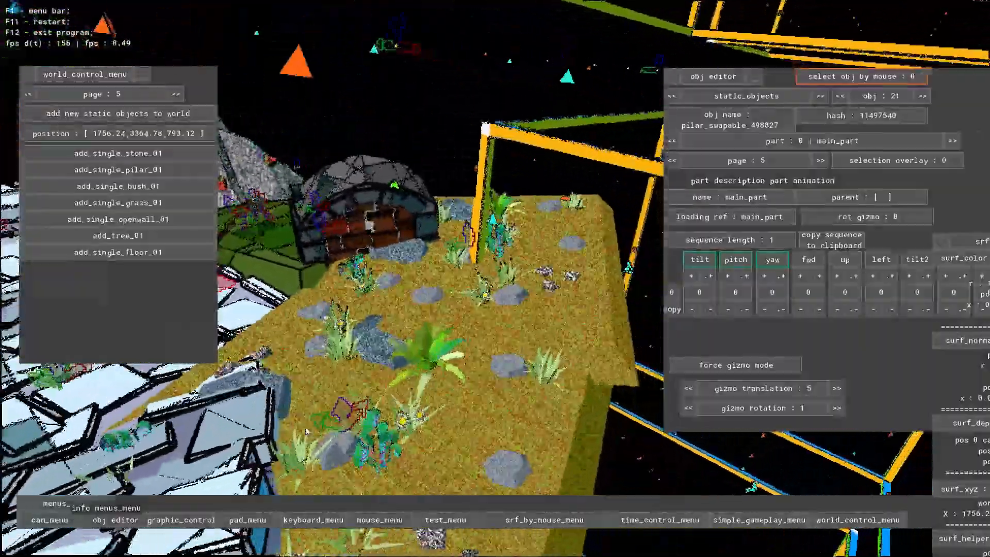
{"action": "key", "text": "a"}
{"action": "key", "text": "d"}
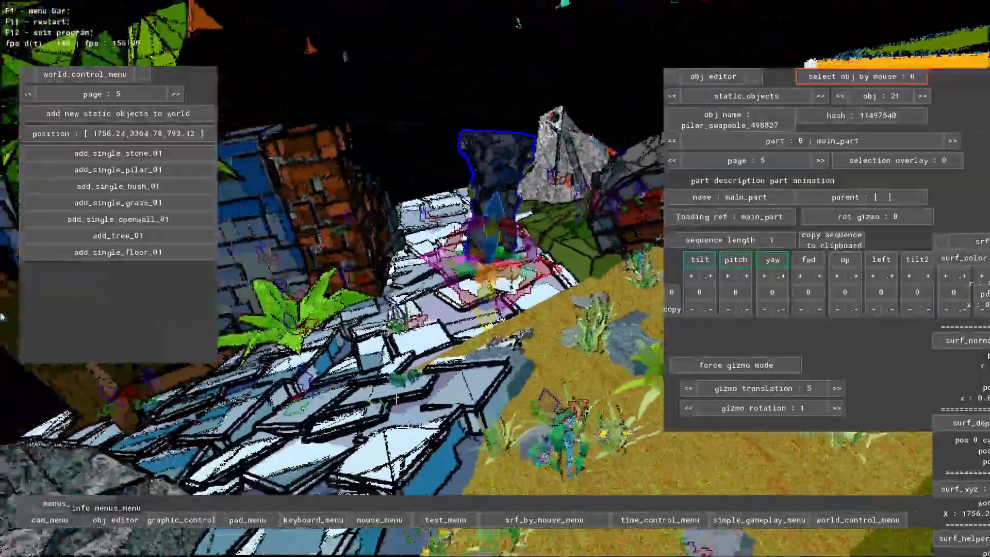
{"action": "key", "text": "a"}
{"action": "key", "text": "w"}
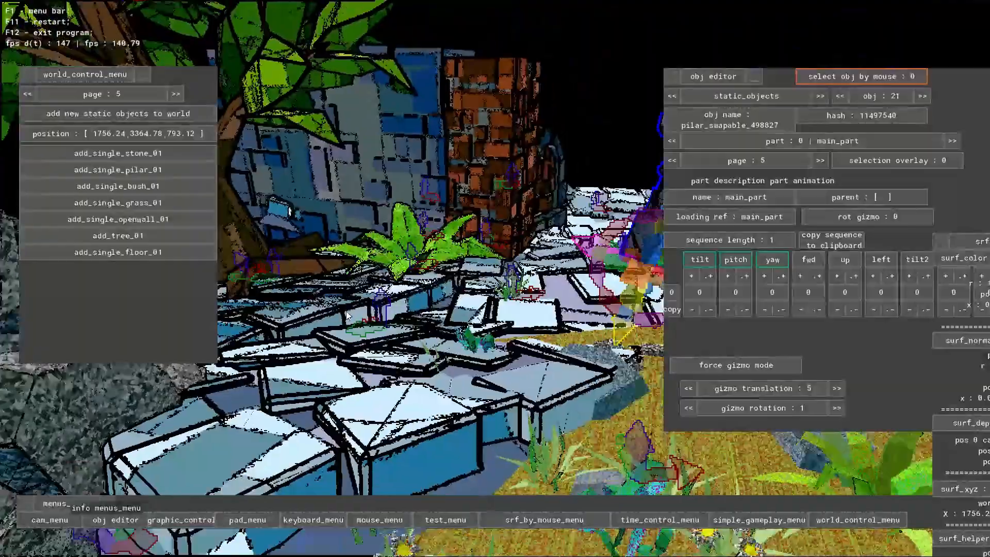
{"action": "key", "text": "d"}
{"action": "key", "text": "a"}
{"action": "key", "text": "d"}
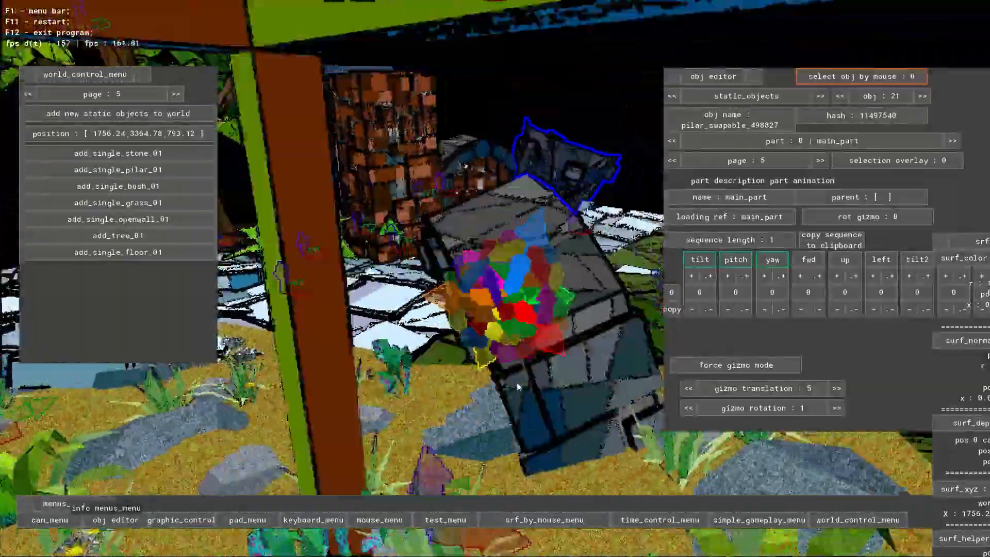
{"action": "key", "text": "d"}
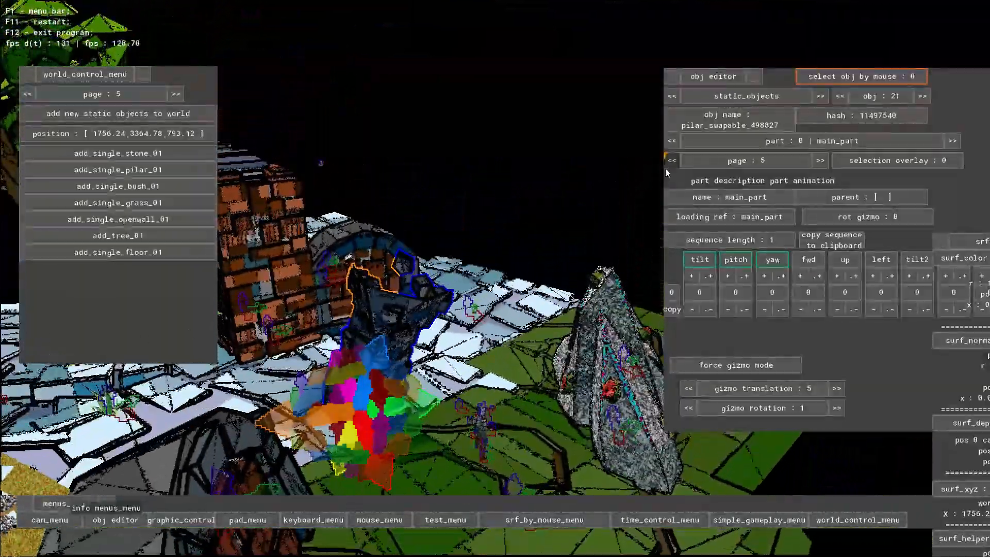
{"action": "key", "text": "a"}
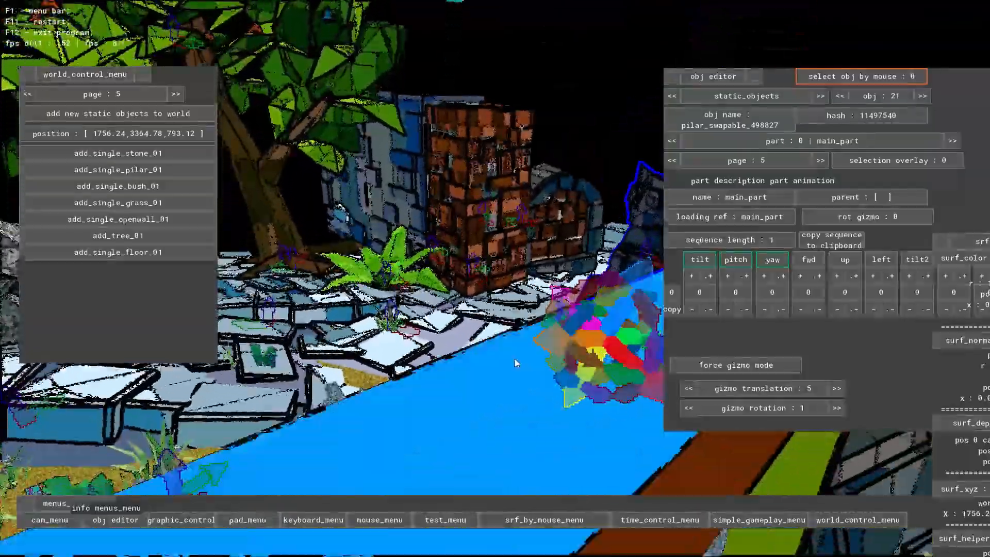
{"action": "key", "text": "w"}
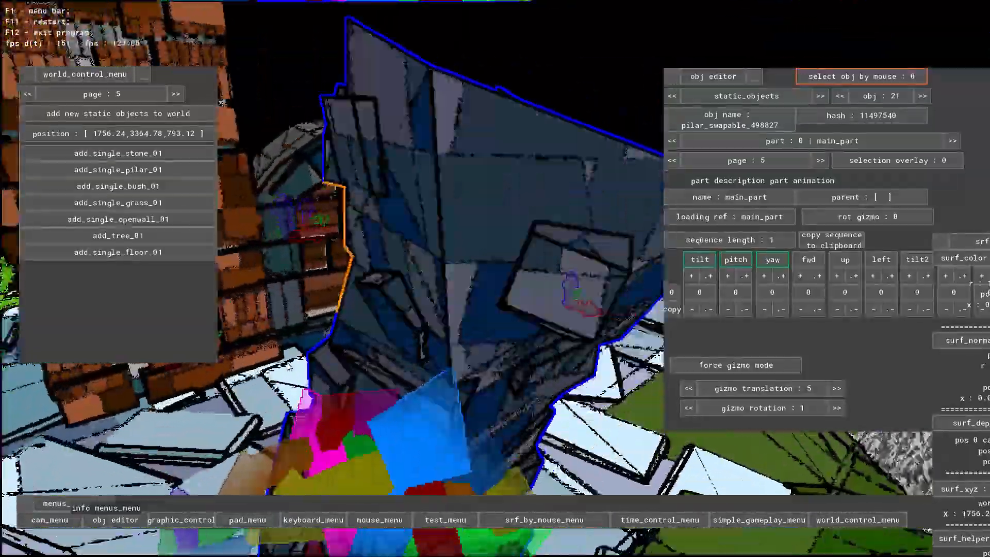
{"action": "key", "text": "s"}
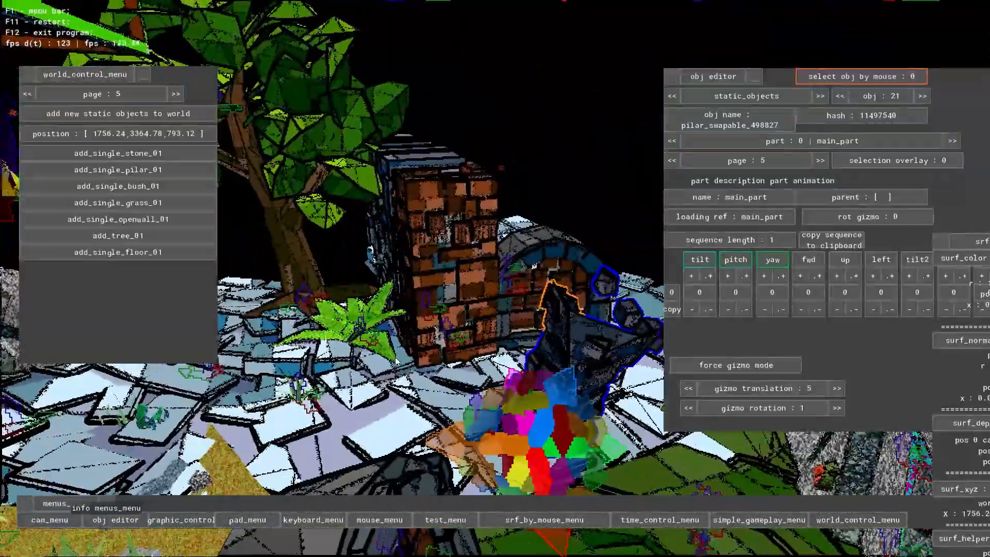
- Examine the brick pillar, the outlined dark stone pillar and the paving around them from close range
{"action": "key", "text": "a"}
{"action": "mouse_move", "coordinate": [396, 361]}
{"action": "right_mouse_down"}
{"action": "mouse_move", "coordinate": [525, 389]}
{"action": "mouse_move", "coordinate": [408, 346]}
{"action": "right_mouse_up"}
{"action": "key", "text": "d"}
{"action": "key", "text": "a"}
{"action": "right_click_drag", "start_coordinate": [533, 361], "coordinate": [541, 280]}
{"action": "key", "text": "a"}
{"action": "key", "text": "s"}
{"action": "key", "text": "w"}
{"action": "key", "text": "d"}
{"action": "key", "text": "a"}
{"action": "key", "text": "w"}
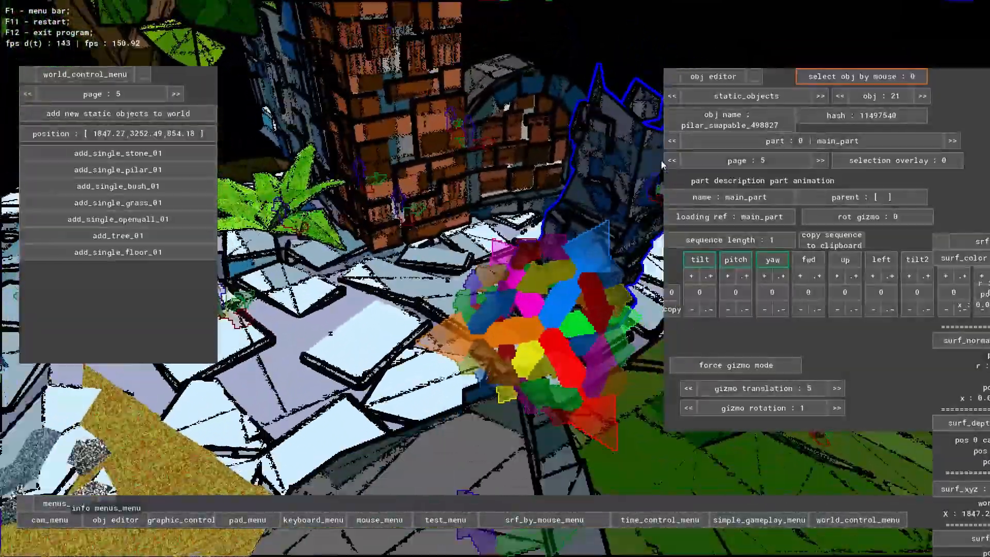
- Delete the dark stone pillar copy pilar_swapable_498827 from its character sheet info page
{"action": "left_click", "coordinate": [671, 160]}
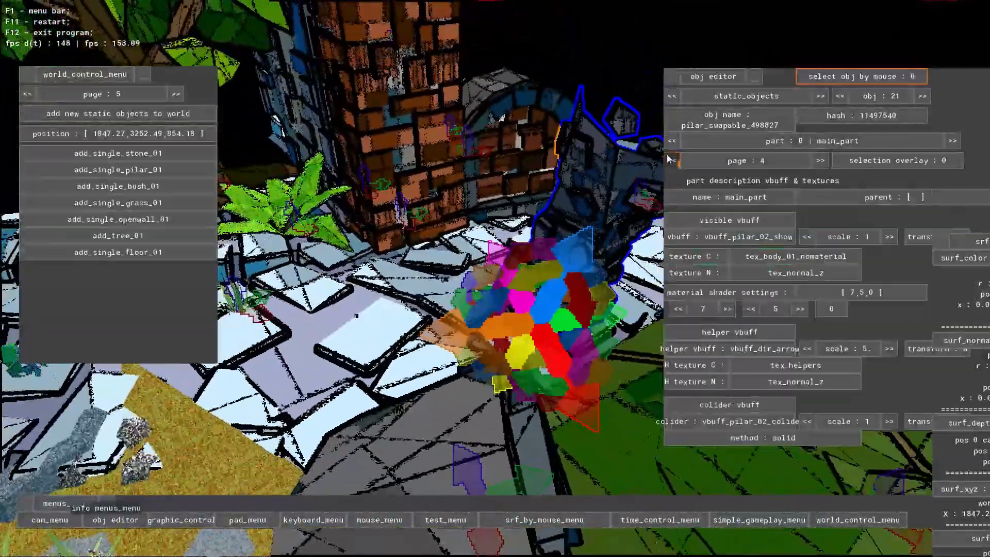
{"action": "left_click", "coordinate": [671, 160]}
{"action": "left_click", "coordinate": [672, 160]}
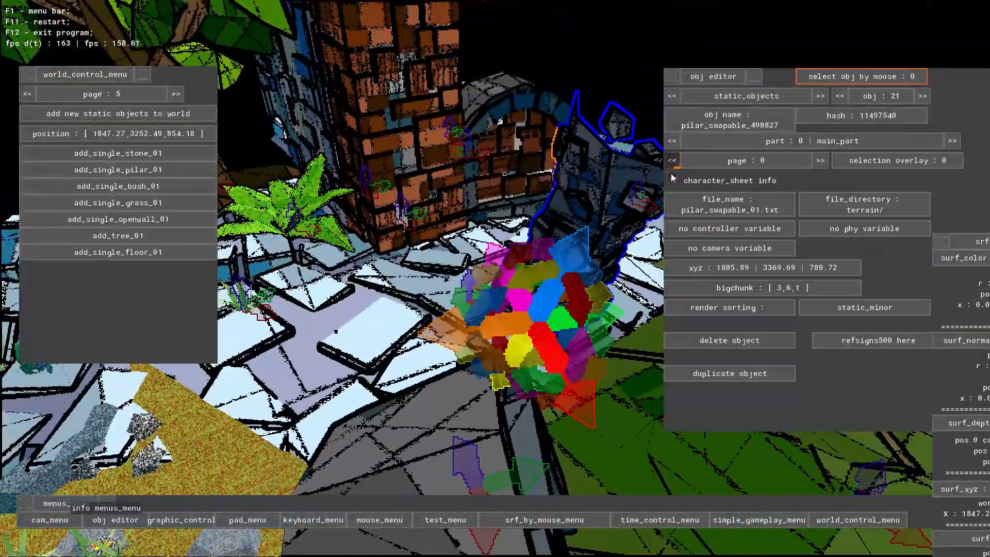
{"action": "left_click", "coordinate": [730, 342]}
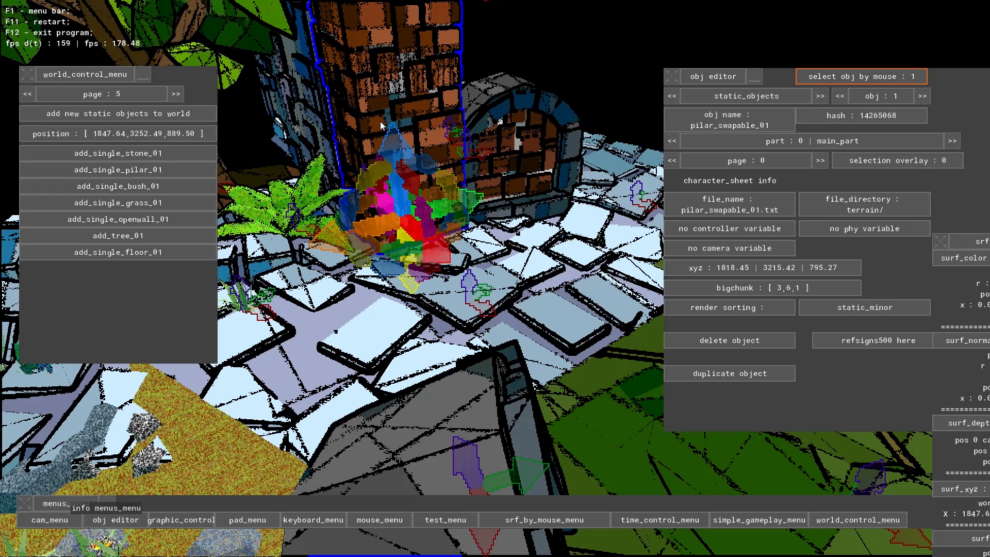
- Try to duplicate the brick pillar pilar_swapable_01 and move it with its gizmo
{"action": "left_click", "coordinate": [722, 374]}
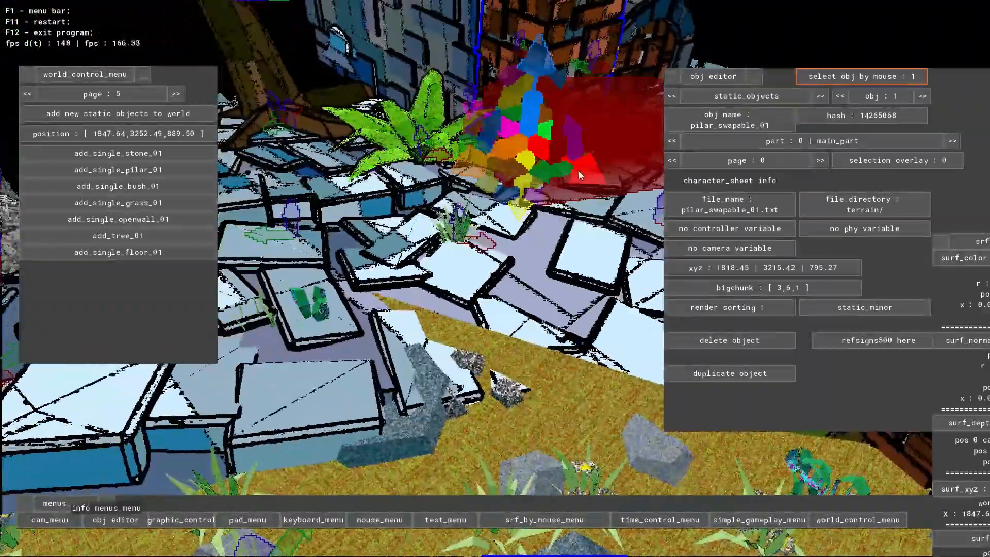
{"action": "left_click", "coordinate": [593, 181]}
{"action": "left_click", "coordinate": [593, 181]}
{"action": "left_click", "coordinate": [378, 82]}
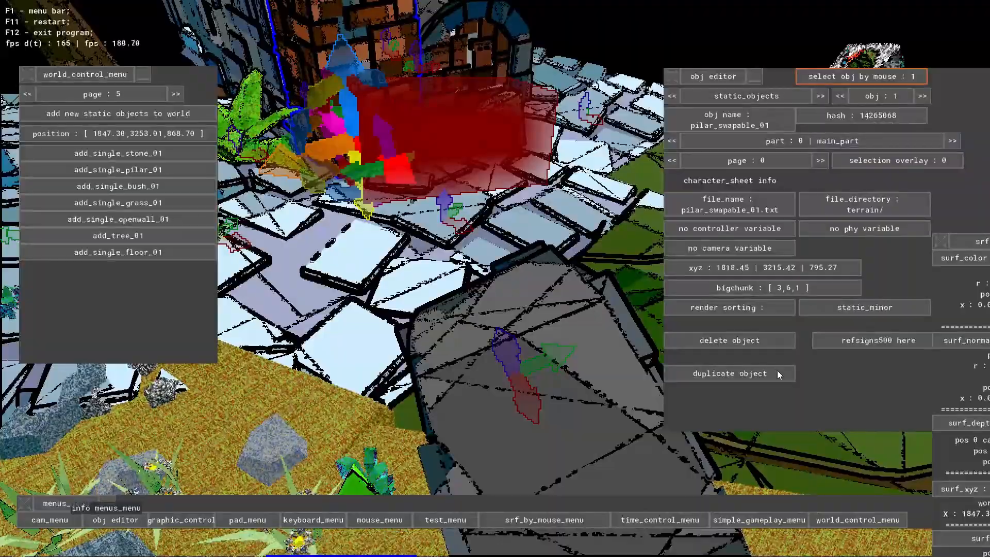
{"action": "key", "text": "s"}
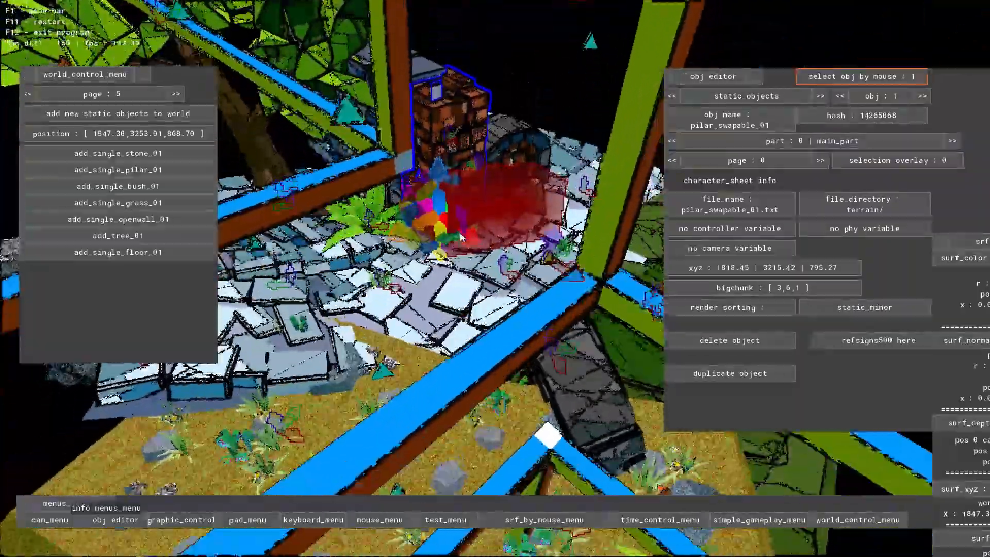
{"action": "key", "text": "w"}
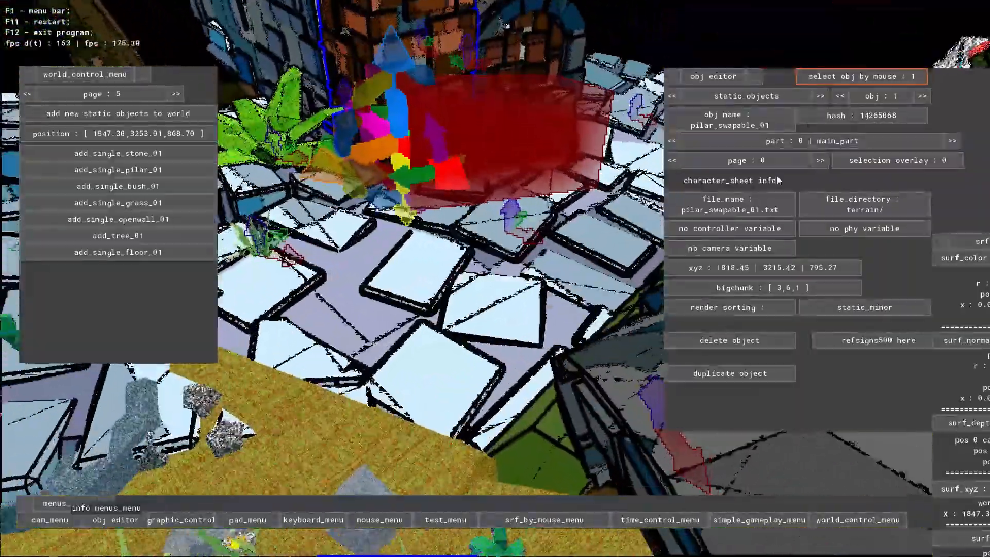
- Turn off object selection by mouse and open the brick pillar's part animation settings
{"action": "left_click", "coordinate": [849, 77]}
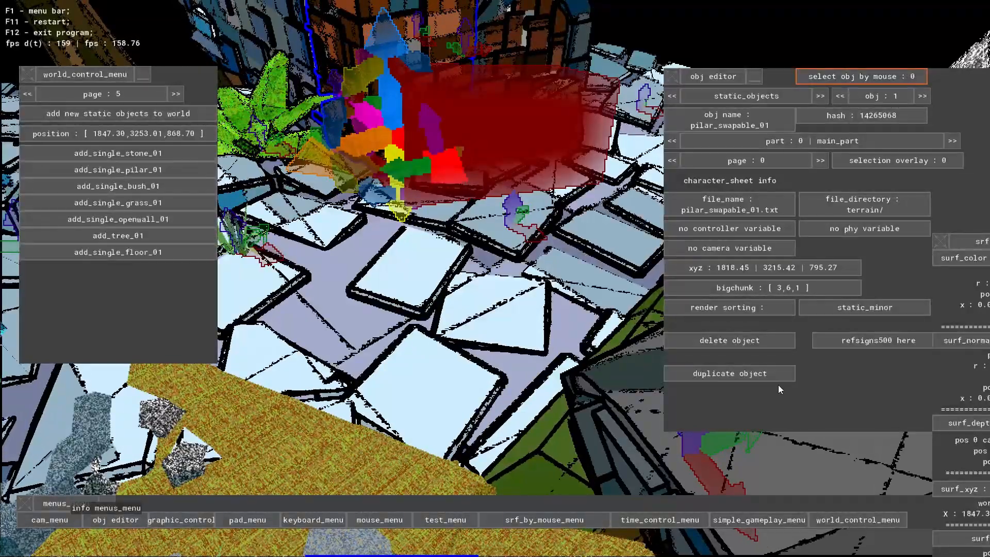
{"action": "left_click", "coordinate": [819, 160]}
{"action": "left_click", "coordinate": [821, 161]}
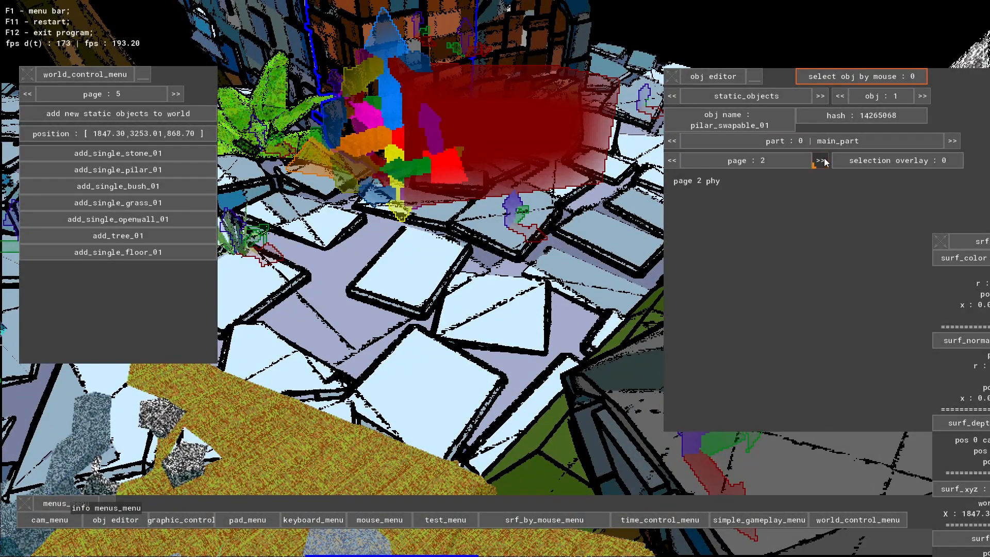
{"action": "left_click", "coordinate": [820, 160]}
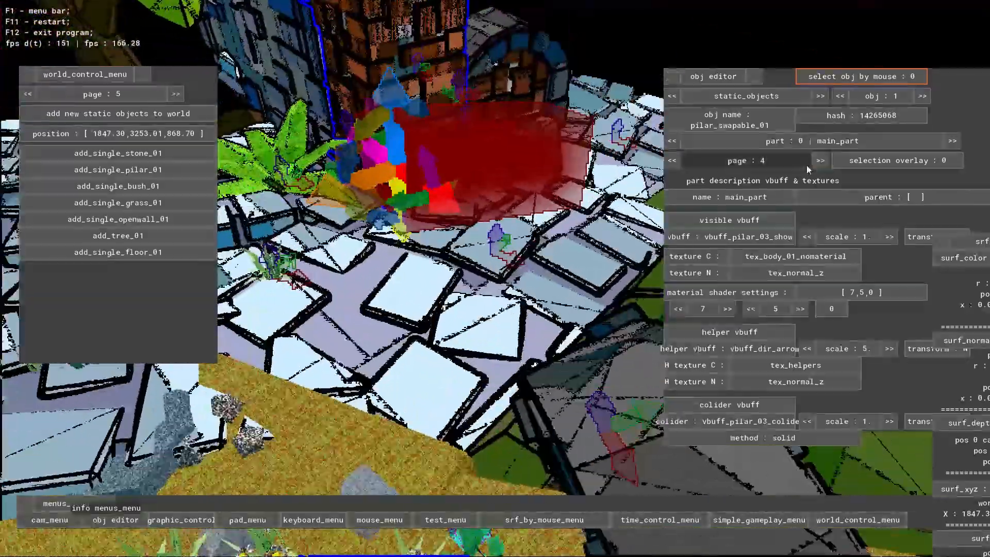
{"action": "left_click", "coordinate": [820, 161]}
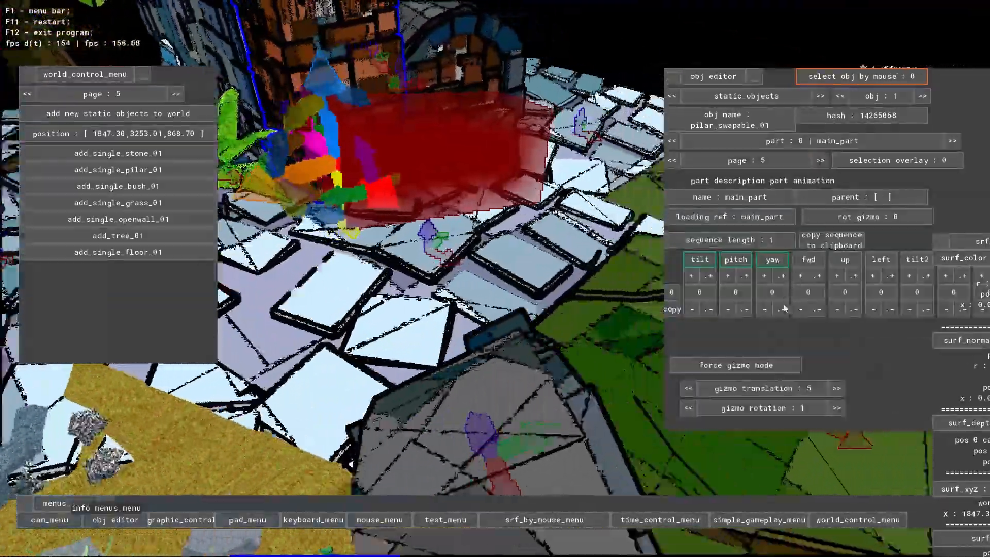
- Move and rotate the brick pillar with its gizmo so it tilts over above the paving
{"action": "key", "text": "a"}
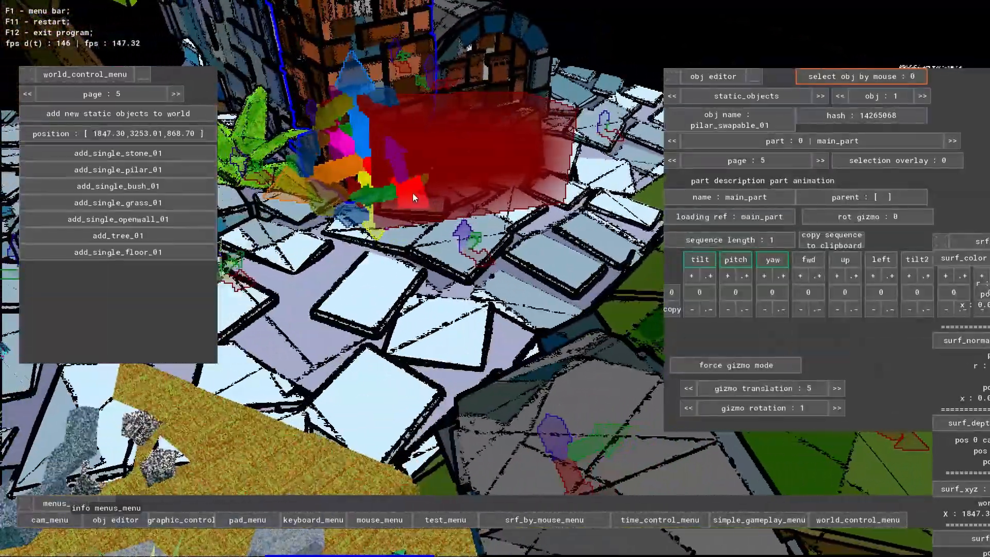
{"action": "key", "text": "w"}
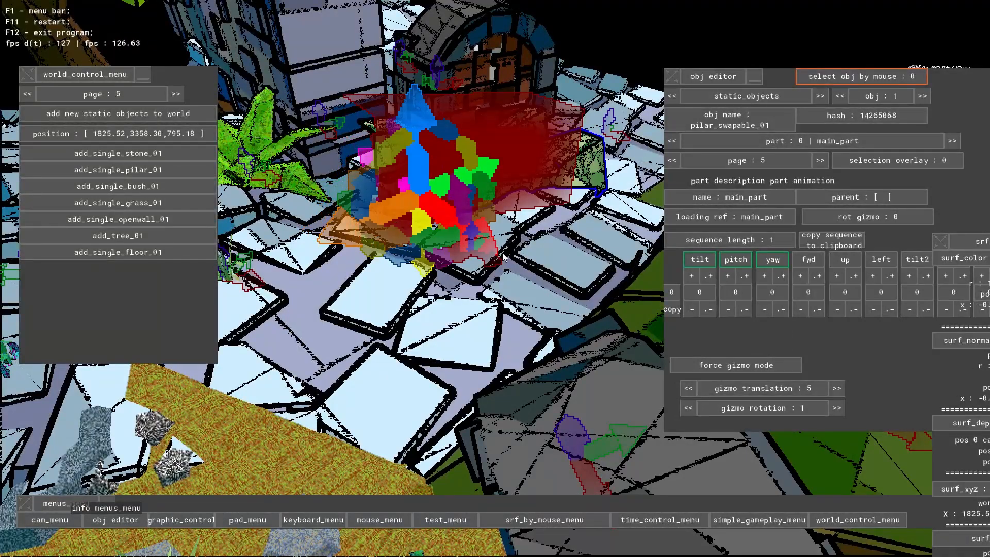
{"action": "key", "text": "s"}
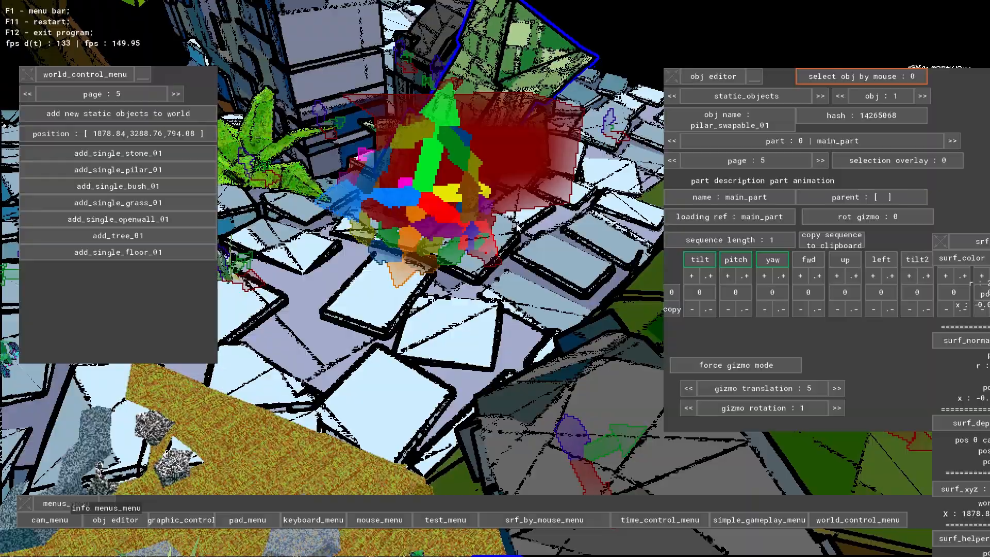
{"action": "middle_click_drag", "start_coordinate": [517, 227], "coordinate": [230, 314]}
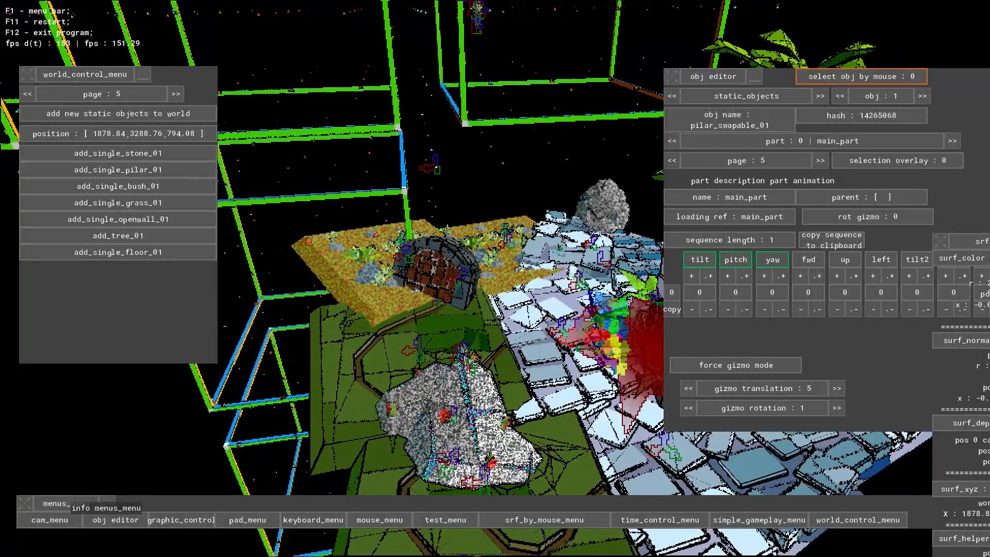
- Look through the world control menu's pages for dynamic objects, world functions and map save / load settings
{"action": "left_click", "coordinate": [177, 94]}
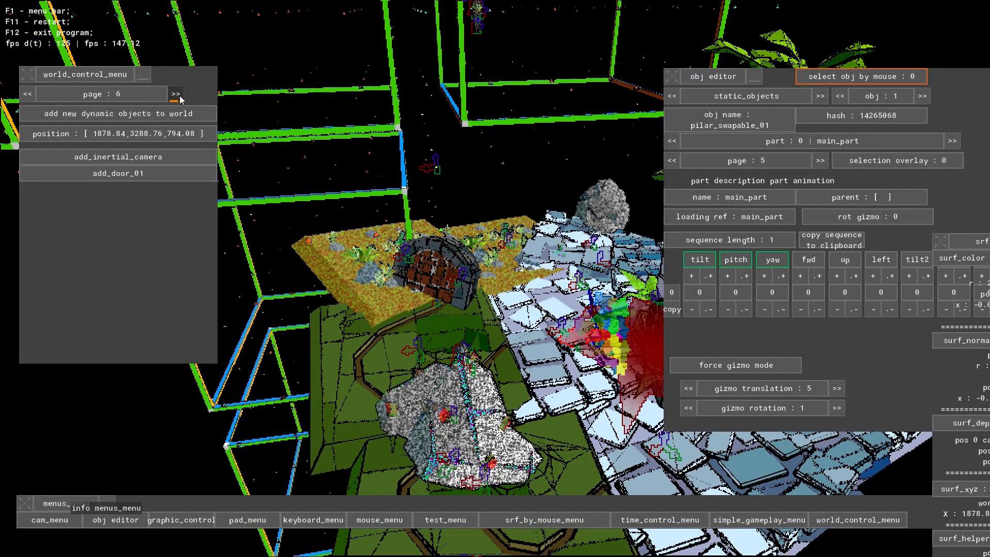
{"action": "left_click", "coordinate": [175, 94]}
{"action": "left_click", "coordinate": [176, 95]}
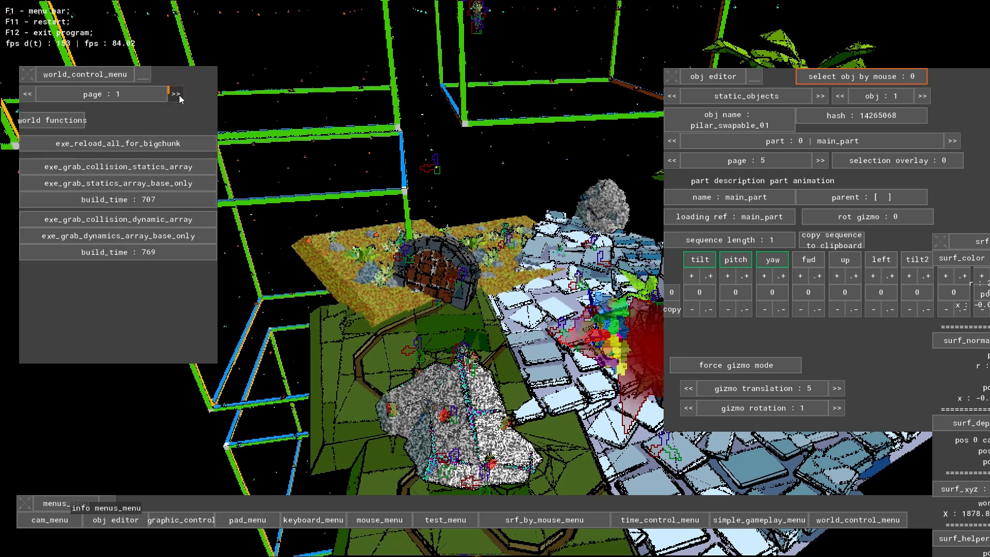
{"action": "left_click", "coordinate": [176, 94]}
{"action": "left_click", "coordinate": [28, 95]}
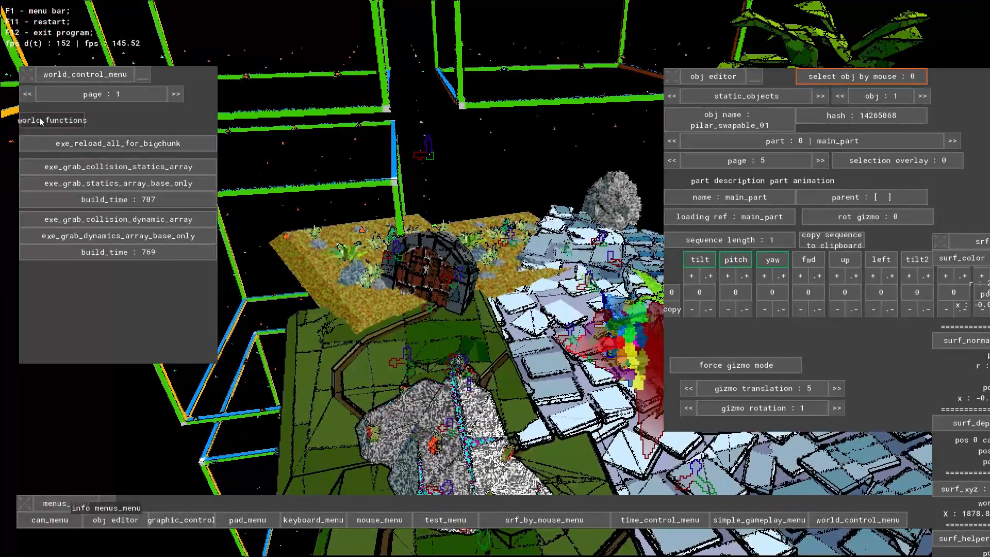
{"action": "left_click", "coordinate": [29, 94]}
{"action": "left_click", "coordinate": [30, 94]}
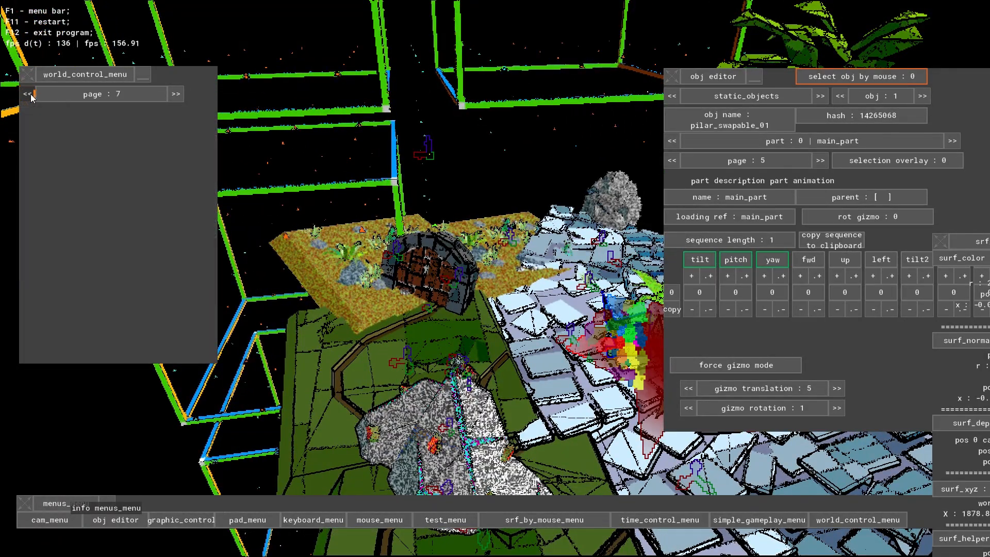
{"action": "left_click", "coordinate": [29, 95]}
{"action": "left_click", "coordinate": [29, 94]}
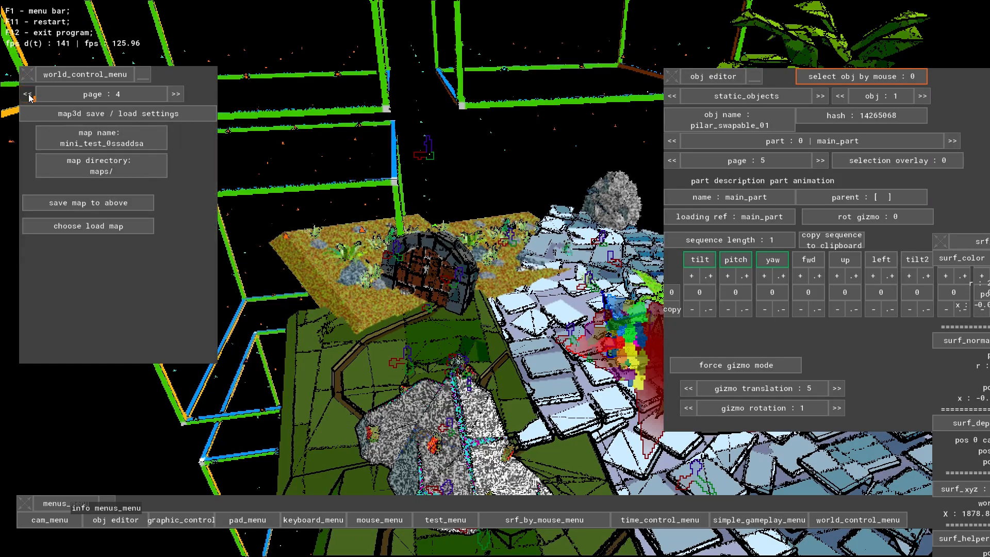
- Remove all refsigns500 markers from the world through the bigchunk settings
{"action": "left_click", "coordinate": [29, 94]}
{"action": "left_click", "coordinate": [29, 95]}
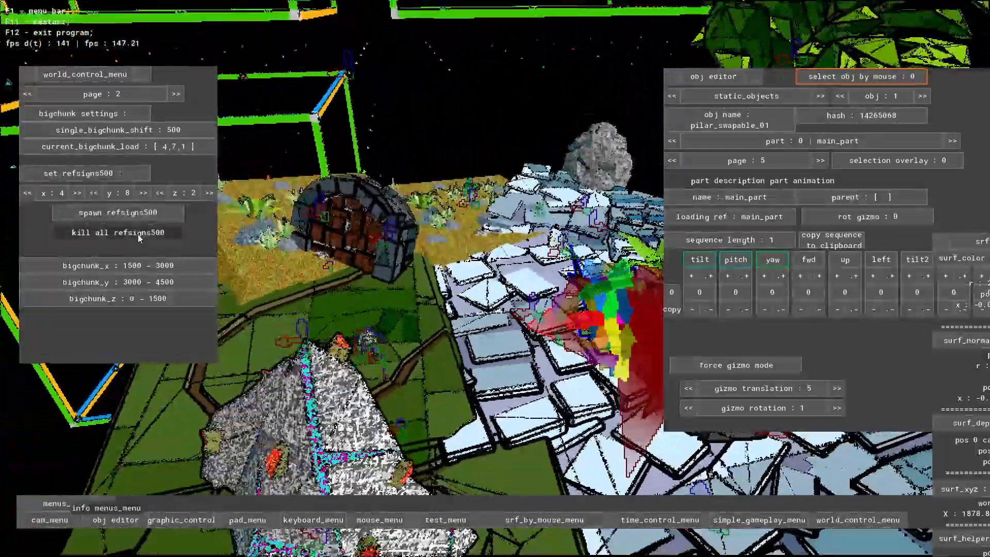
{"action": "left_click", "coordinate": [137, 233]}
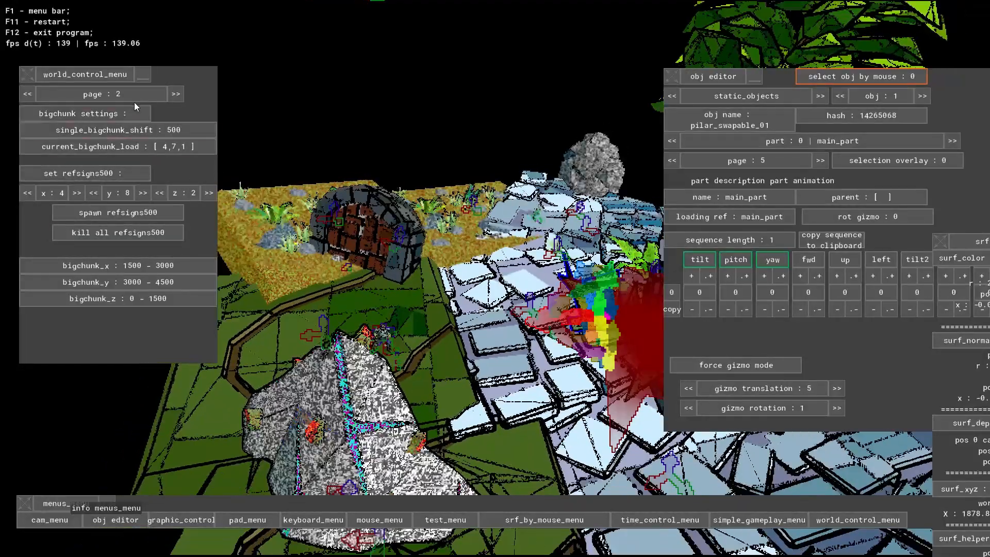
- Return the world control menu to its world functions page, and close that menu and the object editor
{"action": "left_click", "coordinate": [27, 94]}
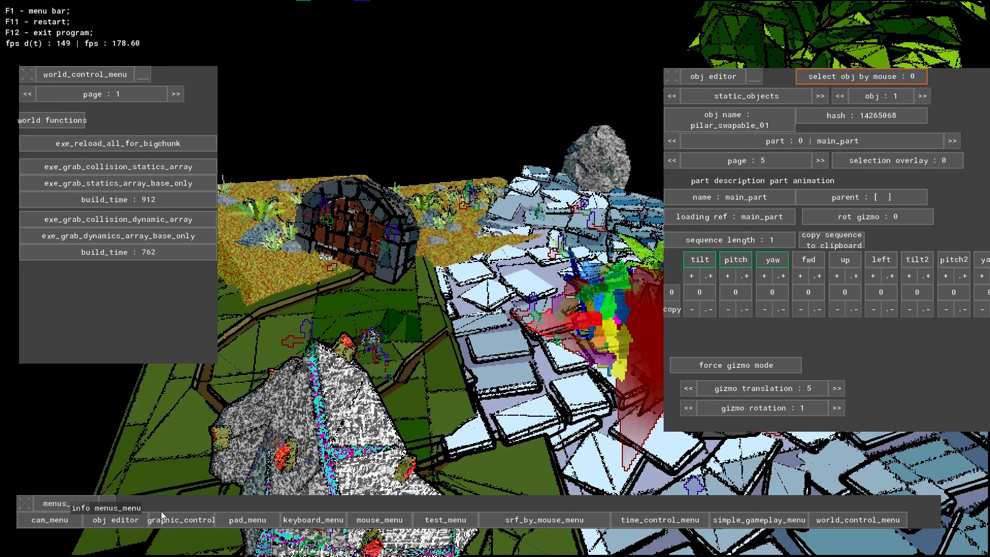
{"action": "left_click", "coordinate": [119, 517]}
{"action": "left_click", "coordinate": [851, 520]}
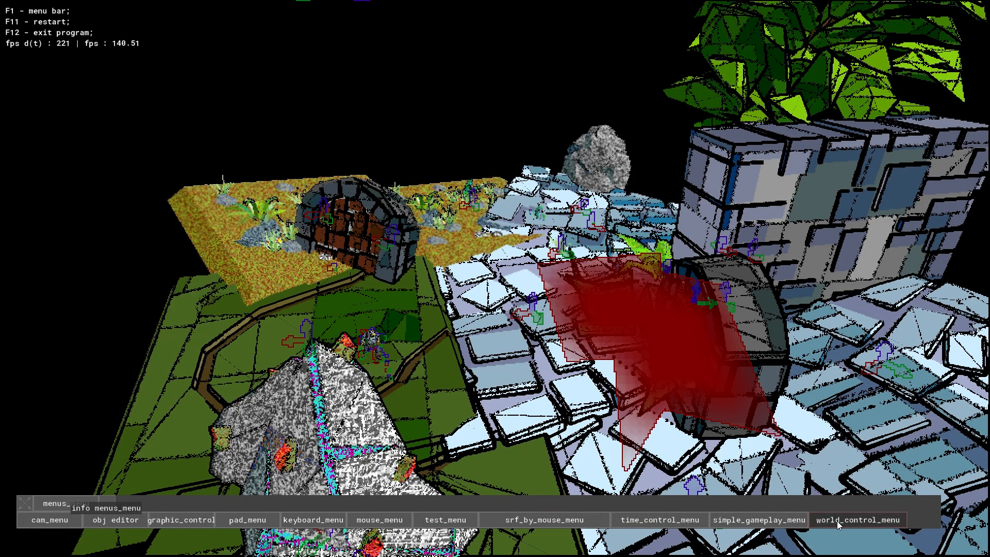
- Assign cam1 to hero_03 in the simple gameplay object list with the hero active, and close the list
{"action": "left_click", "coordinate": [763, 518]}
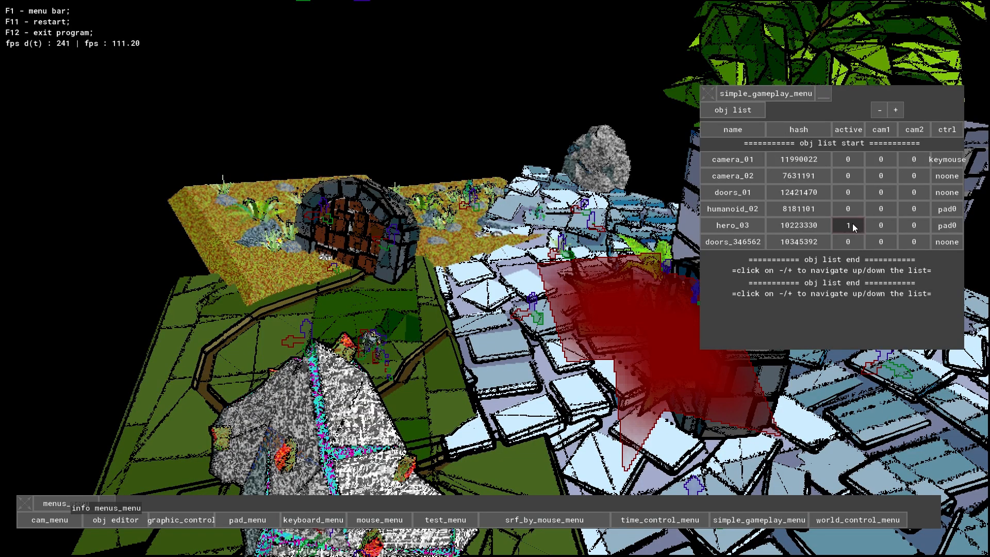
{"action": "left_click", "coordinate": [879, 226]}
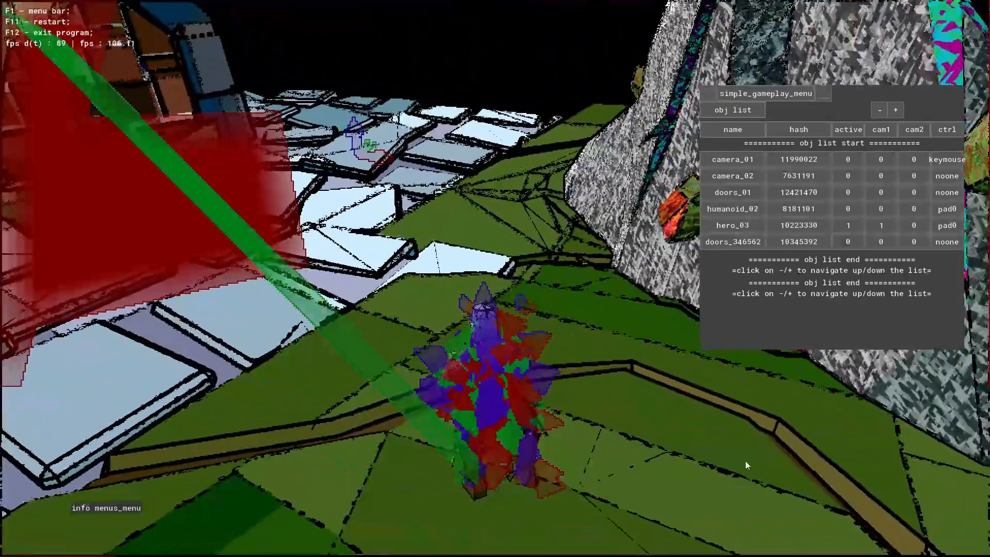
{"action": "key", "text": "F1"}
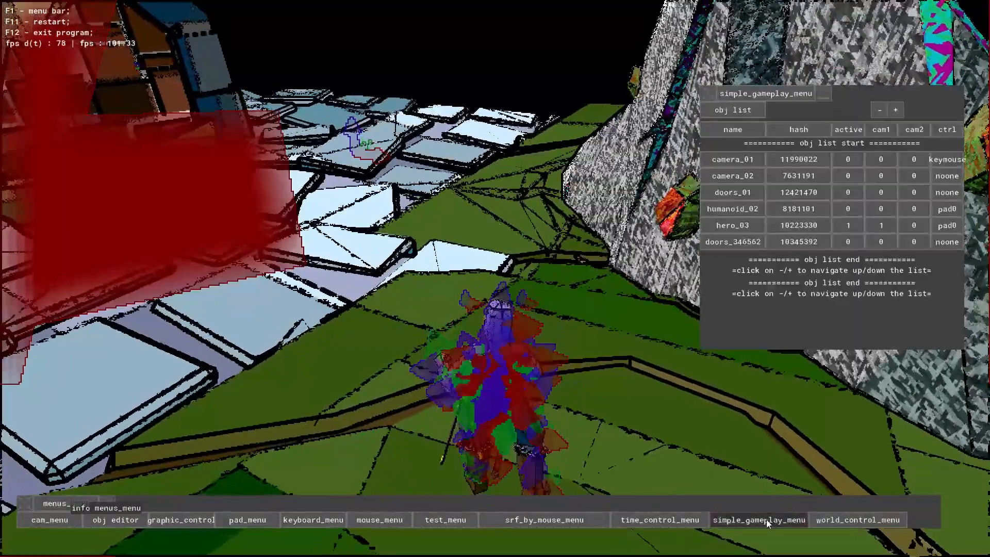
{"action": "left_click", "coordinate": [766, 519]}
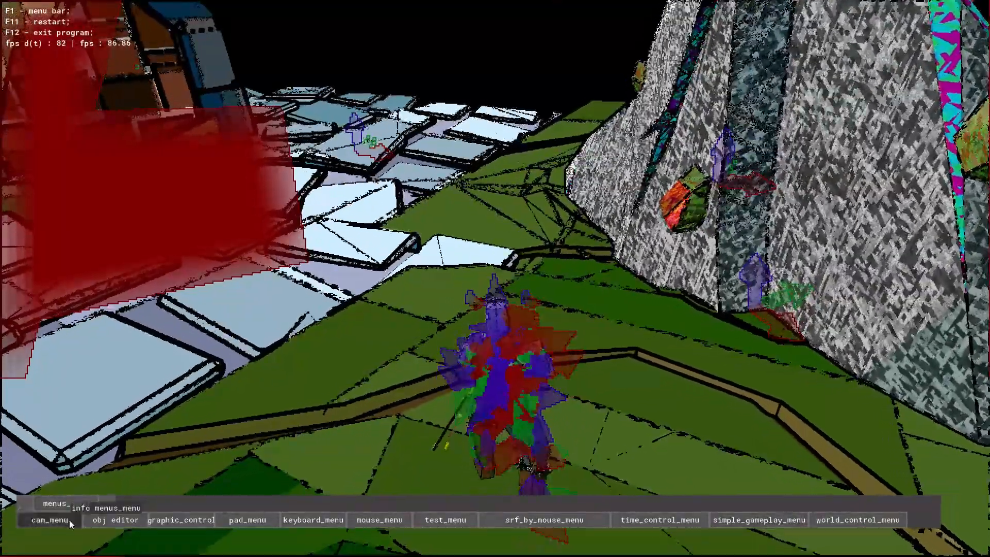
- Open the camera settings for cam 1 at the helpers shader page
{"action": "left_click", "coordinate": [69, 520]}
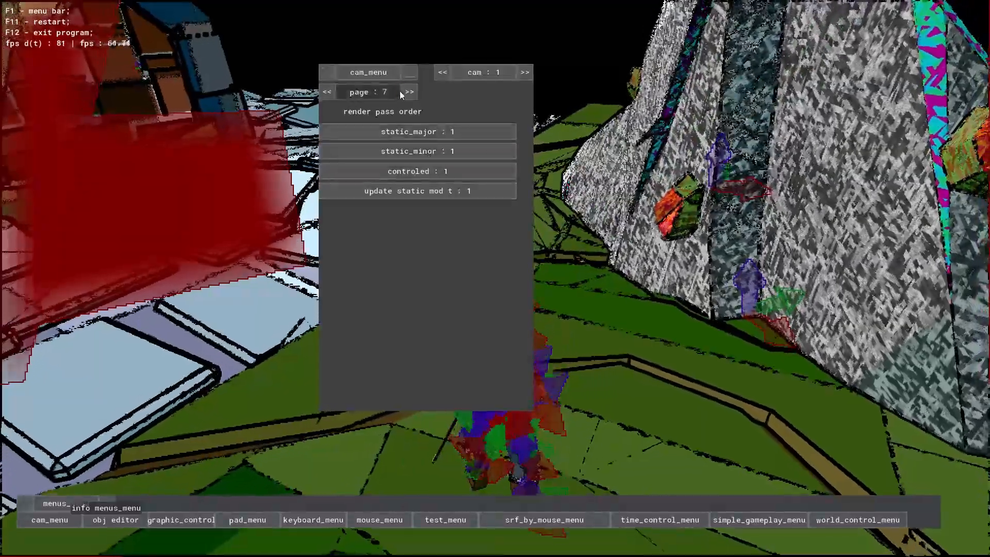
{"action": "left_click", "coordinate": [409, 92]}
{"action": "left_click", "coordinate": [409, 92]}
{"action": "left_click", "coordinate": [410, 92]}
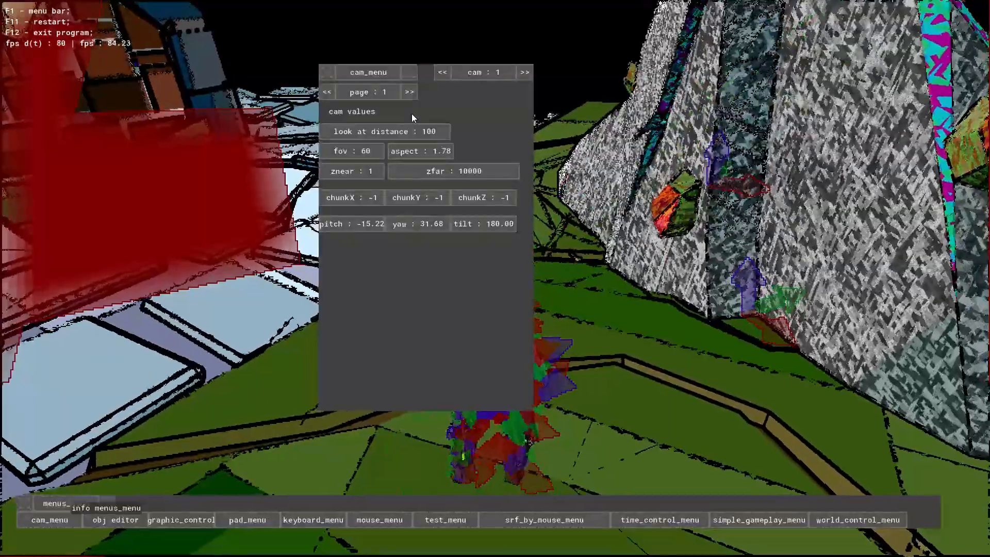
{"action": "left_click", "coordinate": [327, 93]}
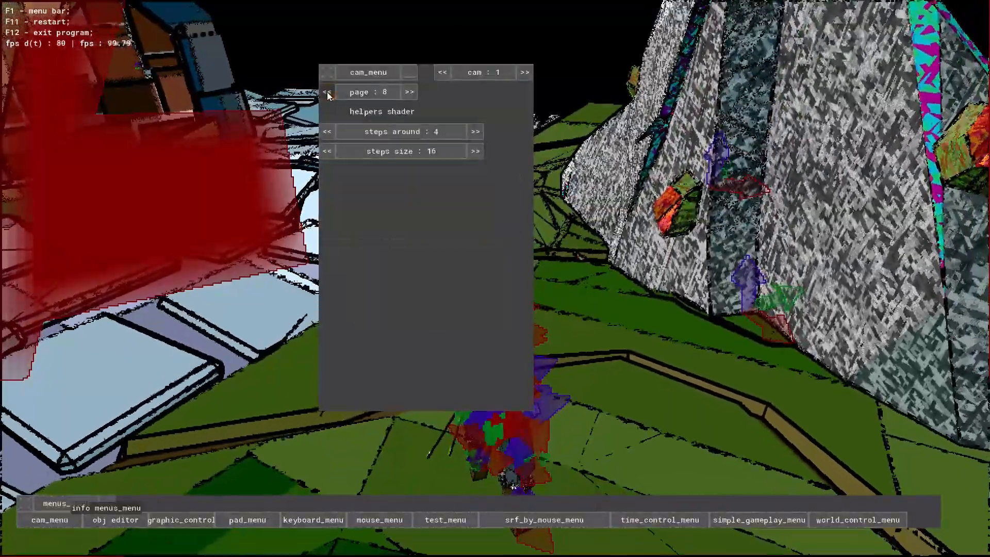
- Try helpers shader step sizes of 32 and 16, and set the step size to 1
{"action": "left_click", "coordinate": [473, 151]}
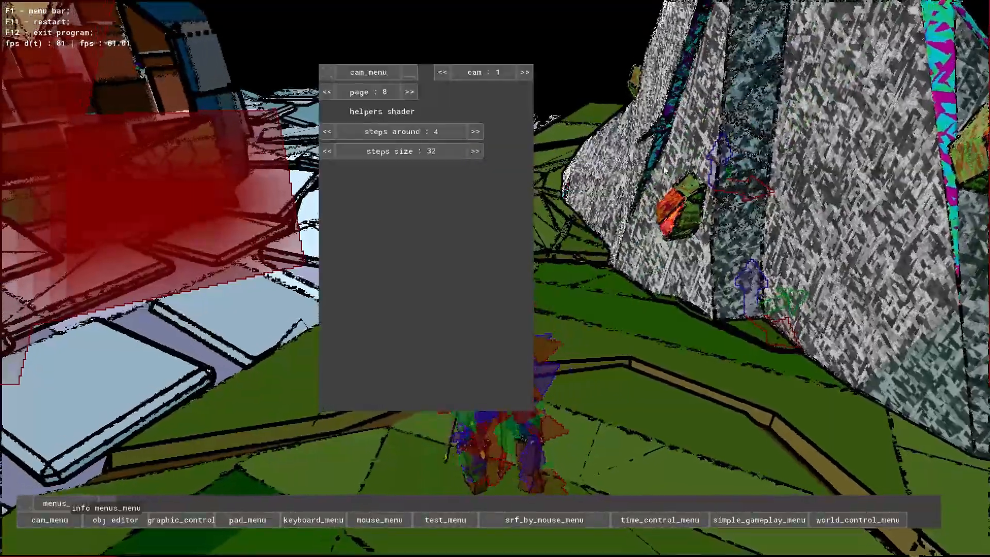
{"action": "left_click", "coordinate": [332, 151]}
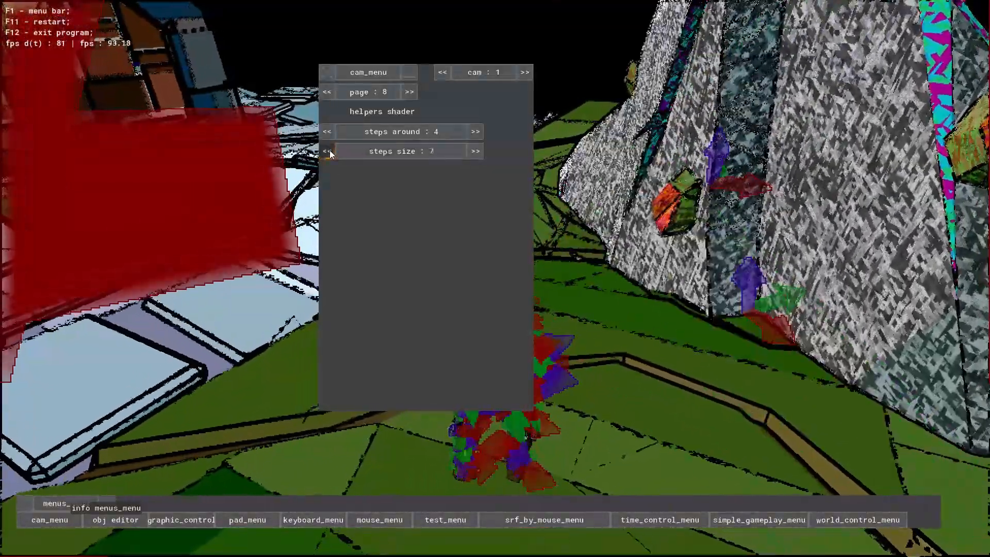
{"action": "left_click", "coordinate": [328, 151]}
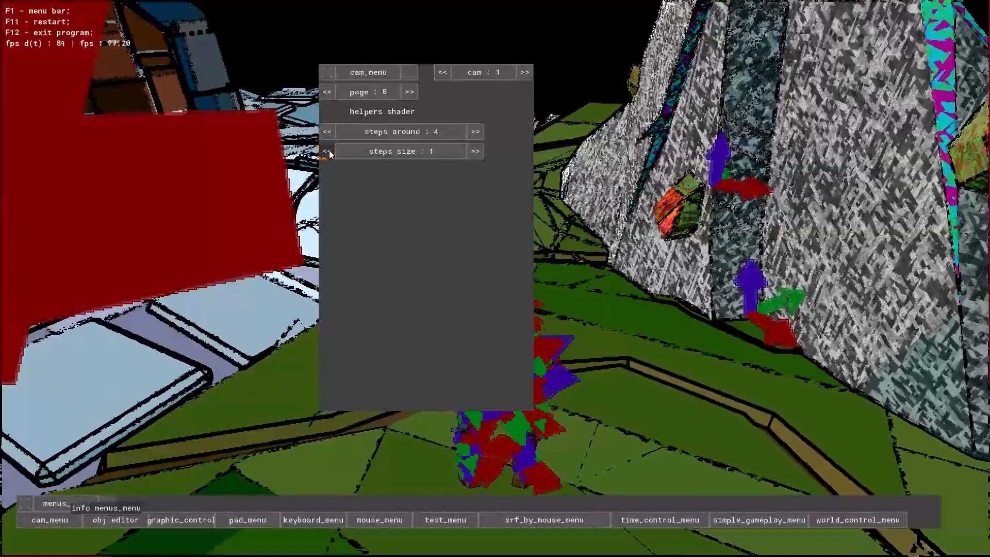
- Set cam 1's helpers shader step size to 16 and turn off show helpers in its old settings
{"action": "left_click", "coordinate": [438, 154]}
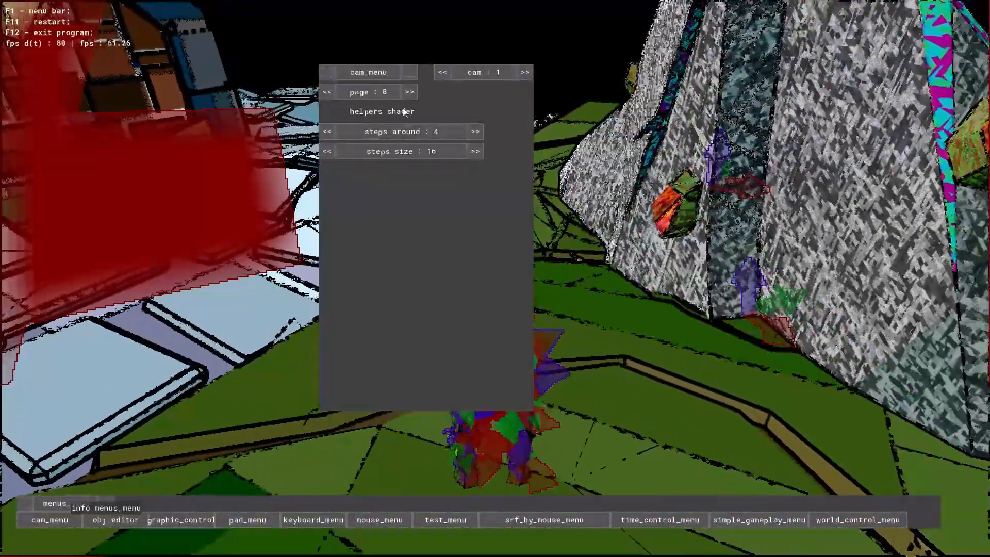
{"action": "left_click", "coordinate": [408, 94]}
{"action": "left_click", "coordinate": [408, 94]}
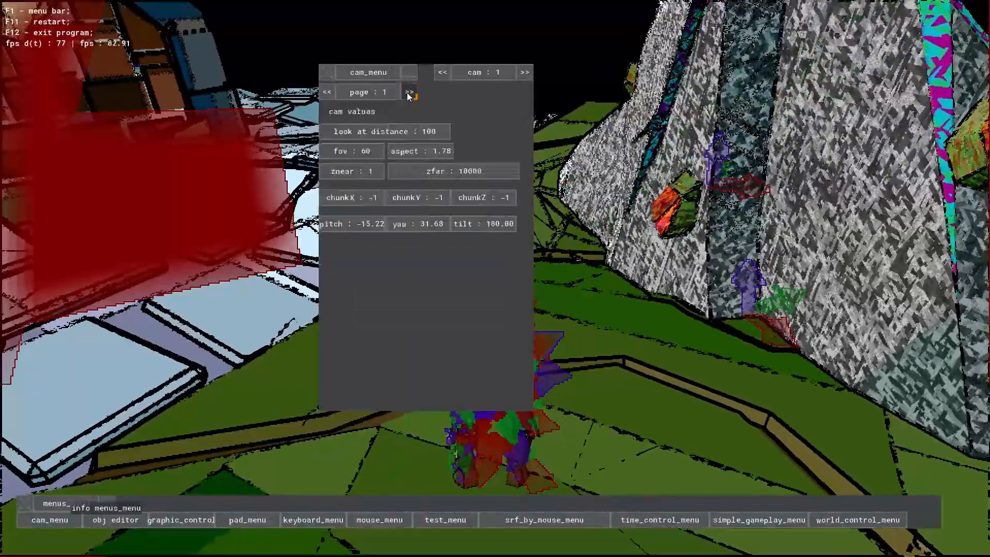
{"action": "left_click", "coordinate": [409, 94]}
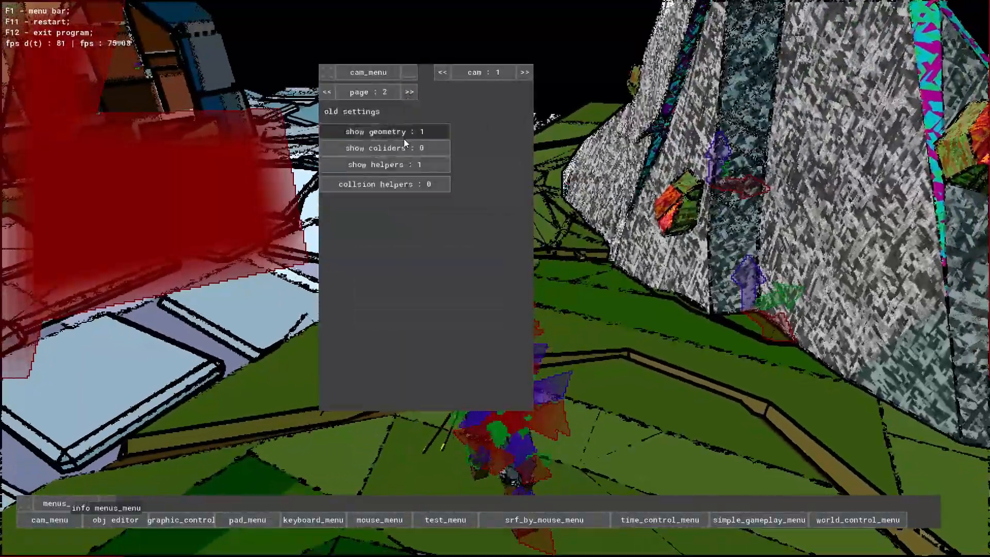
{"action": "left_click", "coordinate": [408, 163]}
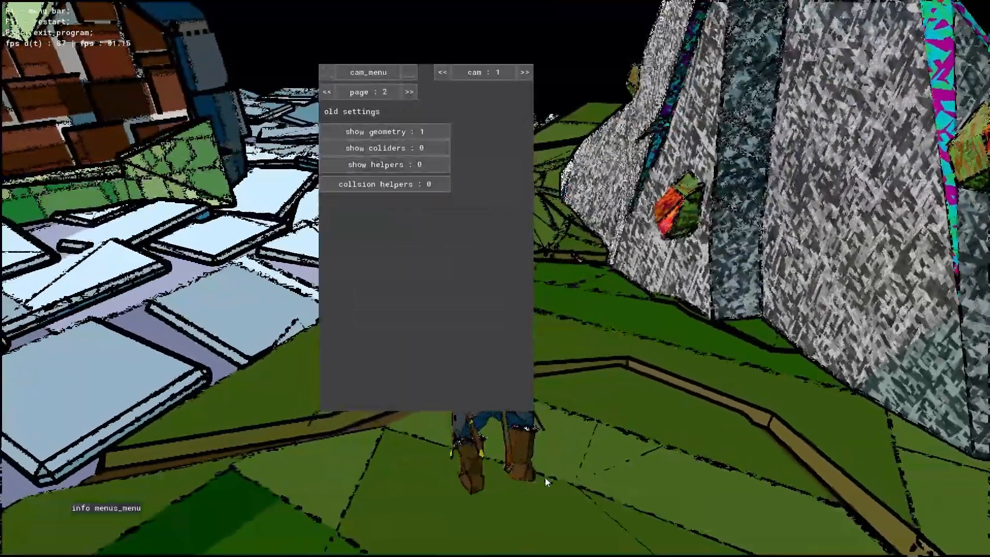
- Close the camera settings and hide the menu bar to leave the game view clear
{"action": "key", "text": "F1"}
{"action": "left_click", "coordinate": [59, 519]}
{"action": "key", "text": "F1"}
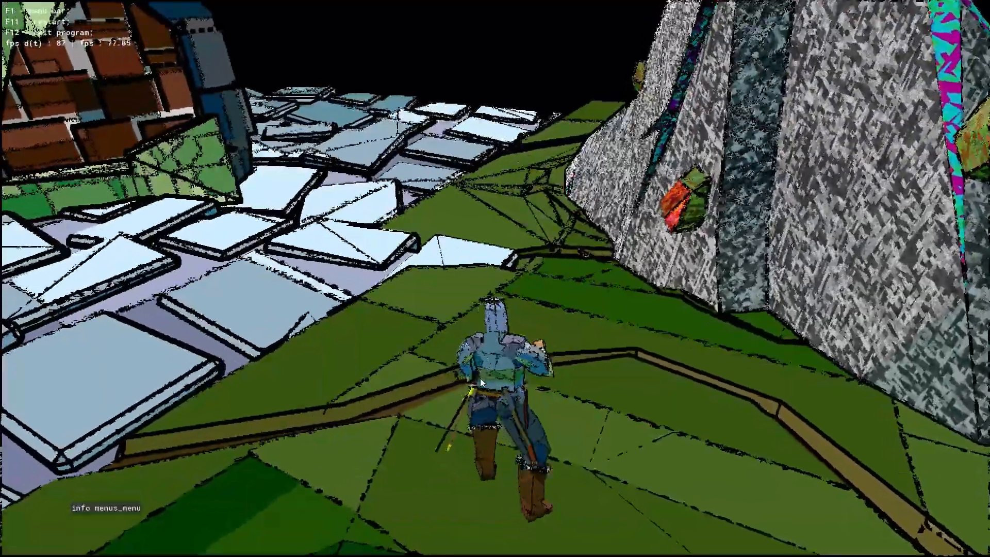
- Run the hero to the grey rock, climb up its face and return to the grass
{"action": "key", "text": "w"}
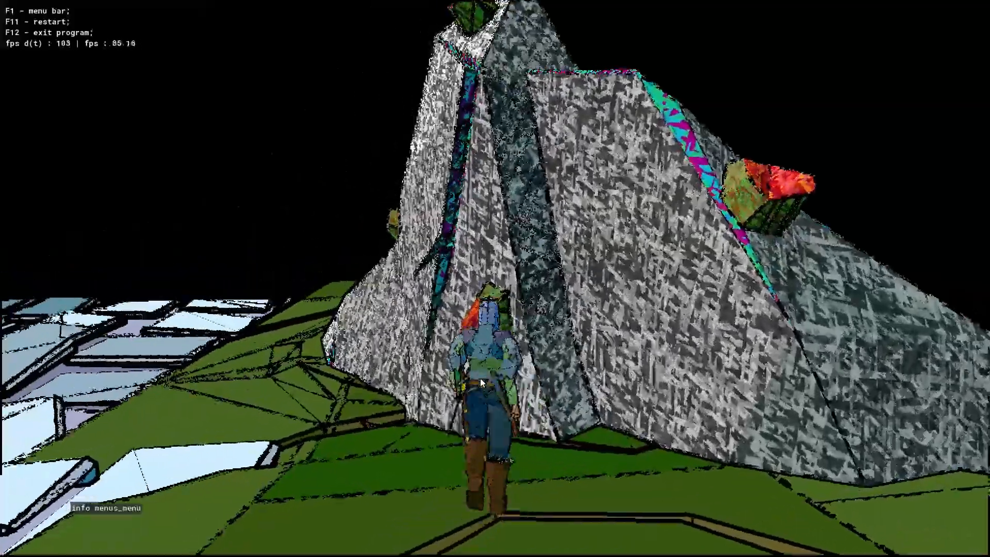
{"action": "key", "text": "w"}
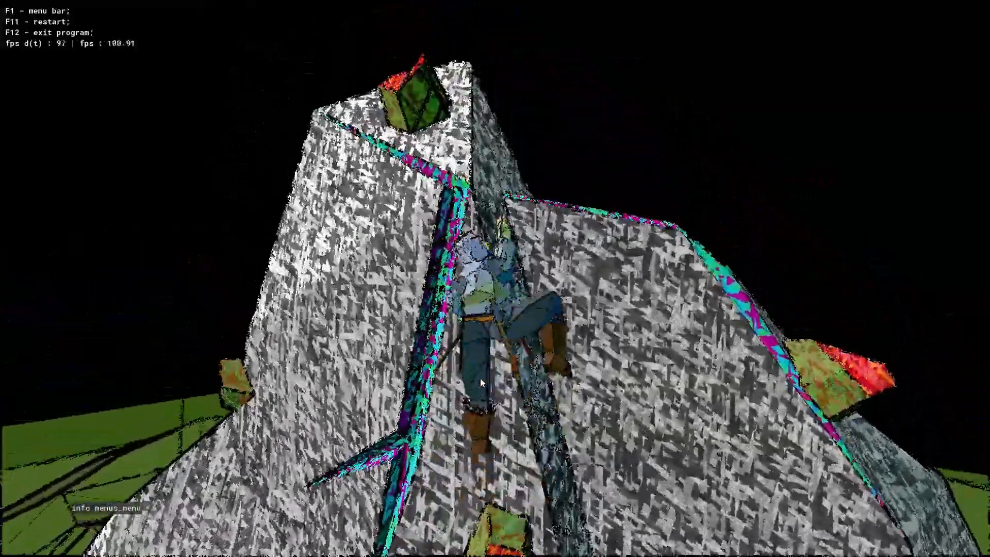
{"action": "key", "text": "w"}
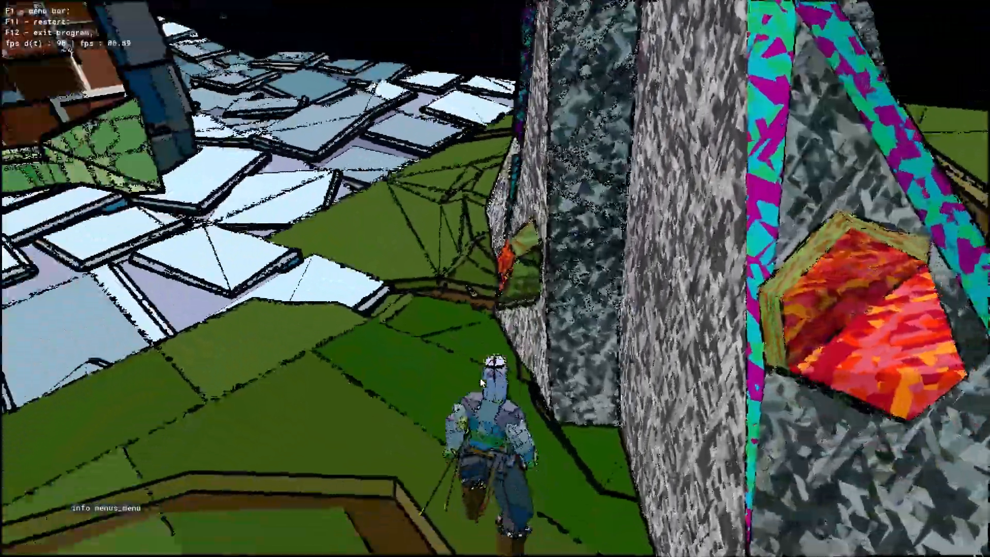
- Run the hero across the meadow, through the tilted stone arch and over the sand to the paving stones
{"action": "key", "text": "w"}
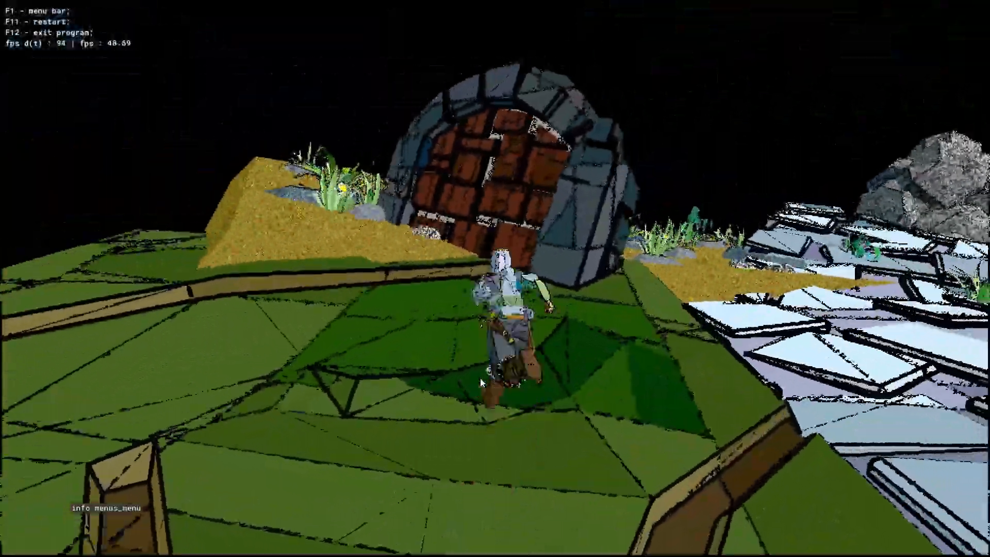
{"action": "key", "text": "w"}
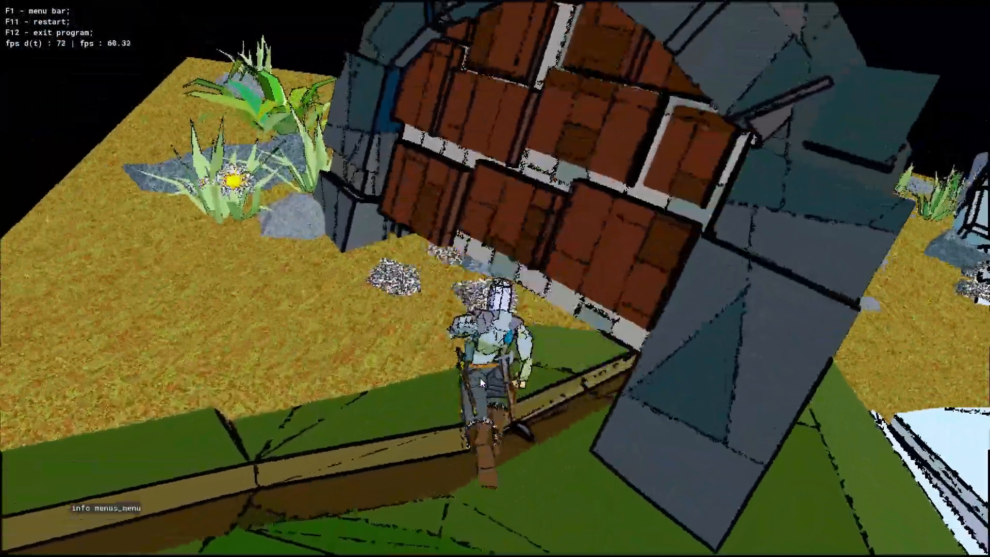
{"action": "key", "text": "w"}
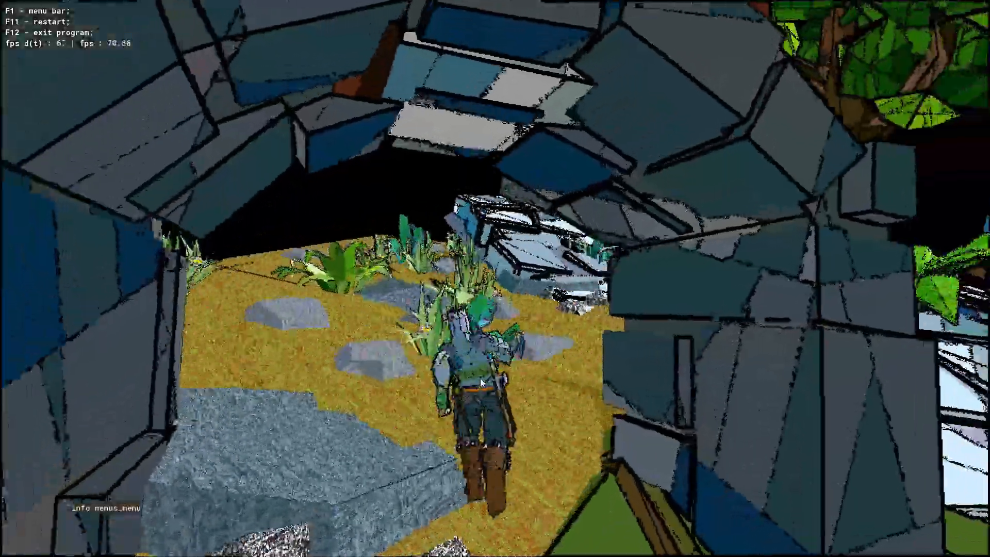
{"action": "key", "text": "w"}
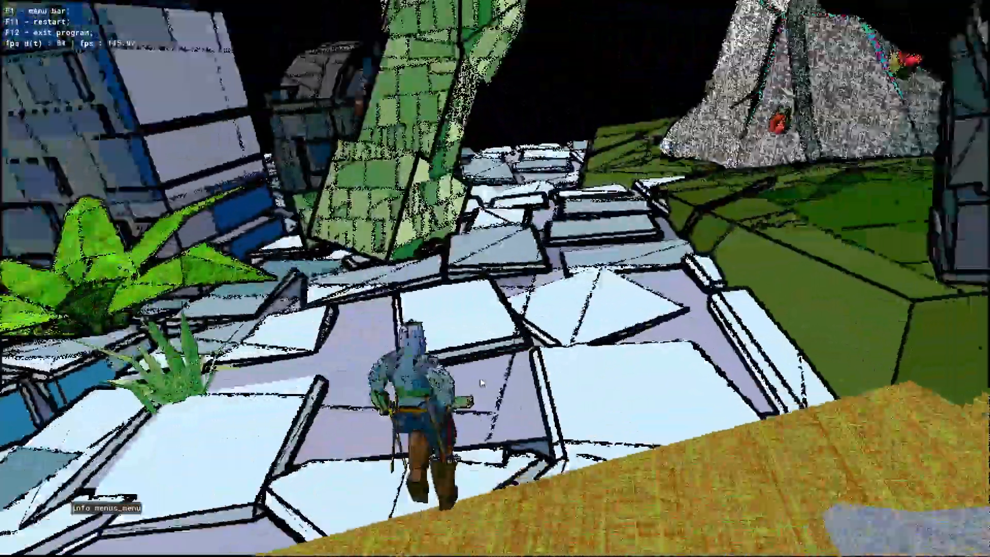
- Climb the leaning green brick tower with the hero up to its upper face, and drop back to the paving
{"action": "key", "text": "w"}
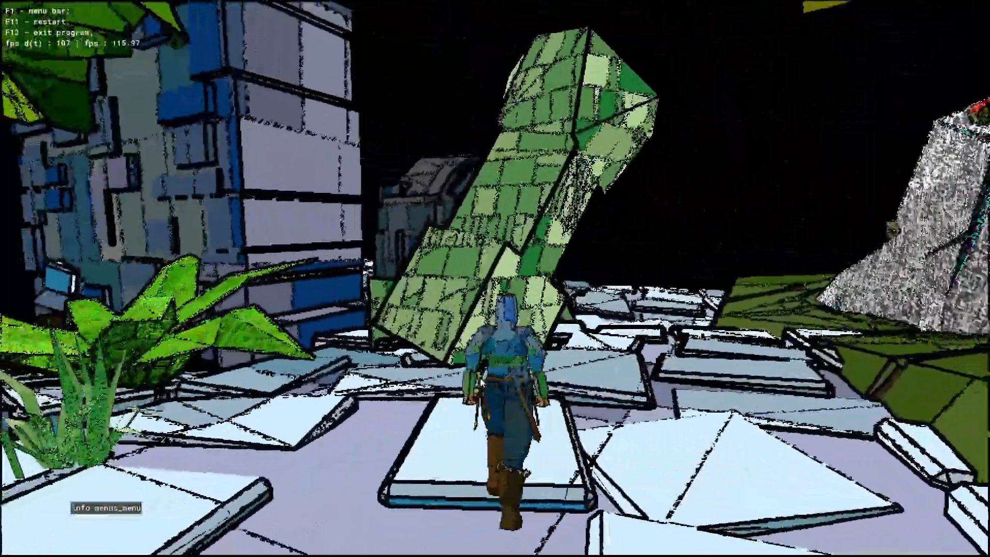
{"action": "key", "text": "w"}
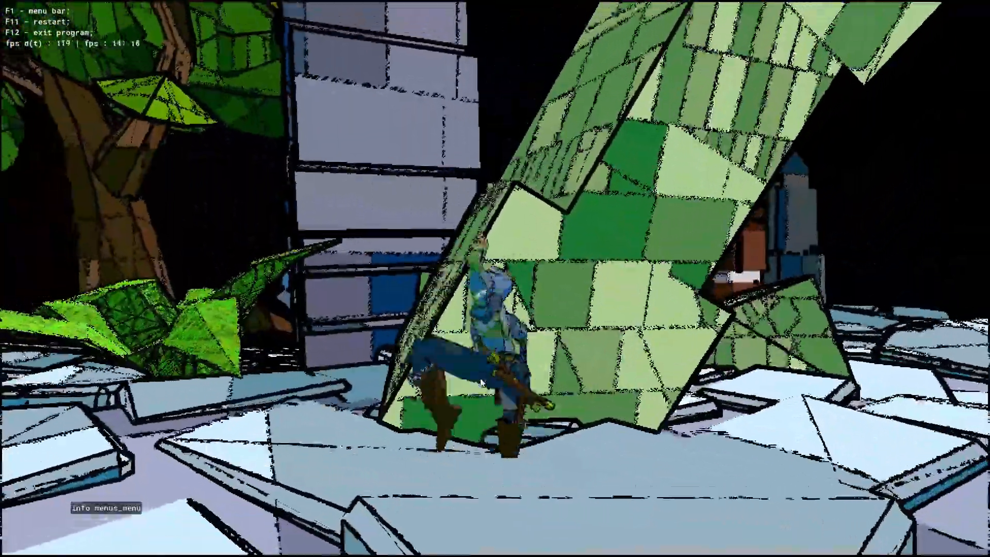
{"action": "key", "text": "w"}
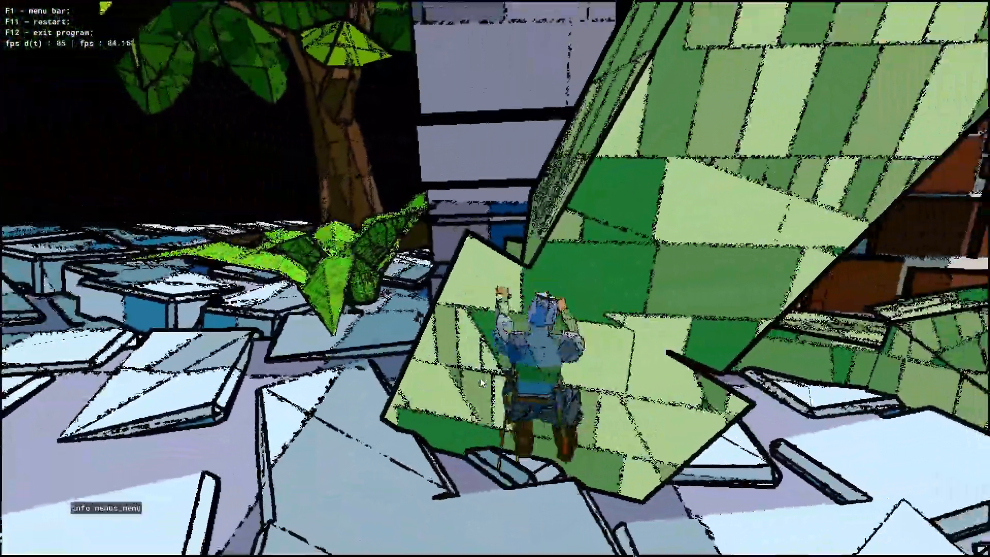
{"action": "key", "text": "w"}
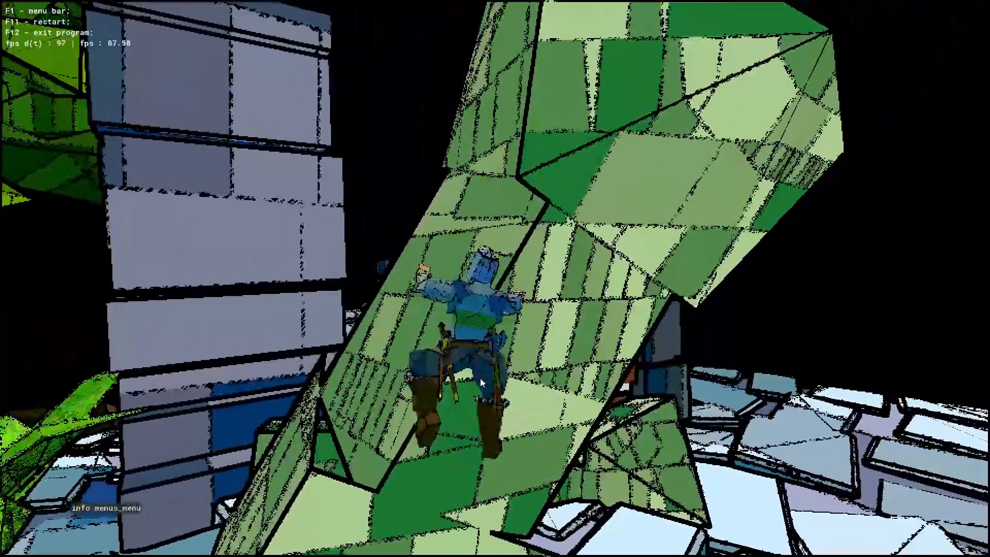
{"action": "key", "text": "w"}
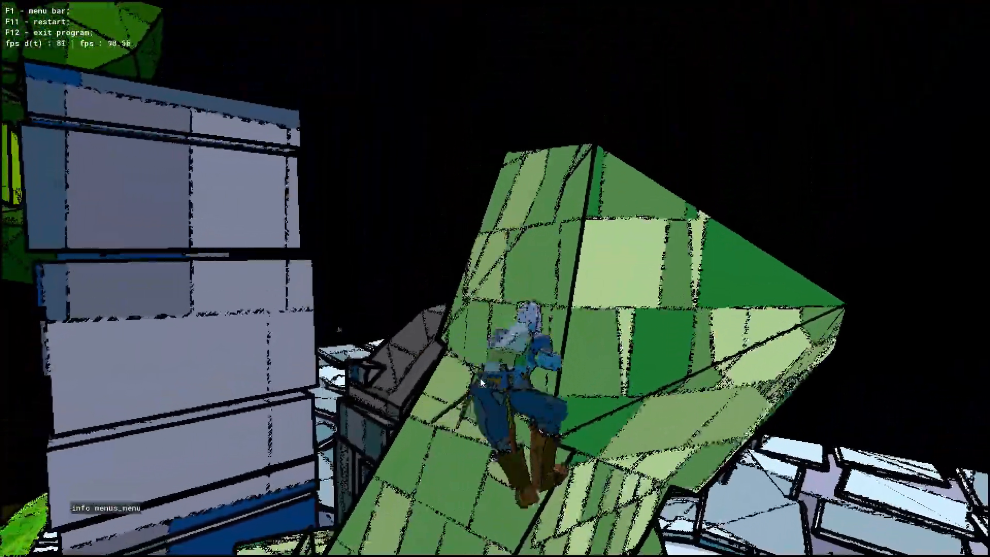
{"action": "key", "text": "w"}
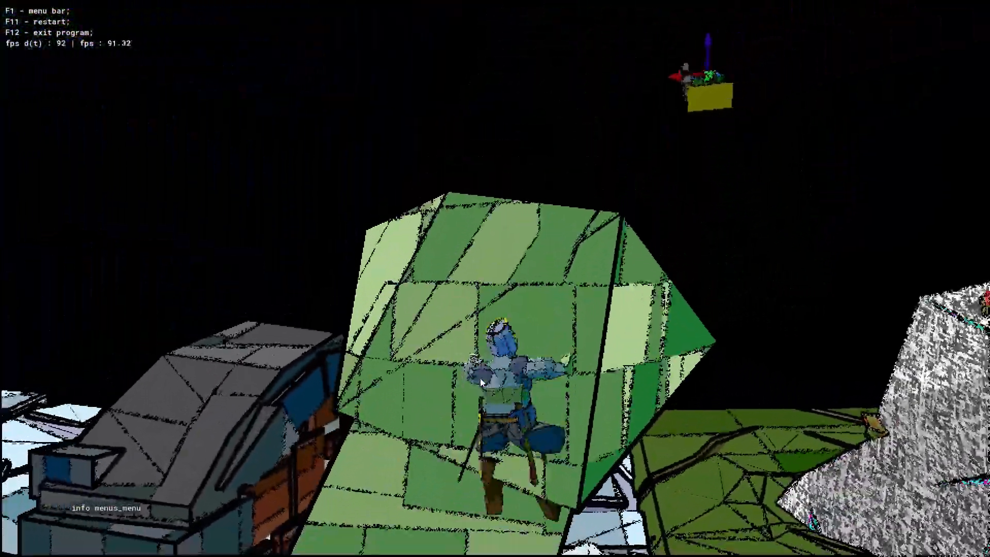
{"action": "key", "text": "w"}
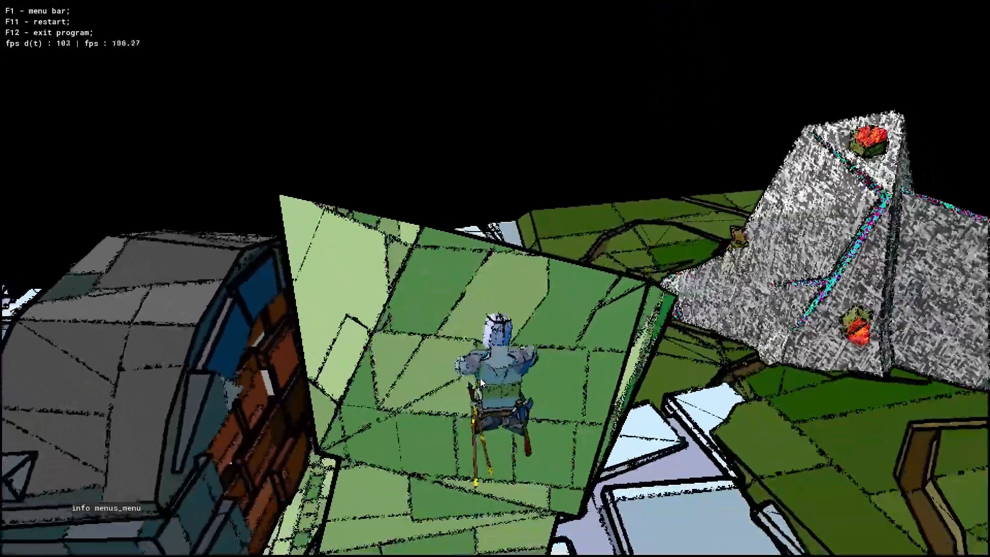
{"action": "key", "text": "w"}
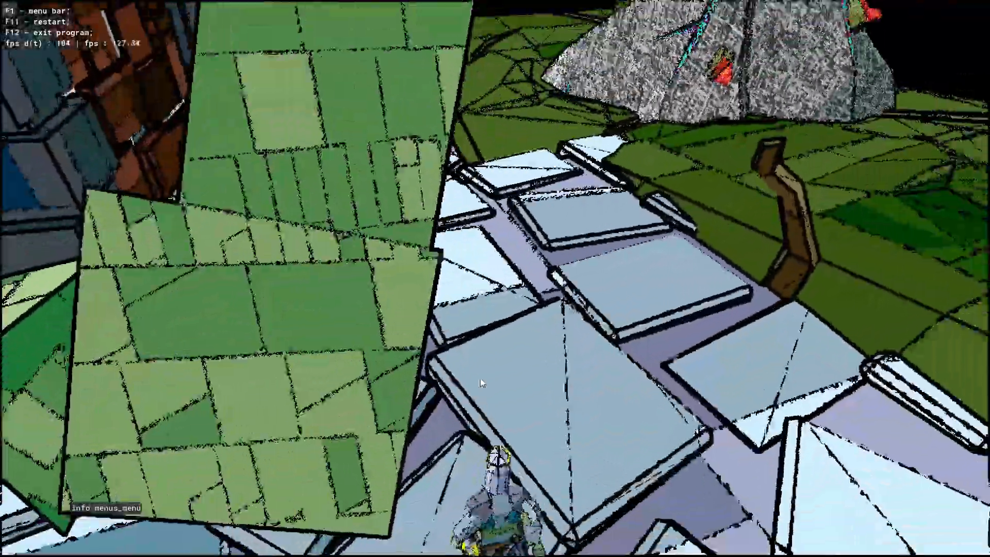
- Run the hero past the green tower and through the upright arch onto the paving behind it
{"action": "key", "text": "w"}
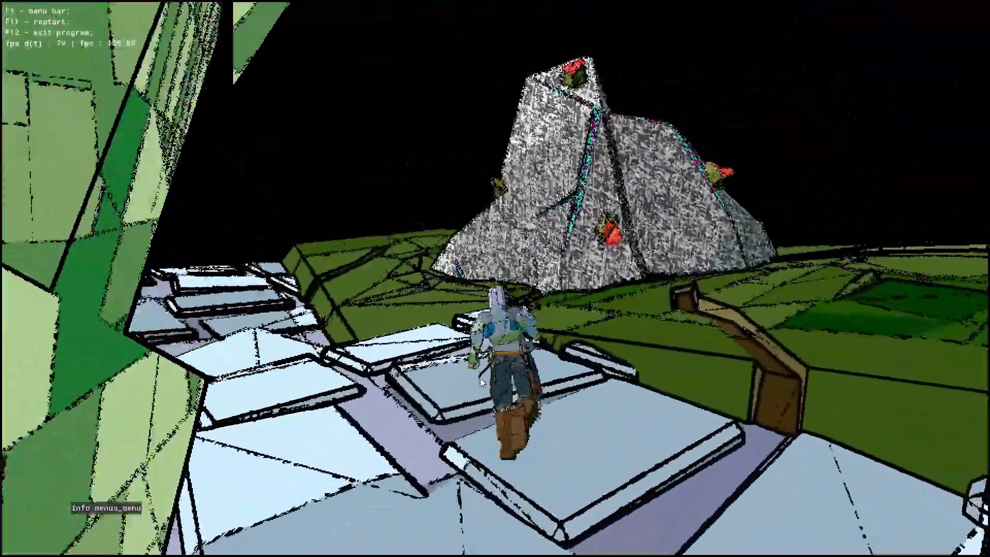
{"action": "key", "text": "w"}
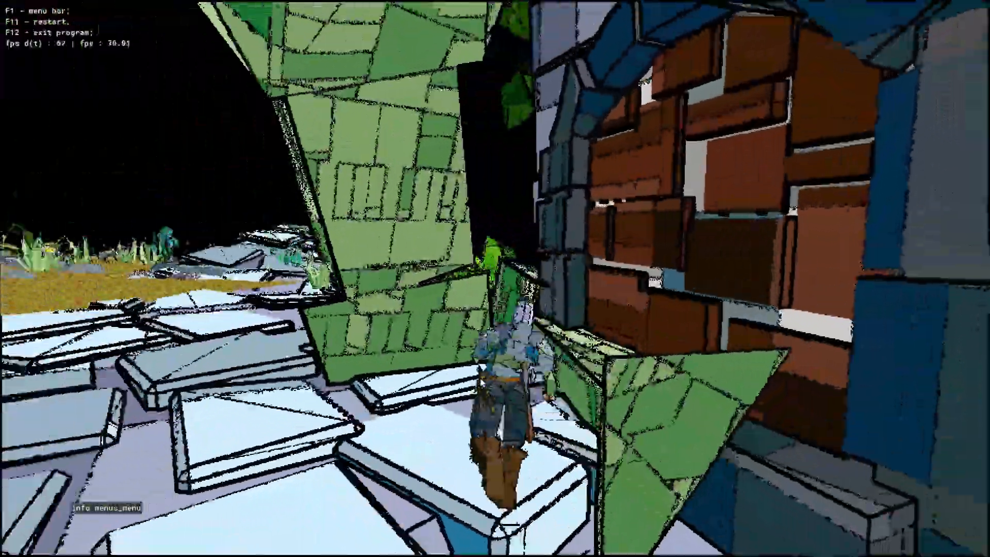
{"action": "key", "text": "w"}
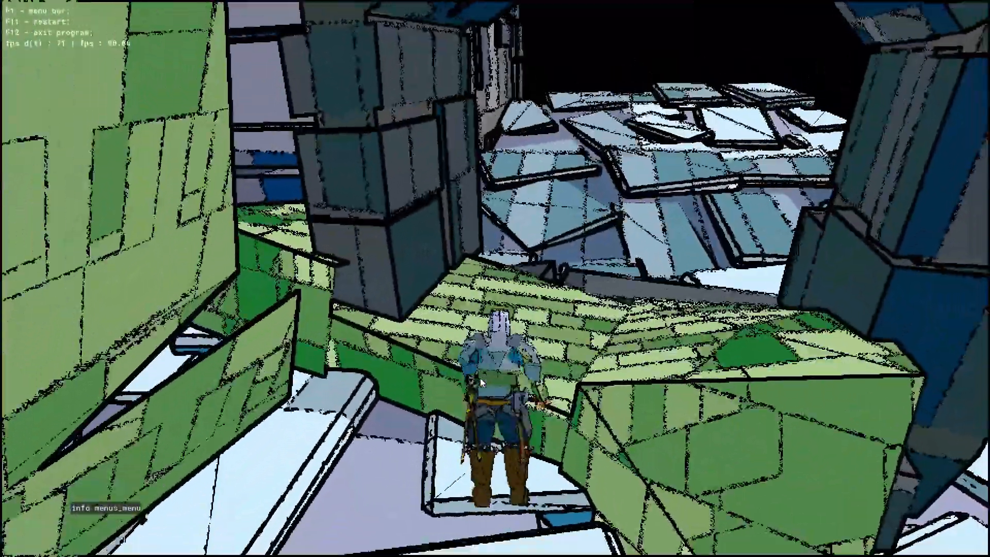
{"action": "key", "text": "w"}
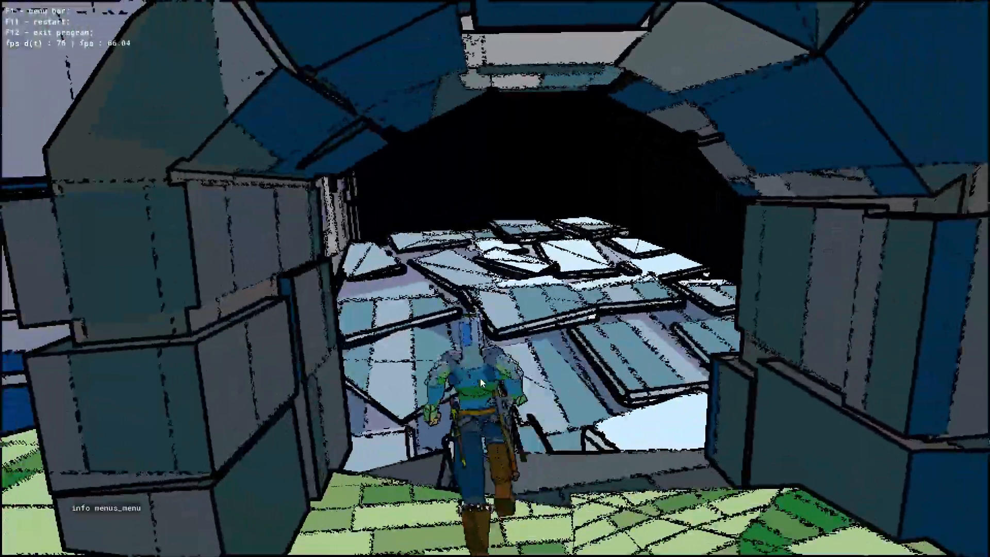
{"action": "key", "text": "w"}
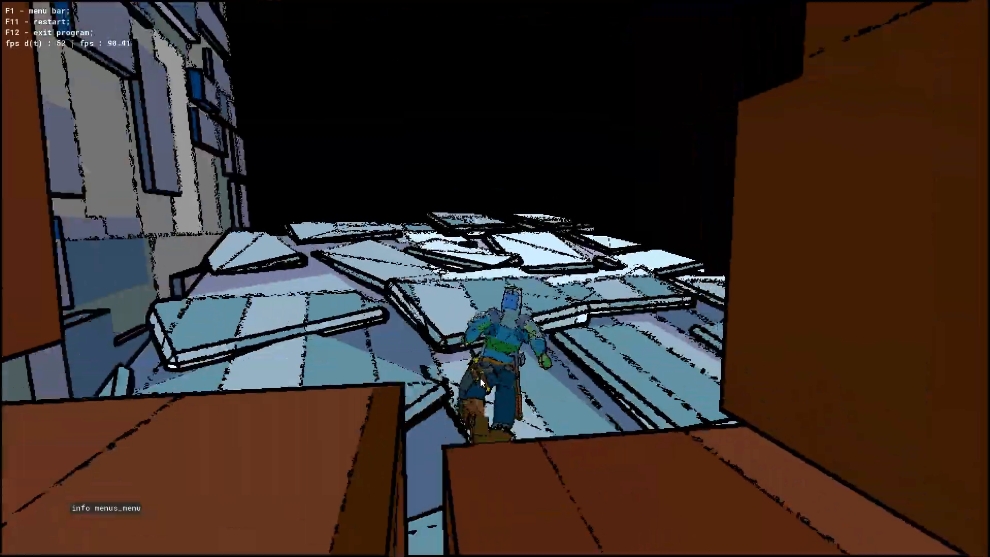
- Run the hero past the block wall and around the arch, back over the paving to the meadow
{"action": "key", "text": "w"}
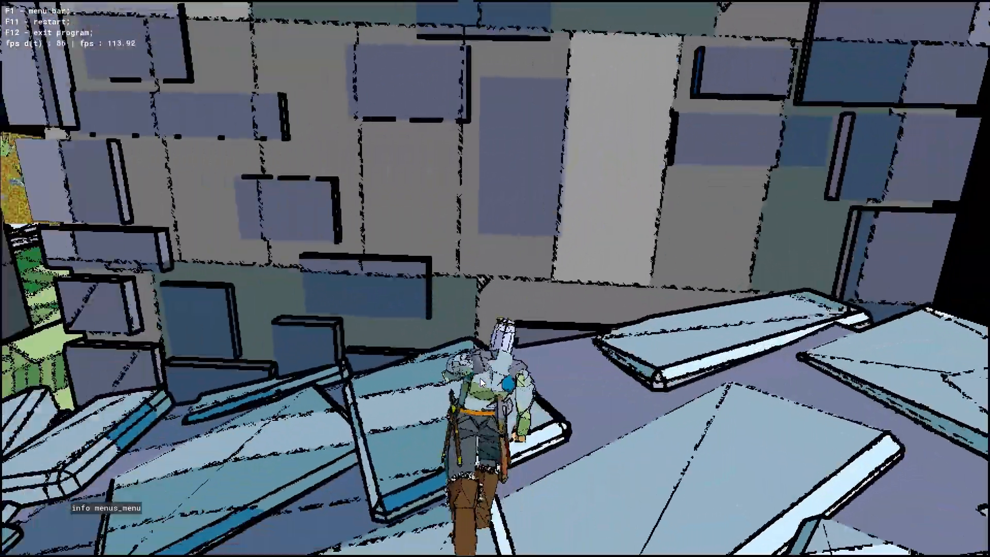
{"action": "key", "text": "w"}
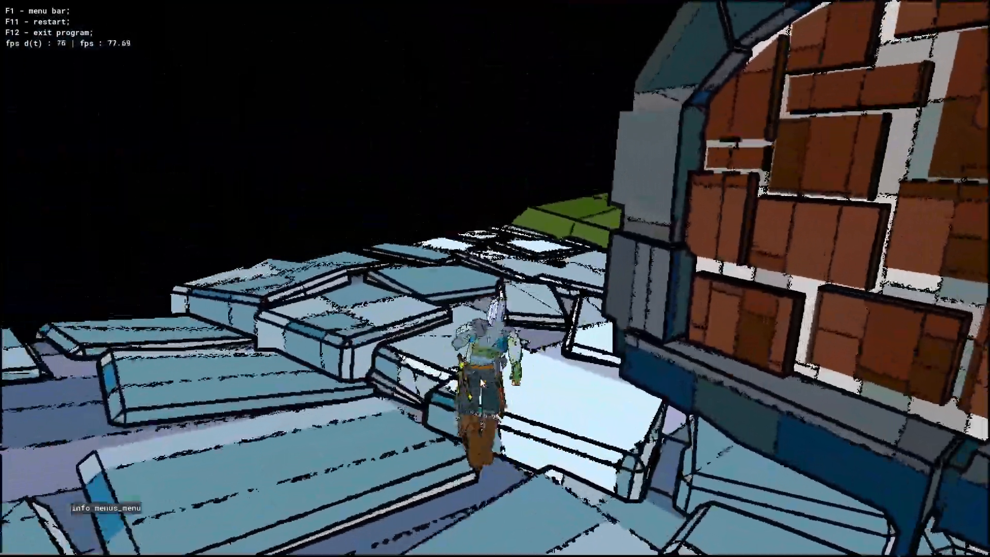
{"action": "key", "text": "w"}
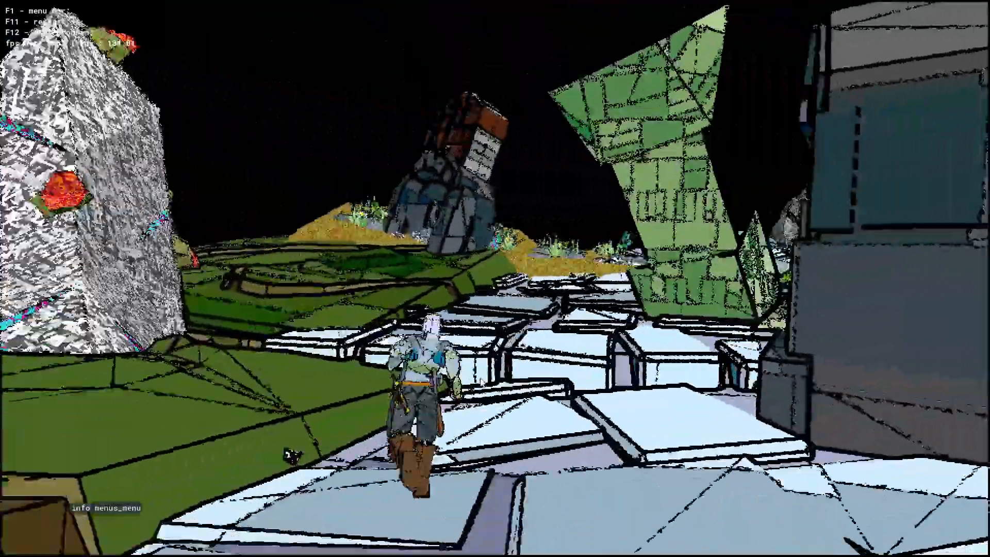
{"action": "key", "text": "w"}
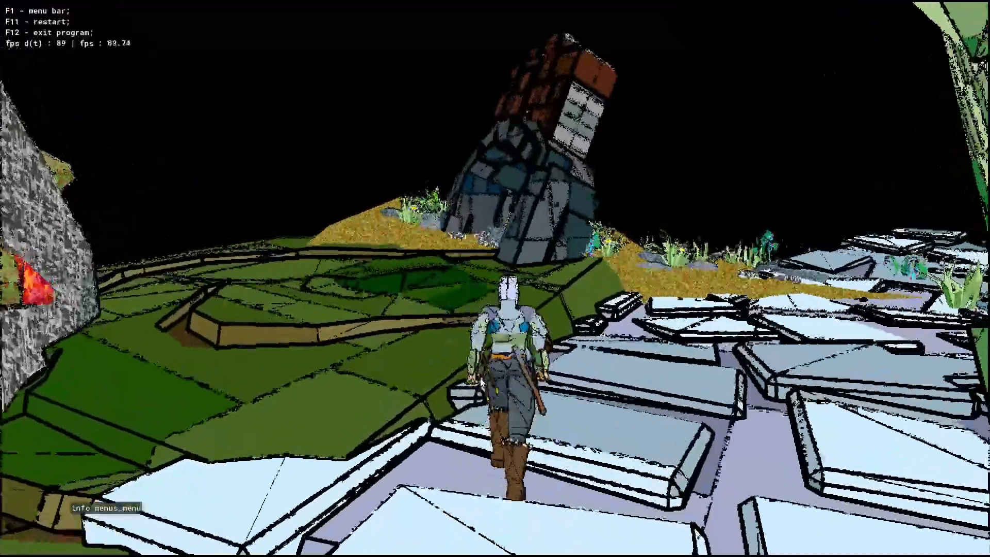
{"action": "key", "text": "w"}
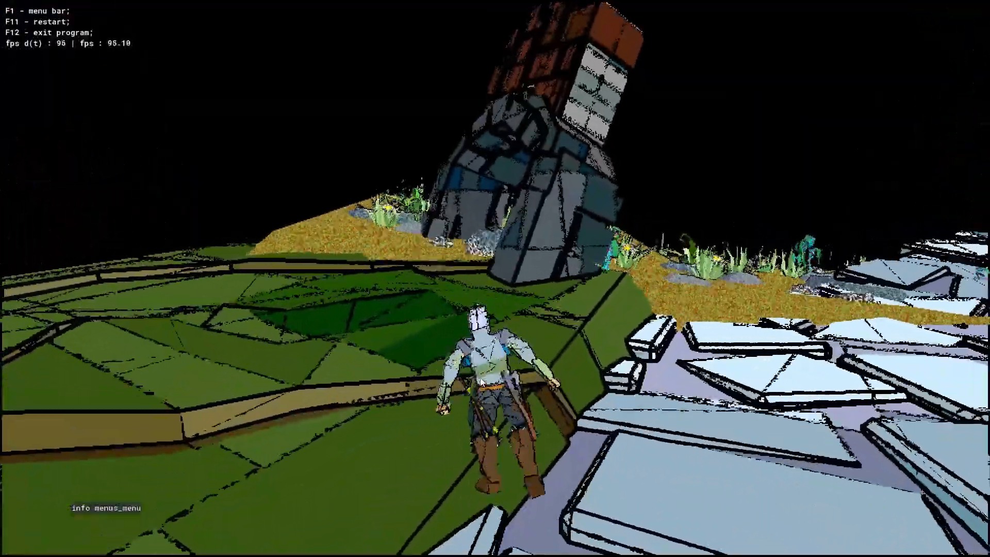